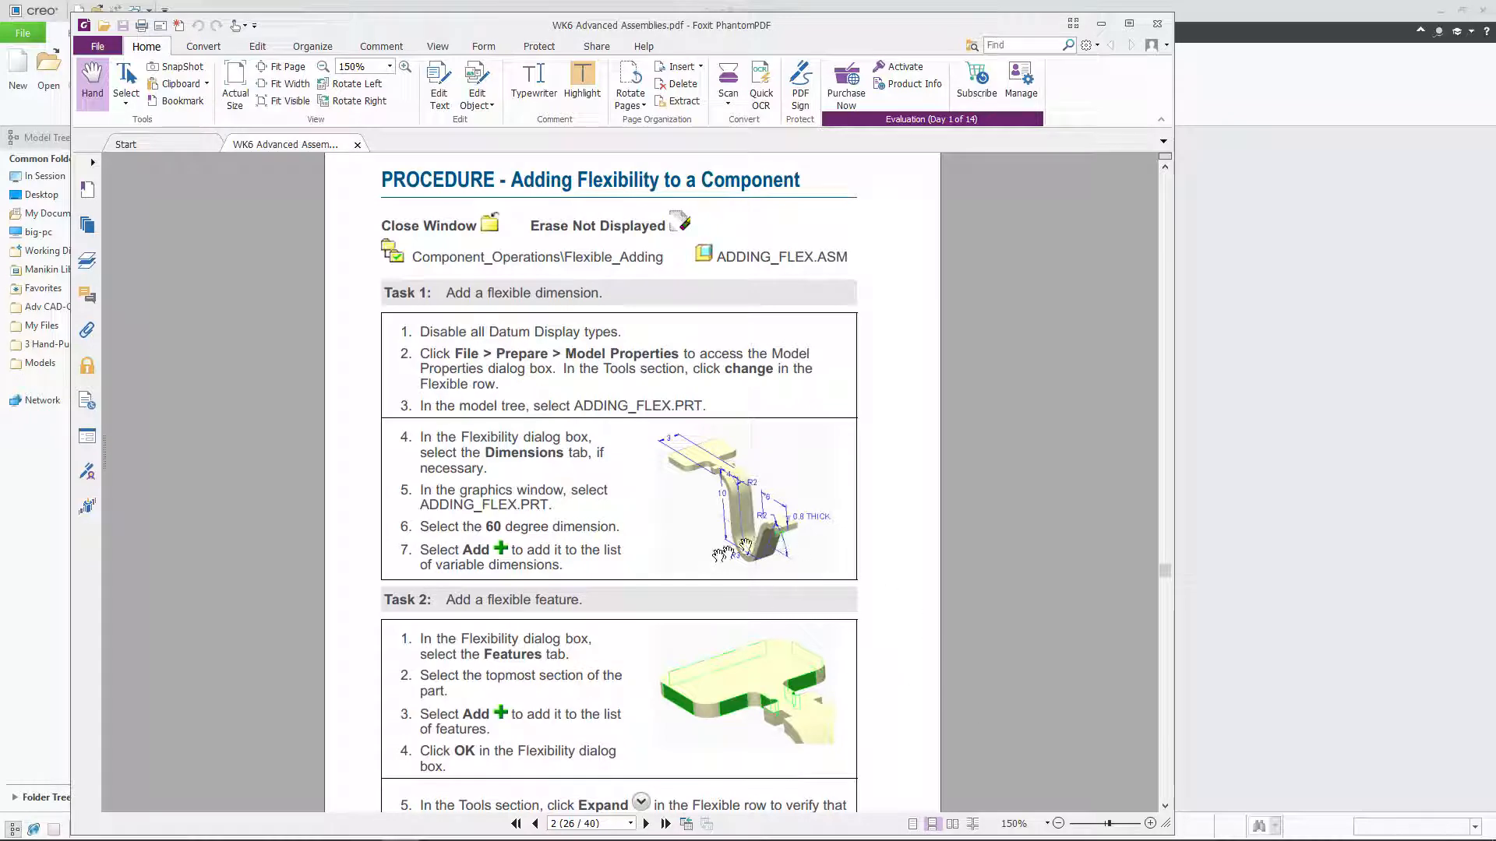
Step: Read the Adding Flexibility to a Component procedure and examine the illustrated part's dimensions up close
{"action": "scroll", "coordinate": [779, 539], "scroll_direction": "up", "scroll_amount": 4, "text": "ctrl"}
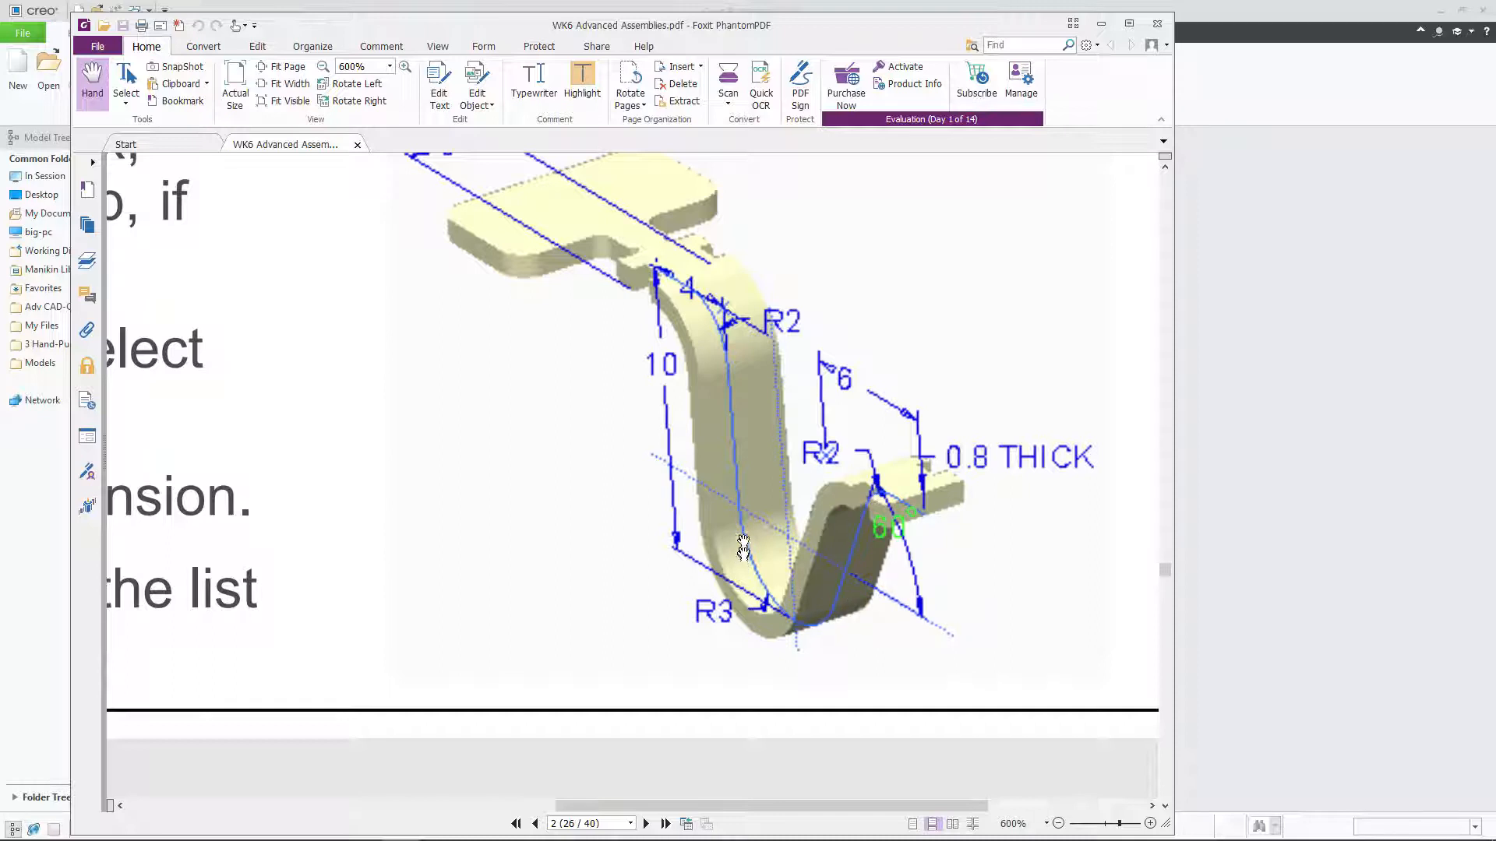
{"action": "scroll", "coordinate": [846, 540], "scroll_direction": "down", "scroll_amount": 1}
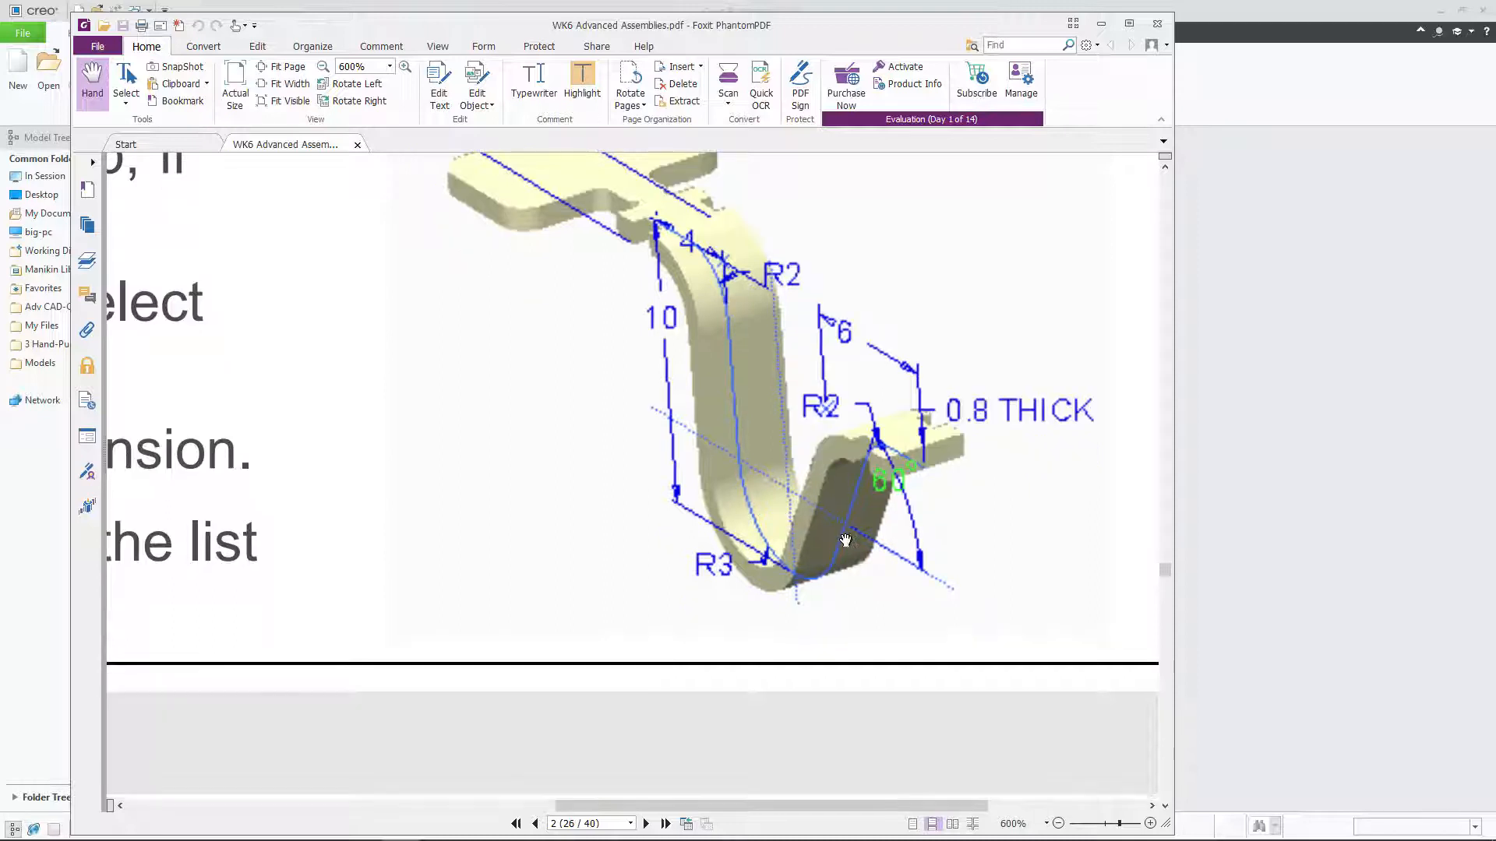
{"action": "scroll", "coordinate": [841, 538], "scroll_direction": "up", "scroll_amount": 1}
{"action": "scroll", "coordinate": [833, 533], "scroll_direction": "down", "scroll_amount": 2, "text": "ctrl"}
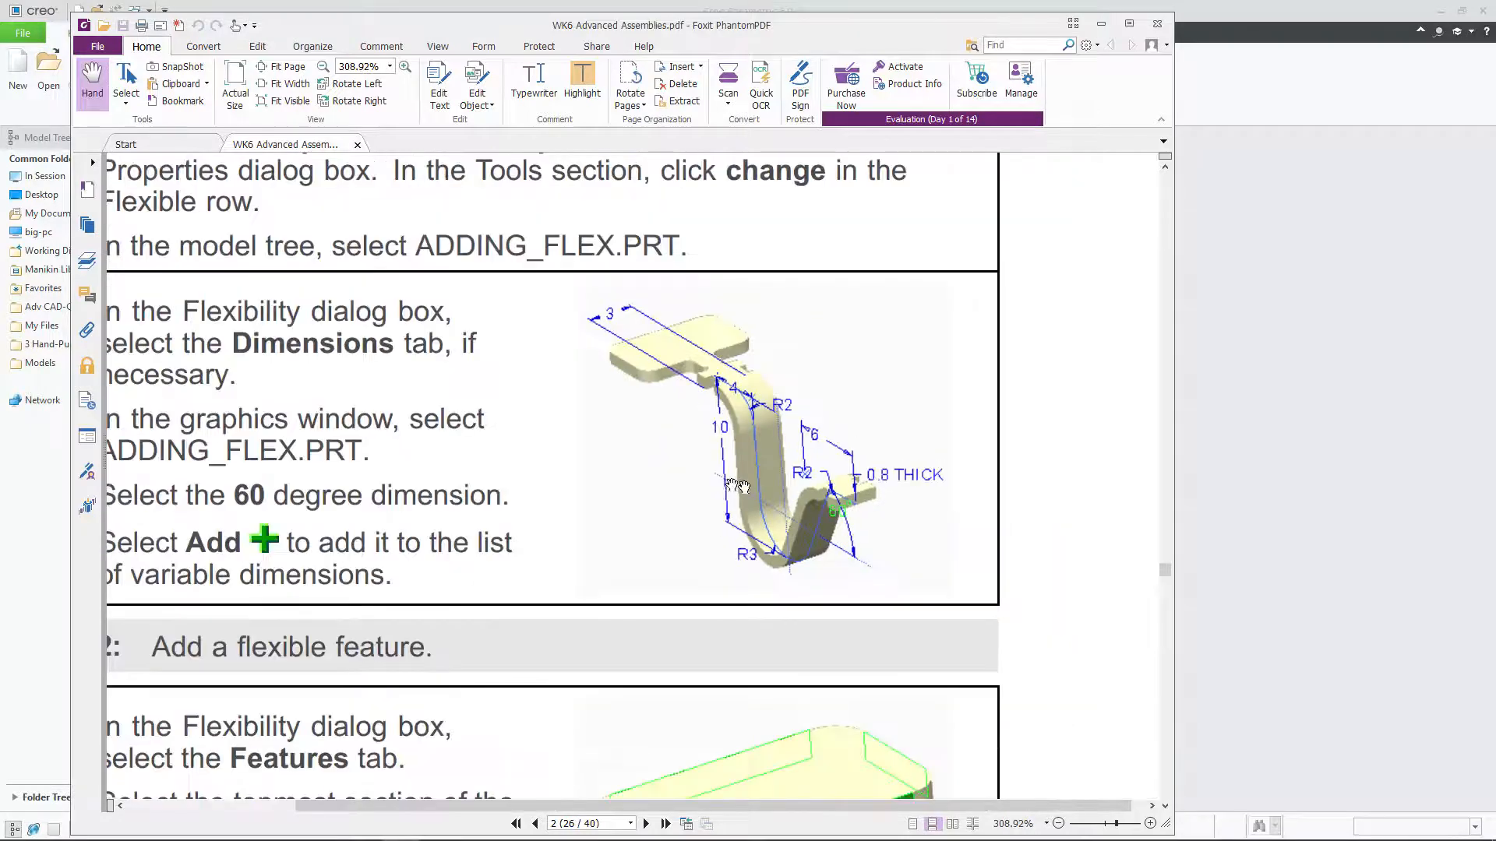
{"action": "scroll", "coordinate": [736, 487], "scroll_direction": "down", "scroll_amount": 2, "text": "ctrl"}
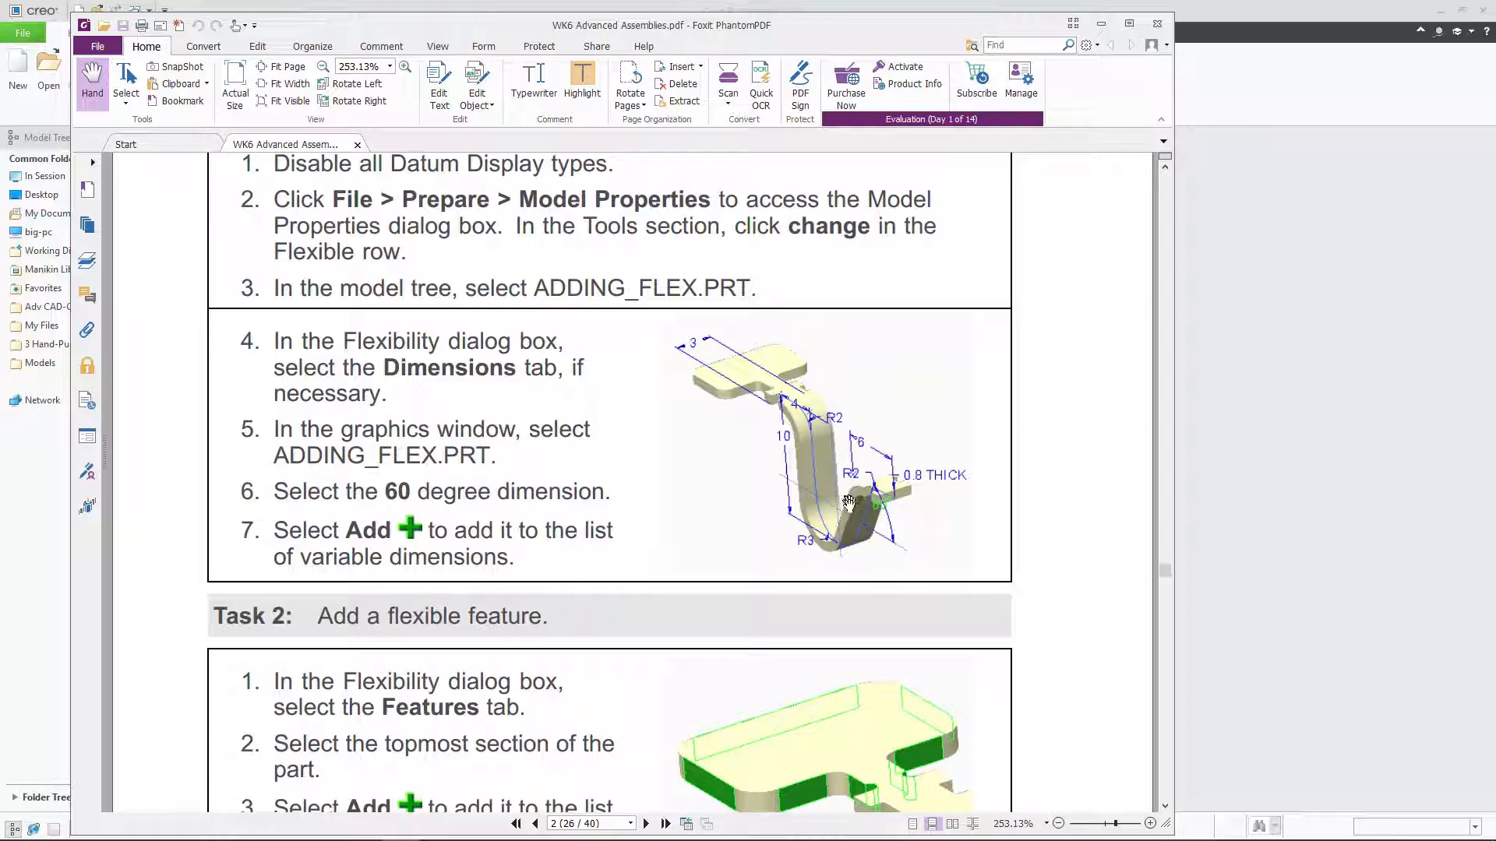
{"action": "scroll", "coordinate": [826, 534], "scroll_direction": "down", "scroll_amount": 1, "text": "ctrl"}
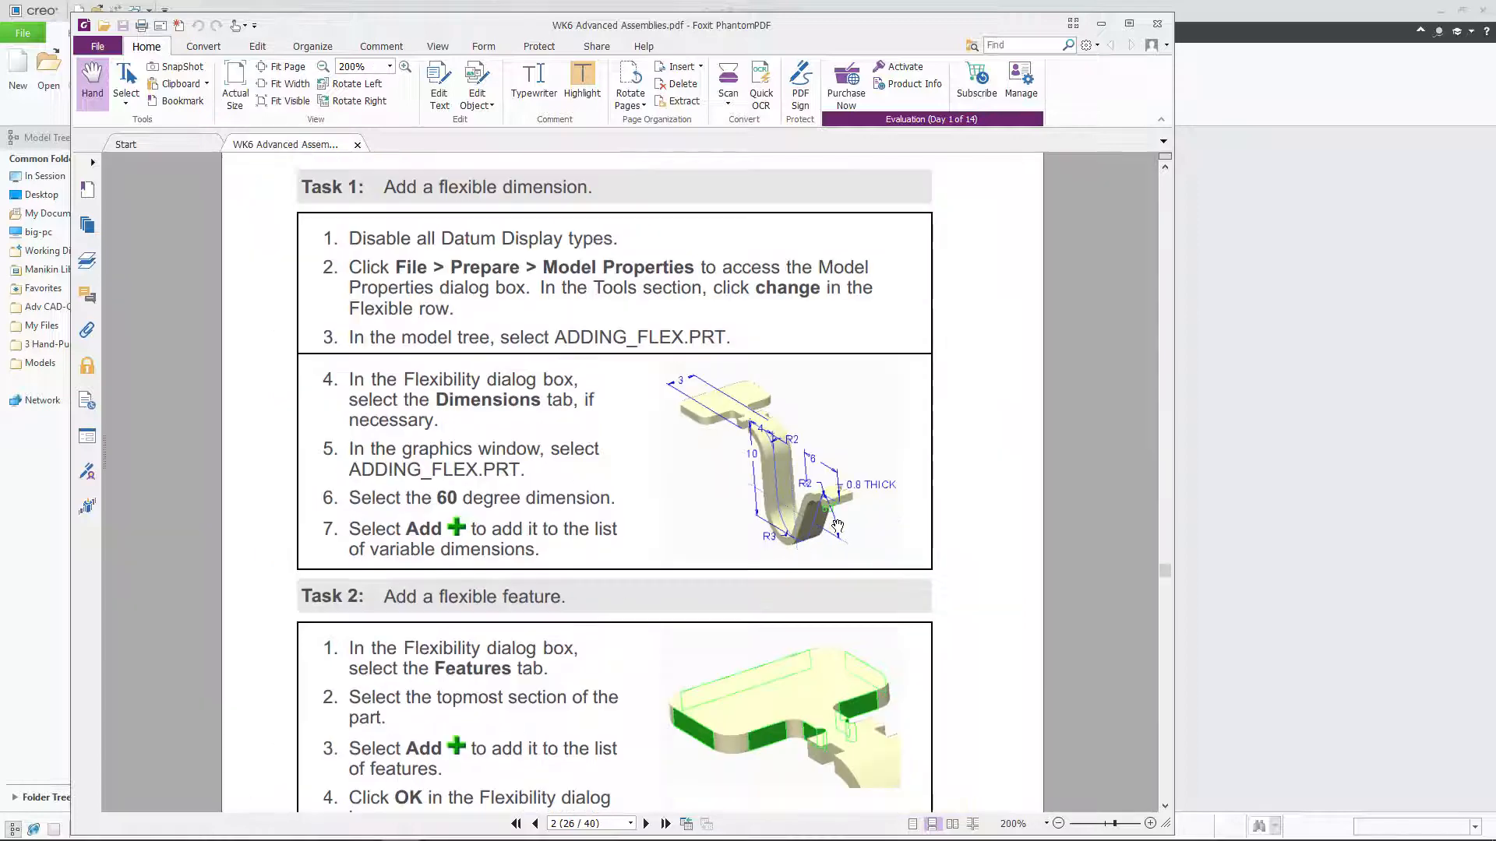
{"action": "scroll", "coordinate": [651, 511], "scroll_direction": "down", "scroll_amount": 1, "text": "ctrl"}
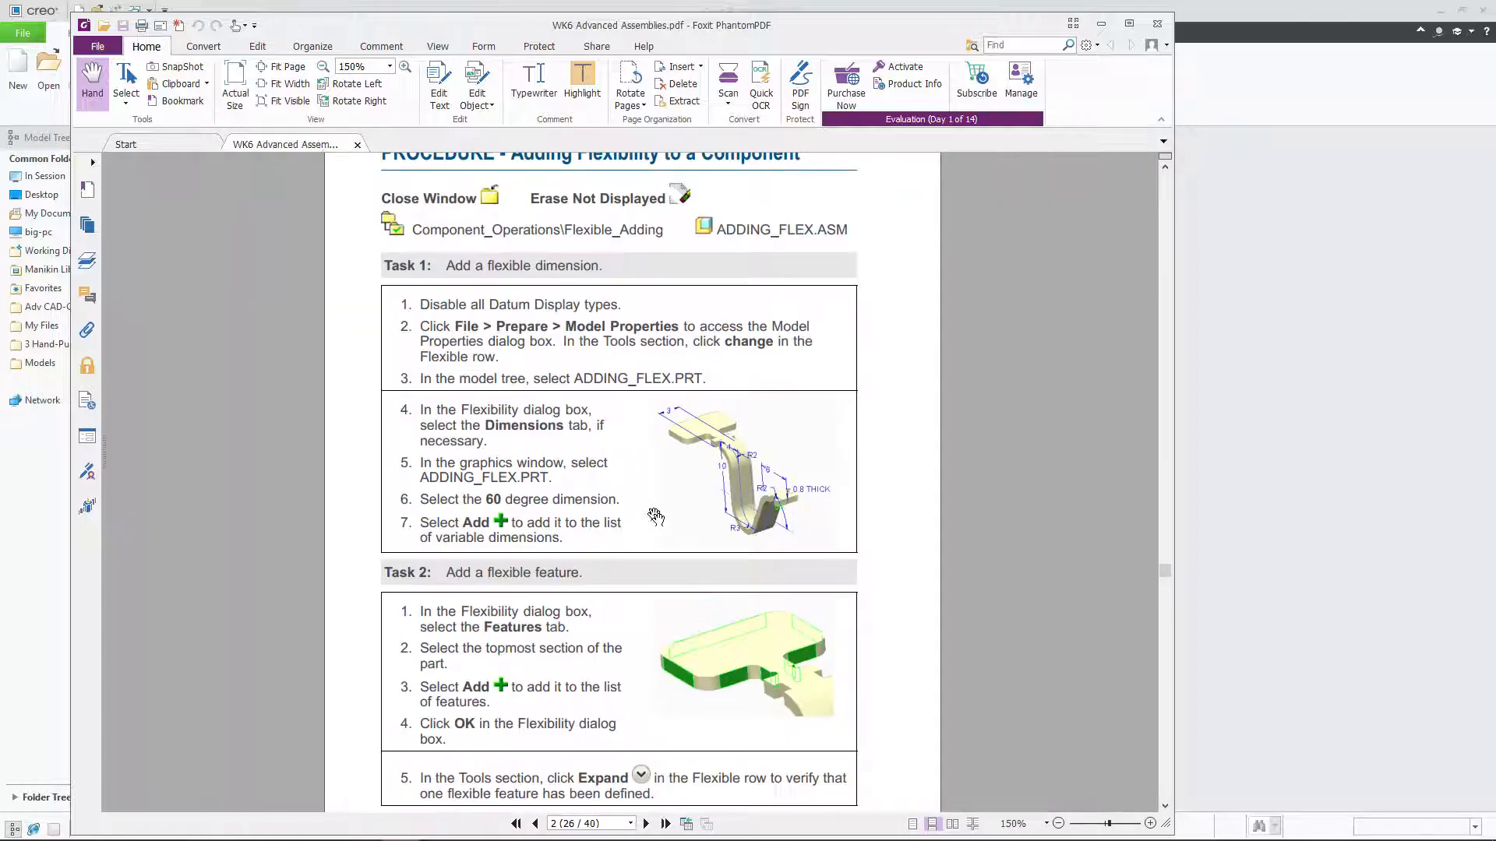
{"action": "scroll", "coordinate": [651, 510], "scroll_direction": "up", "scroll_amount": 1}
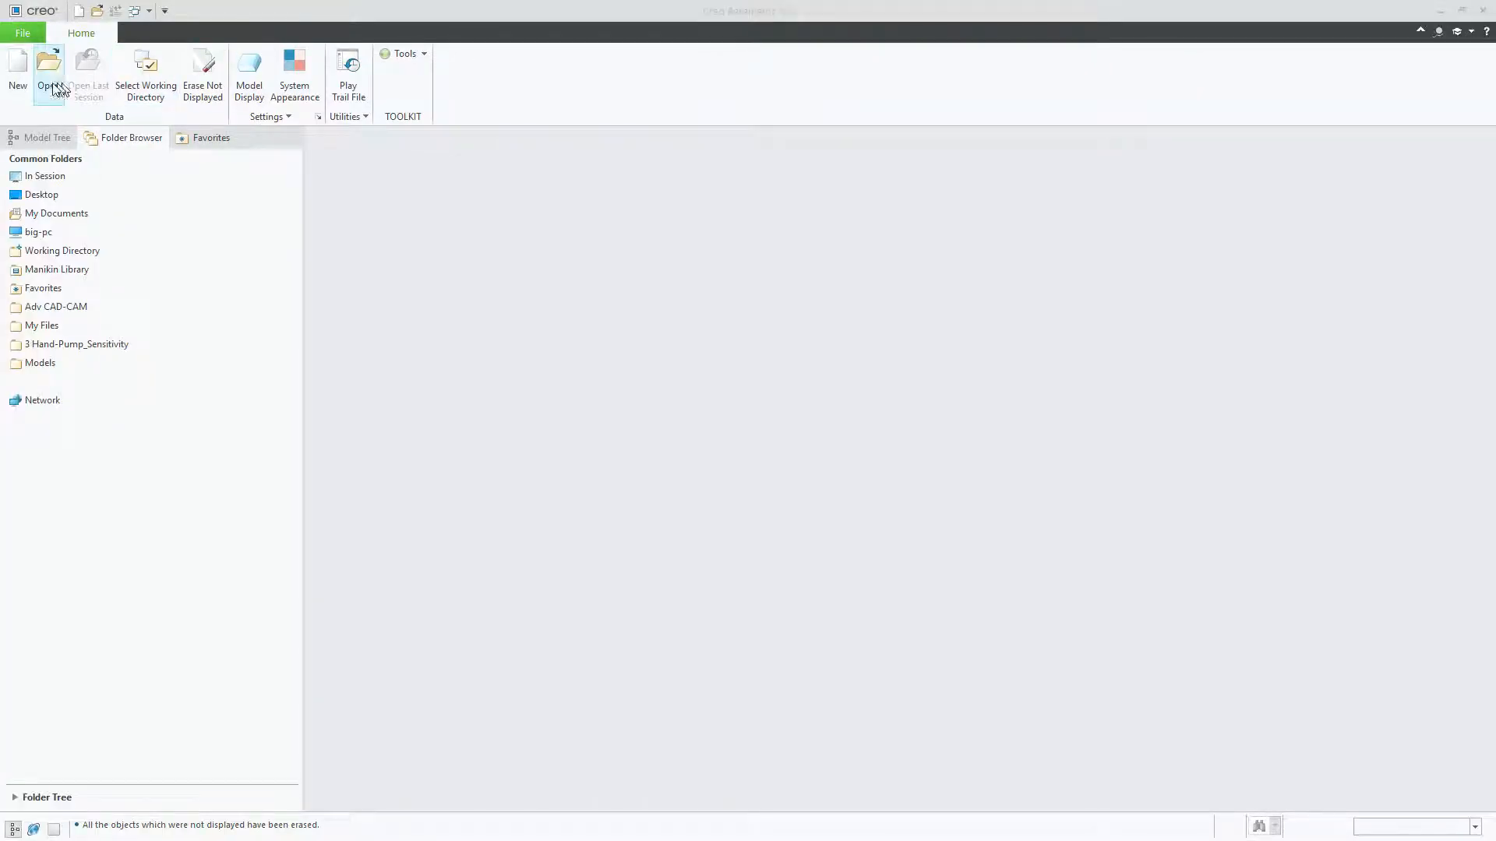
Step: Open the assembly adding_flex.asm from the Flexible_Adding folder in Creo and look over its component
{"action": "left_click", "coordinate": [58, 64]}
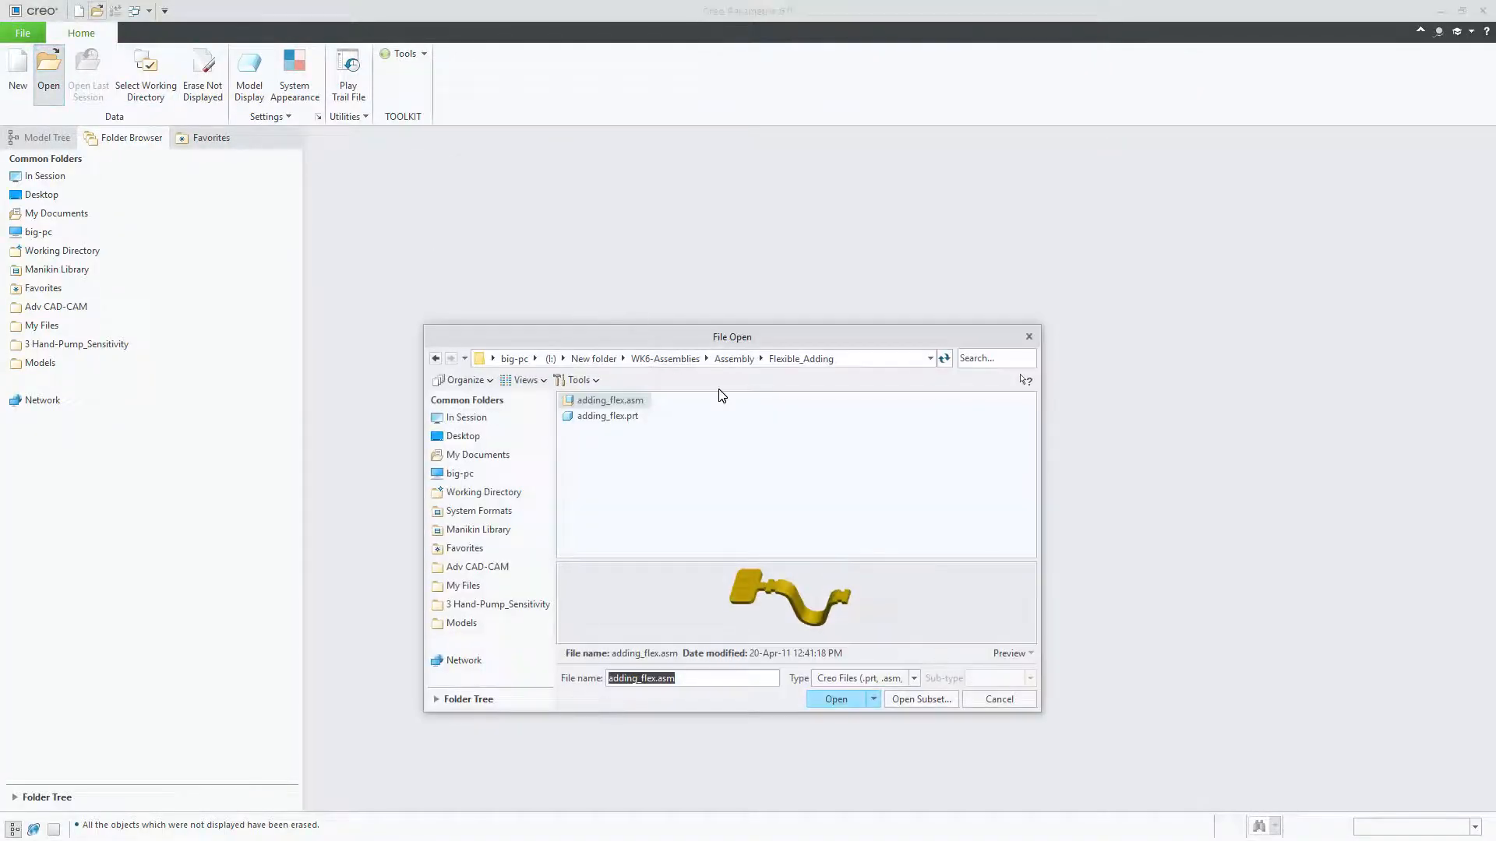
{"action": "double_click", "coordinate": [633, 402]}
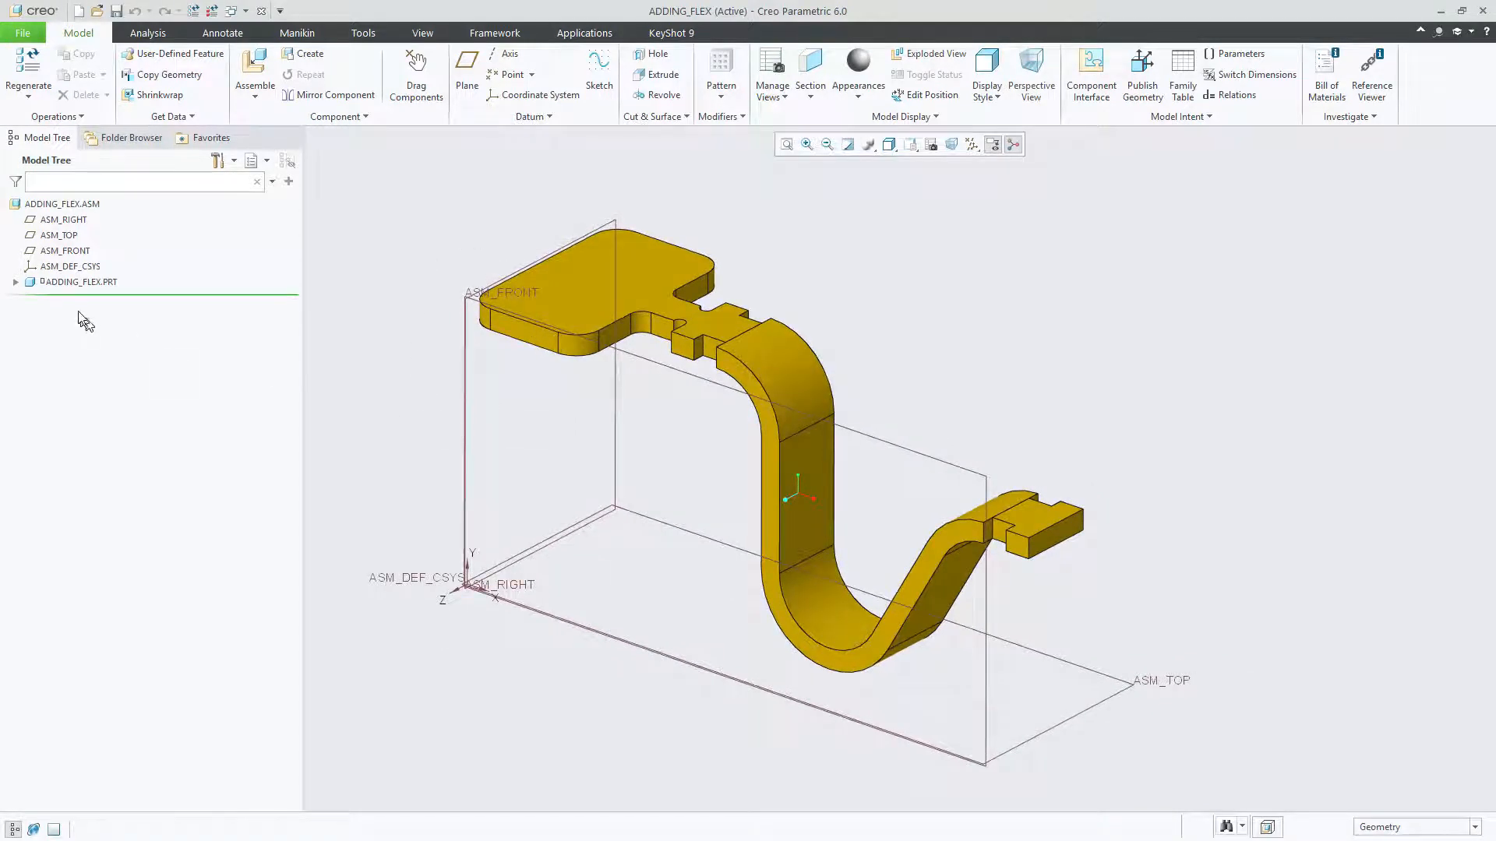
{"action": "left_click", "coordinate": [78, 282]}
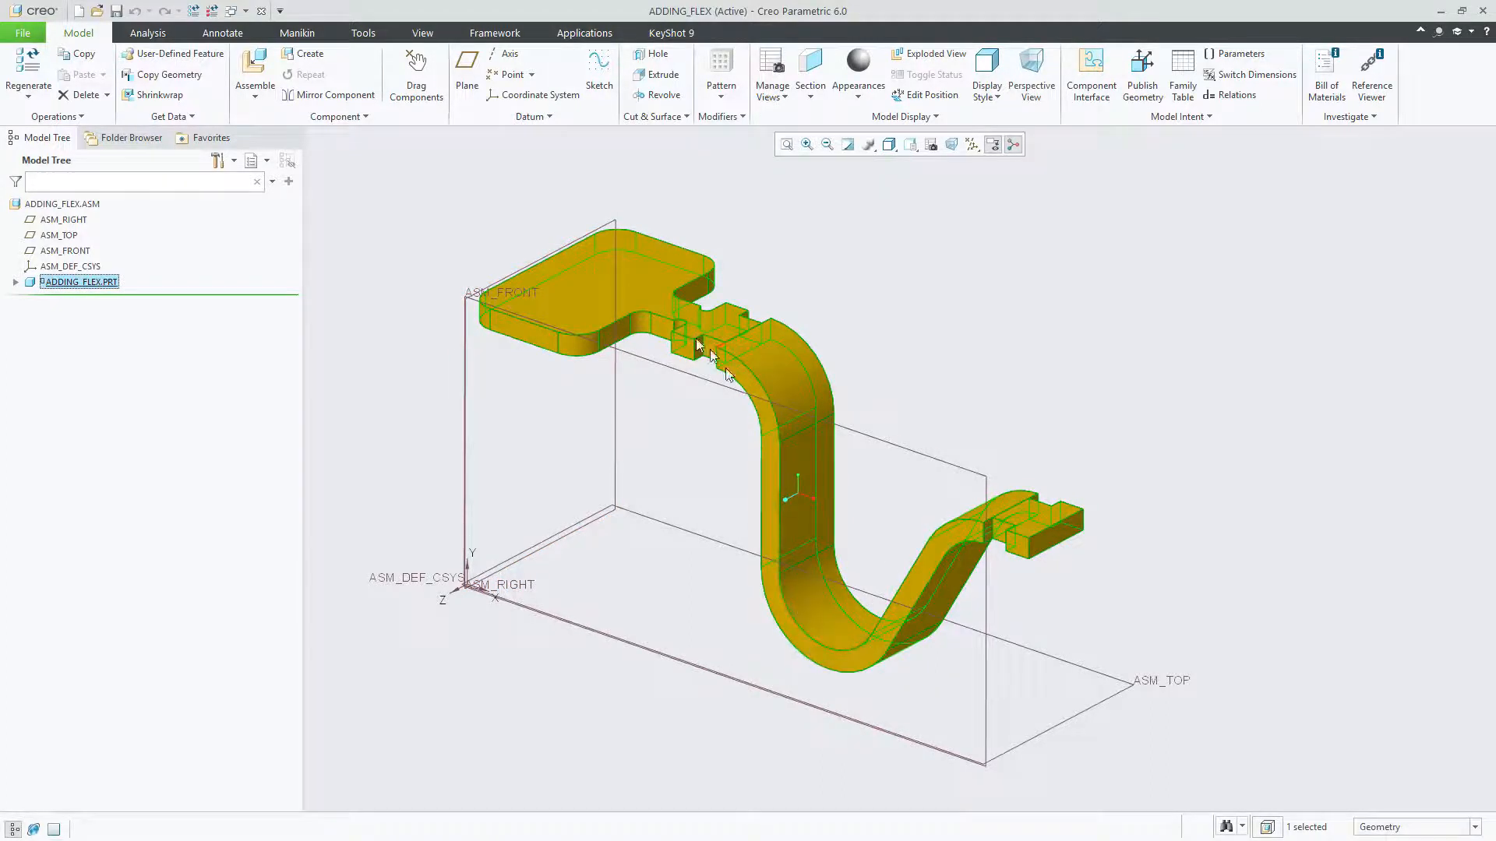
{"action": "left_click", "coordinate": [366, 254]}
{"action": "middle_click_drag", "start_coordinate": [367, 254], "coordinate": [363, 252]}
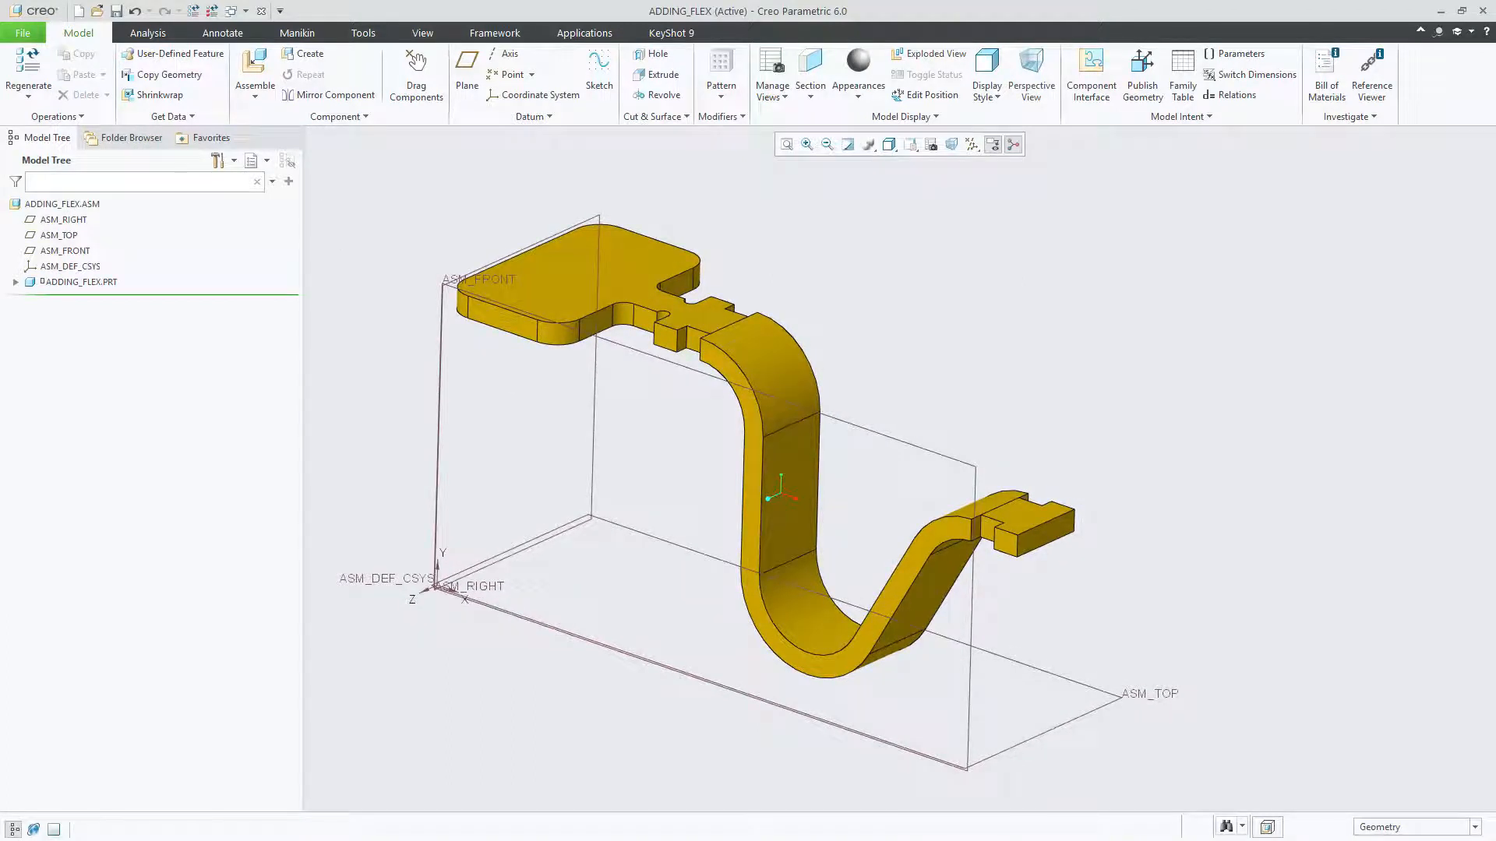
{"action": "middle_click_drag", "start_coordinate": [363, 251], "coordinate": [367, 253]}
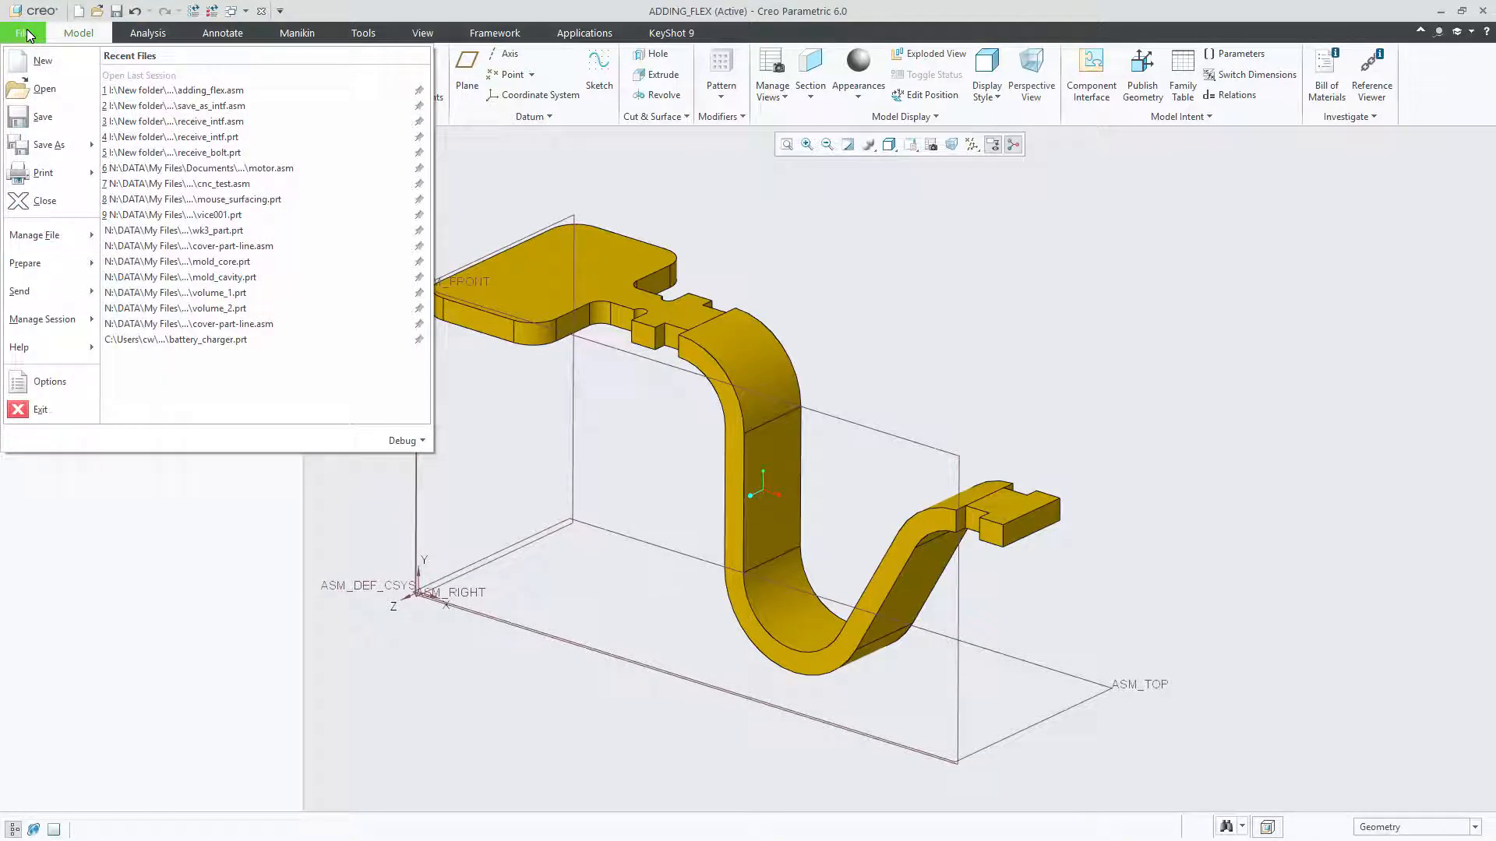
Step: Open the assembly's model properties and start changing the Flexible definition, keeping the dialogs clear of the model
{"action": "mouse_move", "coordinate": [47, 263]}
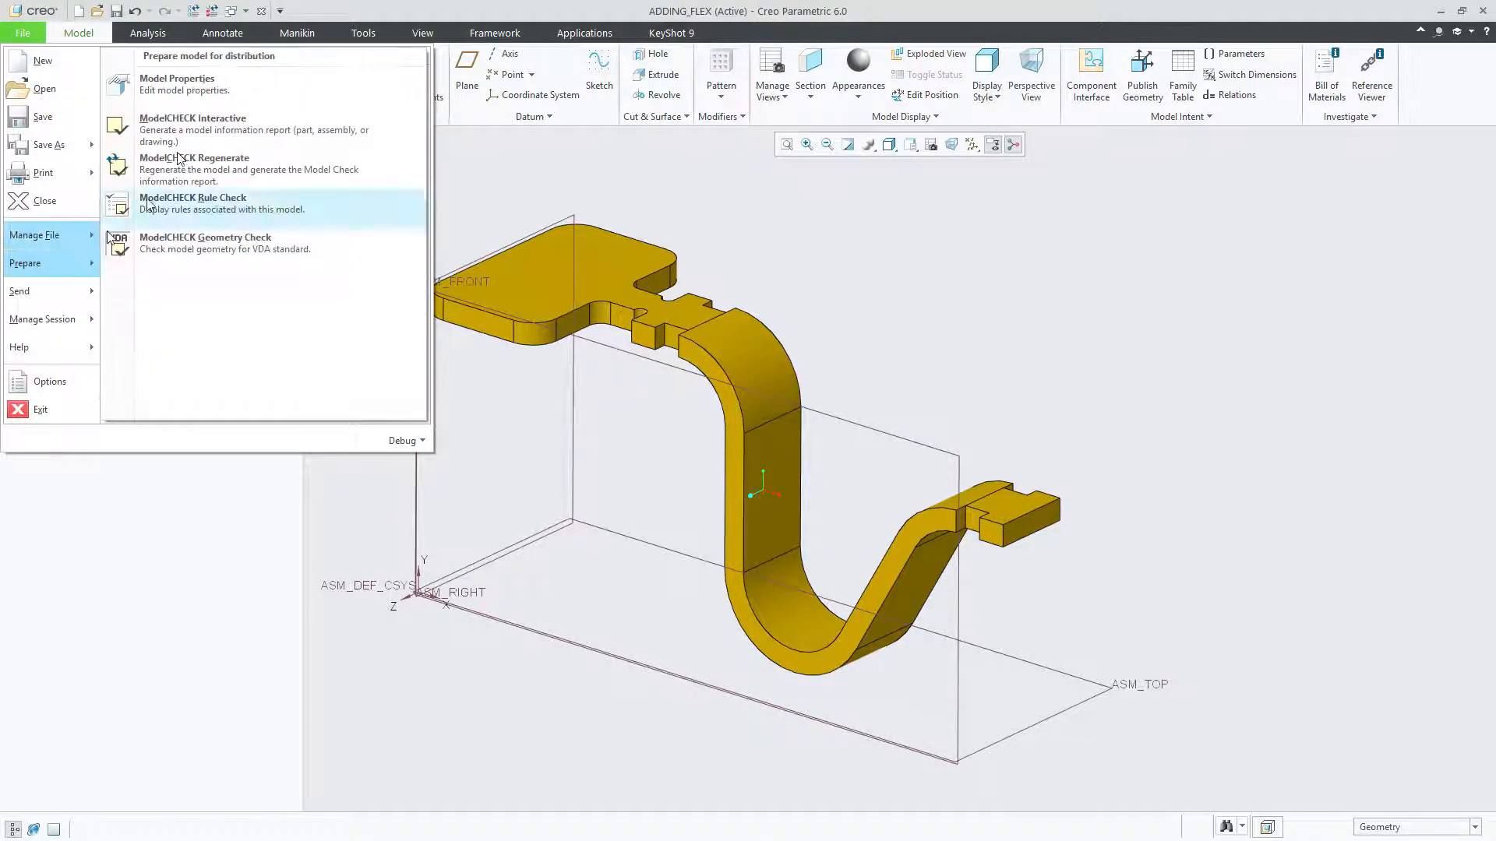
{"action": "left_click", "coordinate": [191, 84]}
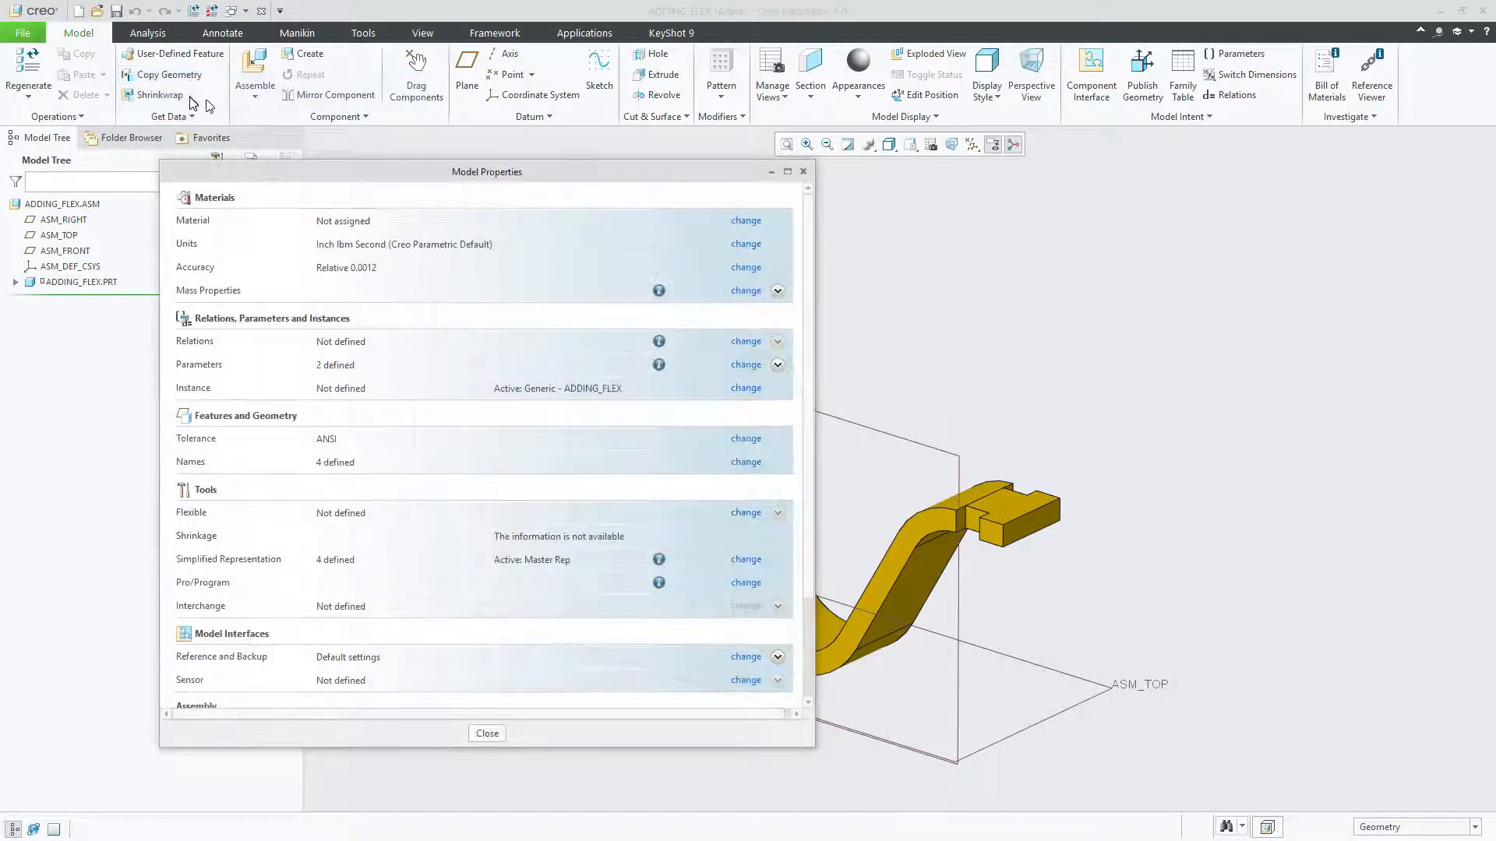
{"action": "mouse_move", "coordinate": [372, 185]}
{"action": "left_mouse_down"}
{"action": "mouse_move", "coordinate": [401, 169]}
{"action": "mouse_move", "coordinate": [368, 175]}
{"action": "mouse_move", "coordinate": [383, 177]}
{"action": "left_mouse_up"}
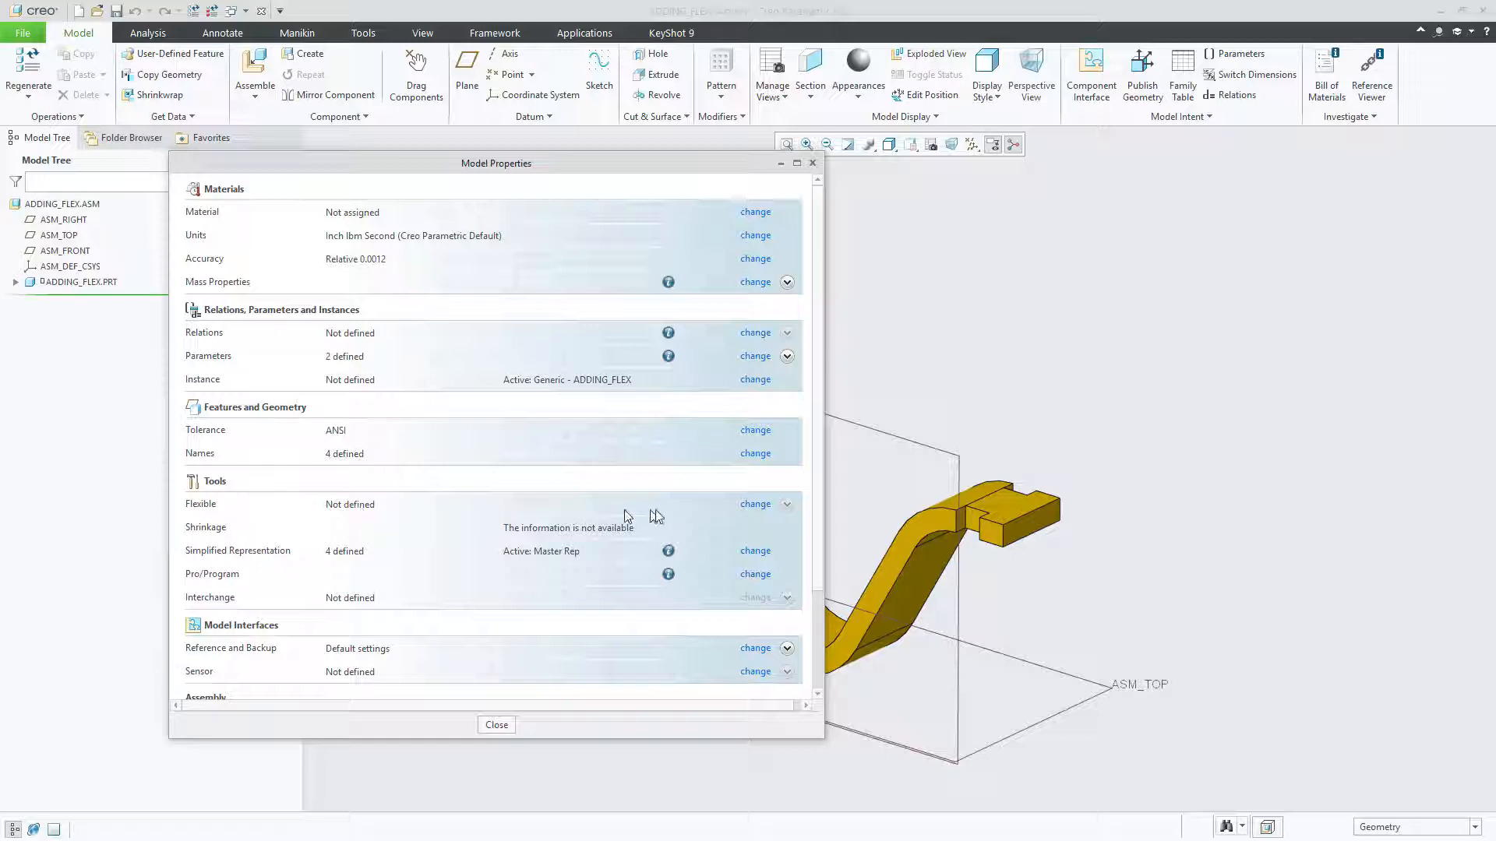
{"action": "left_click", "coordinate": [760, 512]}
{"action": "left_click_drag", "start_coordinate": [1075, 187], "coordinate": [997, 211]}
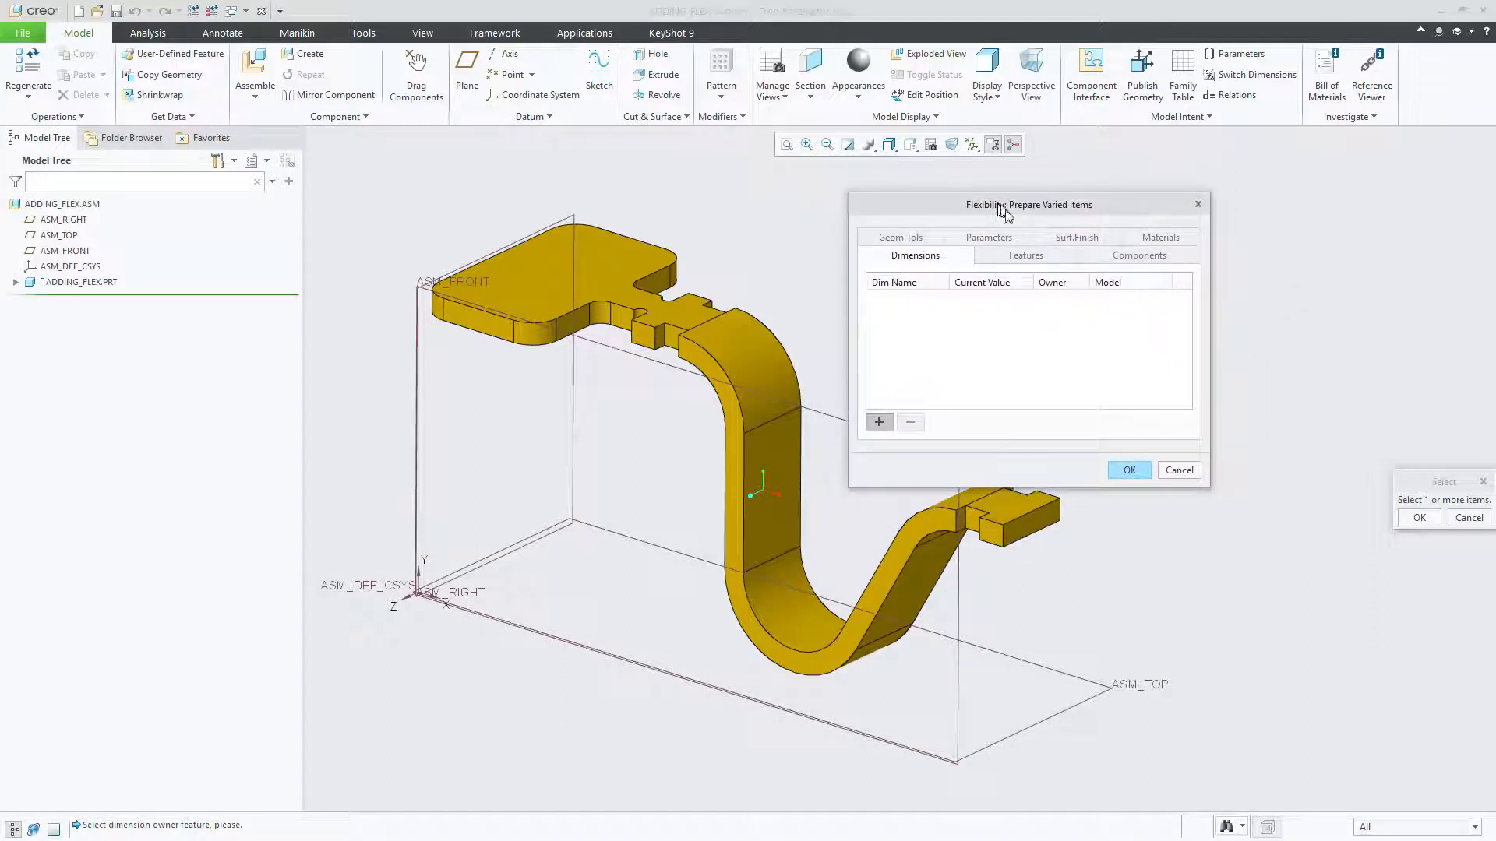
{"action": "left_click_drag", "start_coordinate": [1441, 484], "coordinate": [1343, 453]}
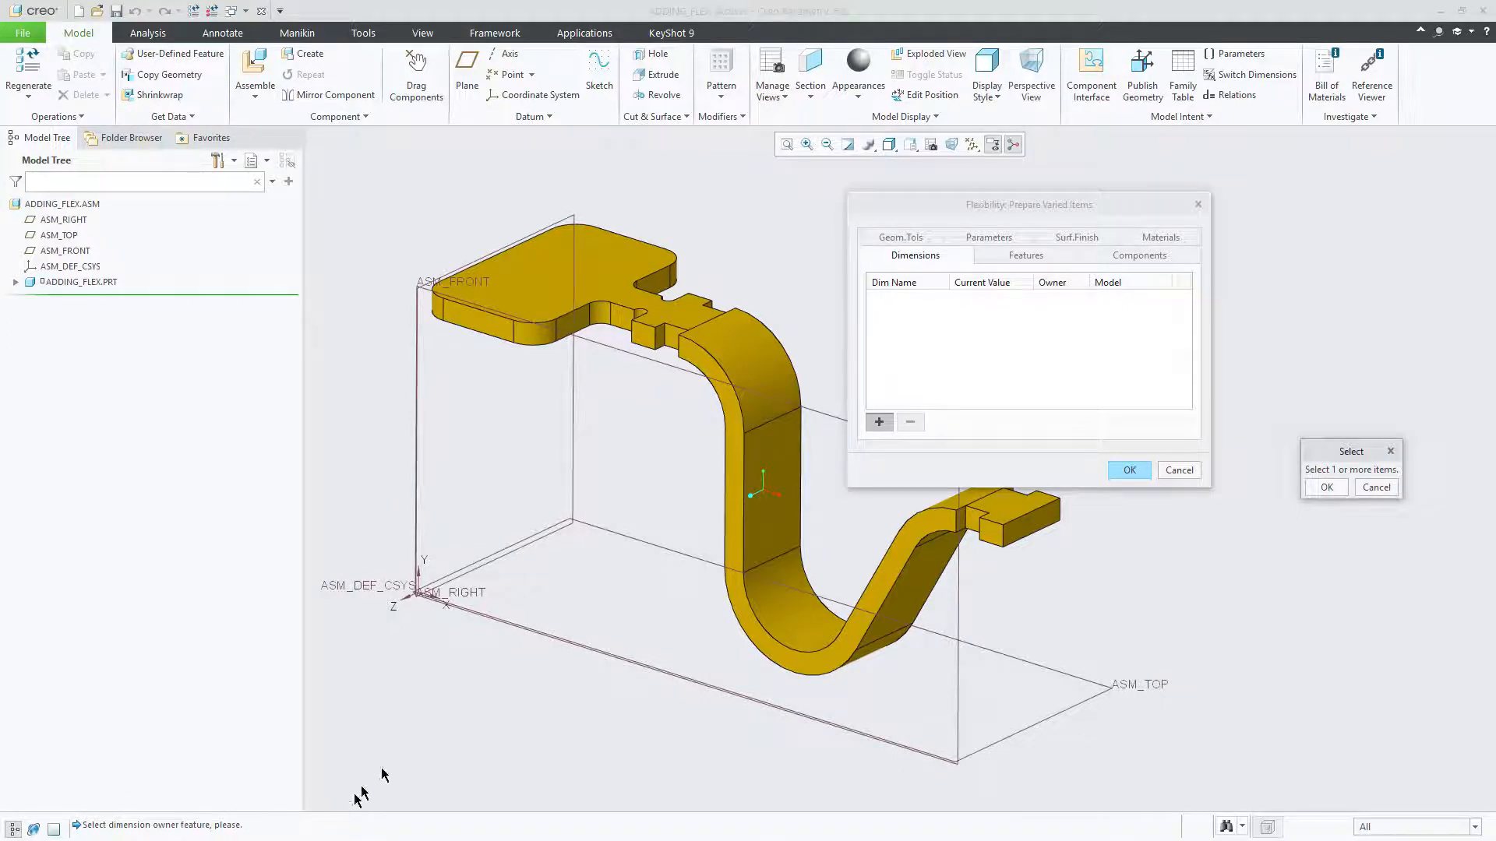
{"action": "left_click_drag", "start_coordinate": [972, 204], "coordinate": [1056, 184]}
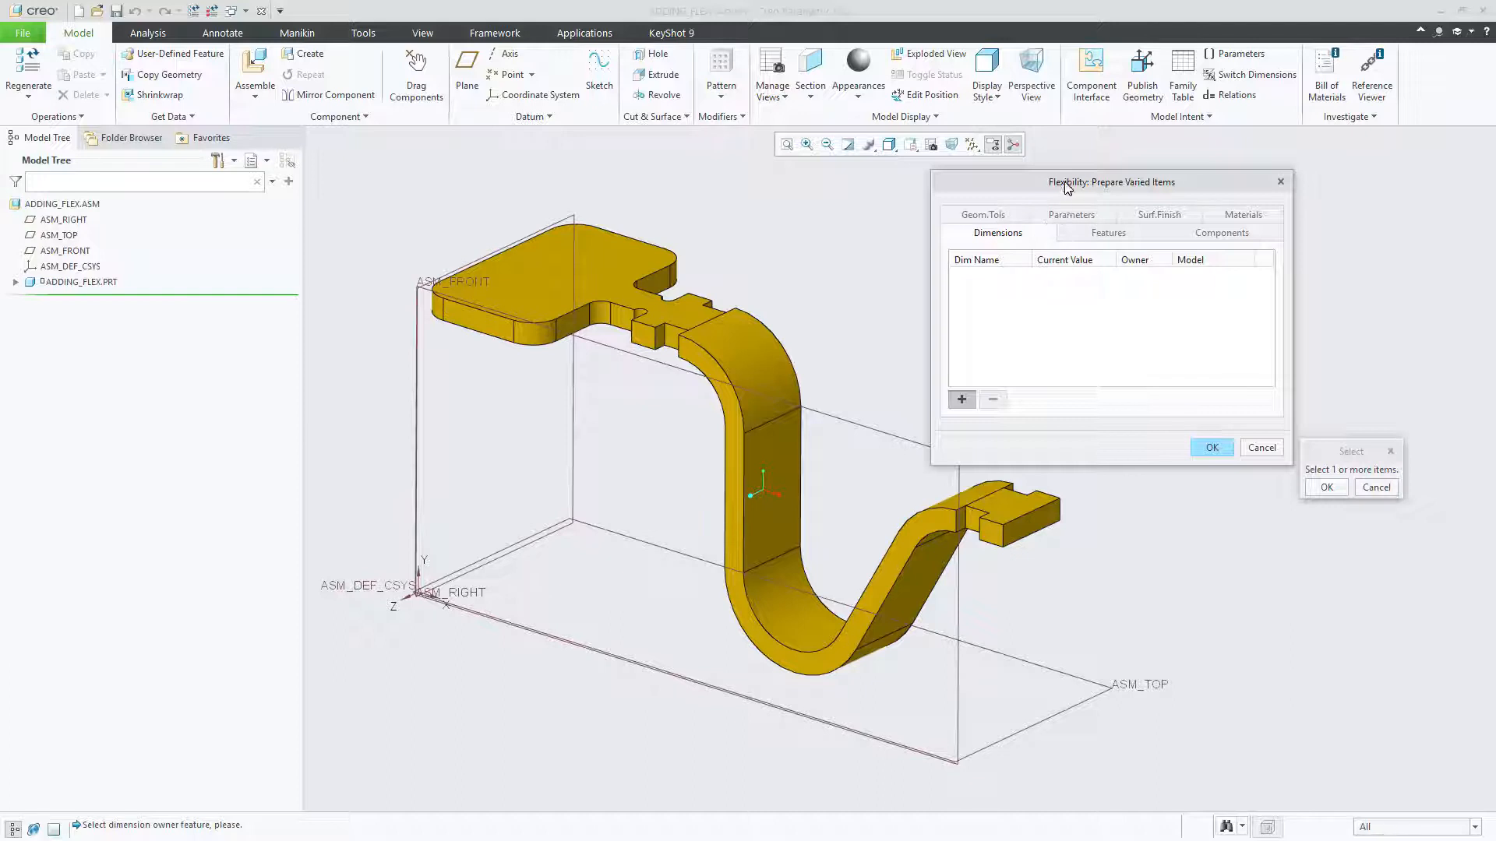
{"action": "left_click_drag", "start_coordinate": [1067, 187], "coordinate": [1043, 177]}
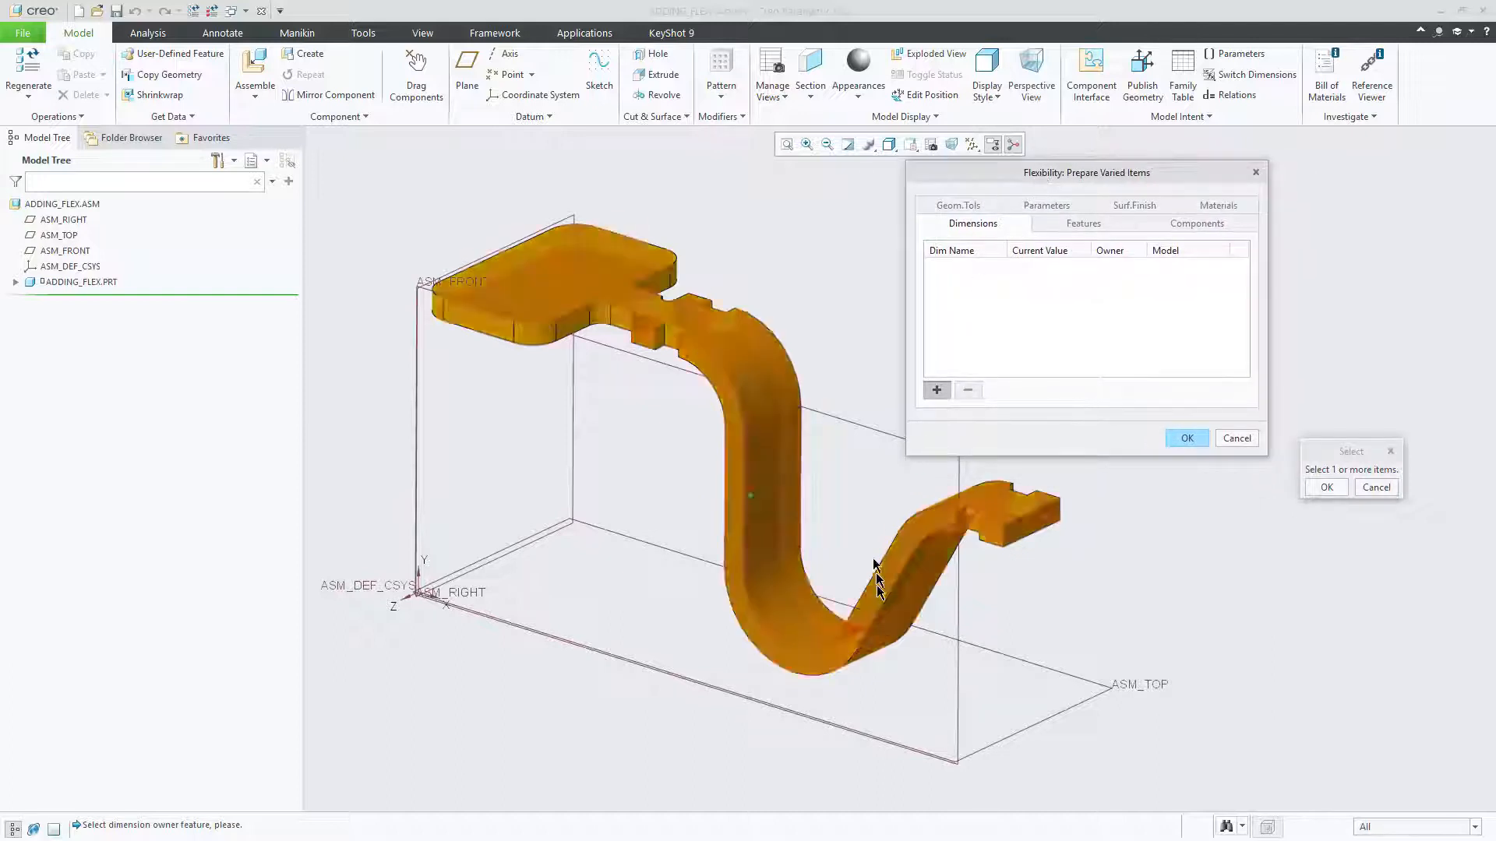
Step: Display the dimensions of the bent strip in the model and examine them from several angles
{"action": "left_click", "coordinate": [920, 576]}
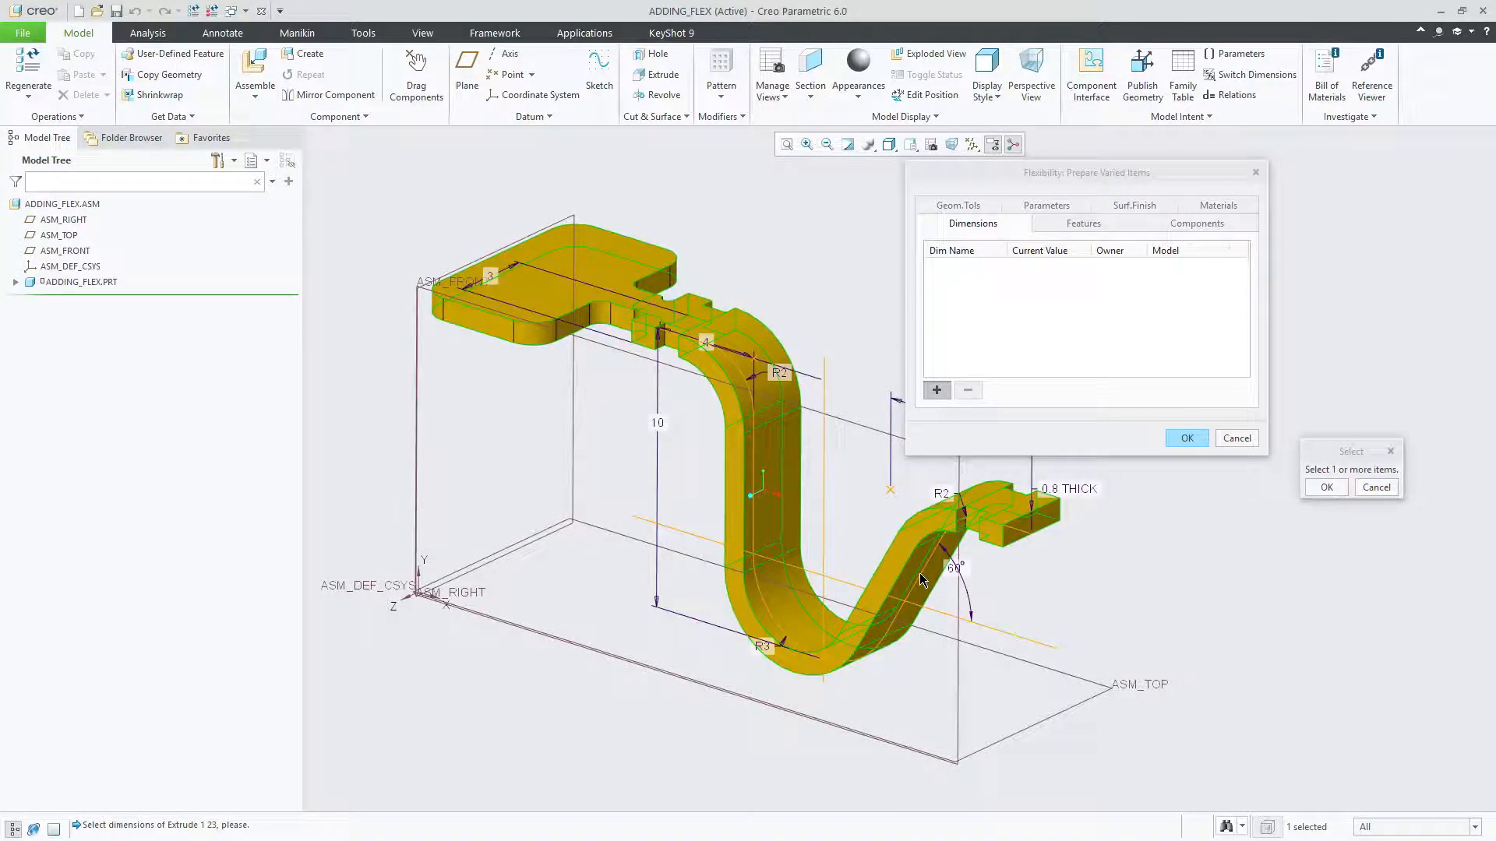
{"action": "scroll", "coordinate": [807, 561], "scroll_direction": "up", "scroll_amount": 2}
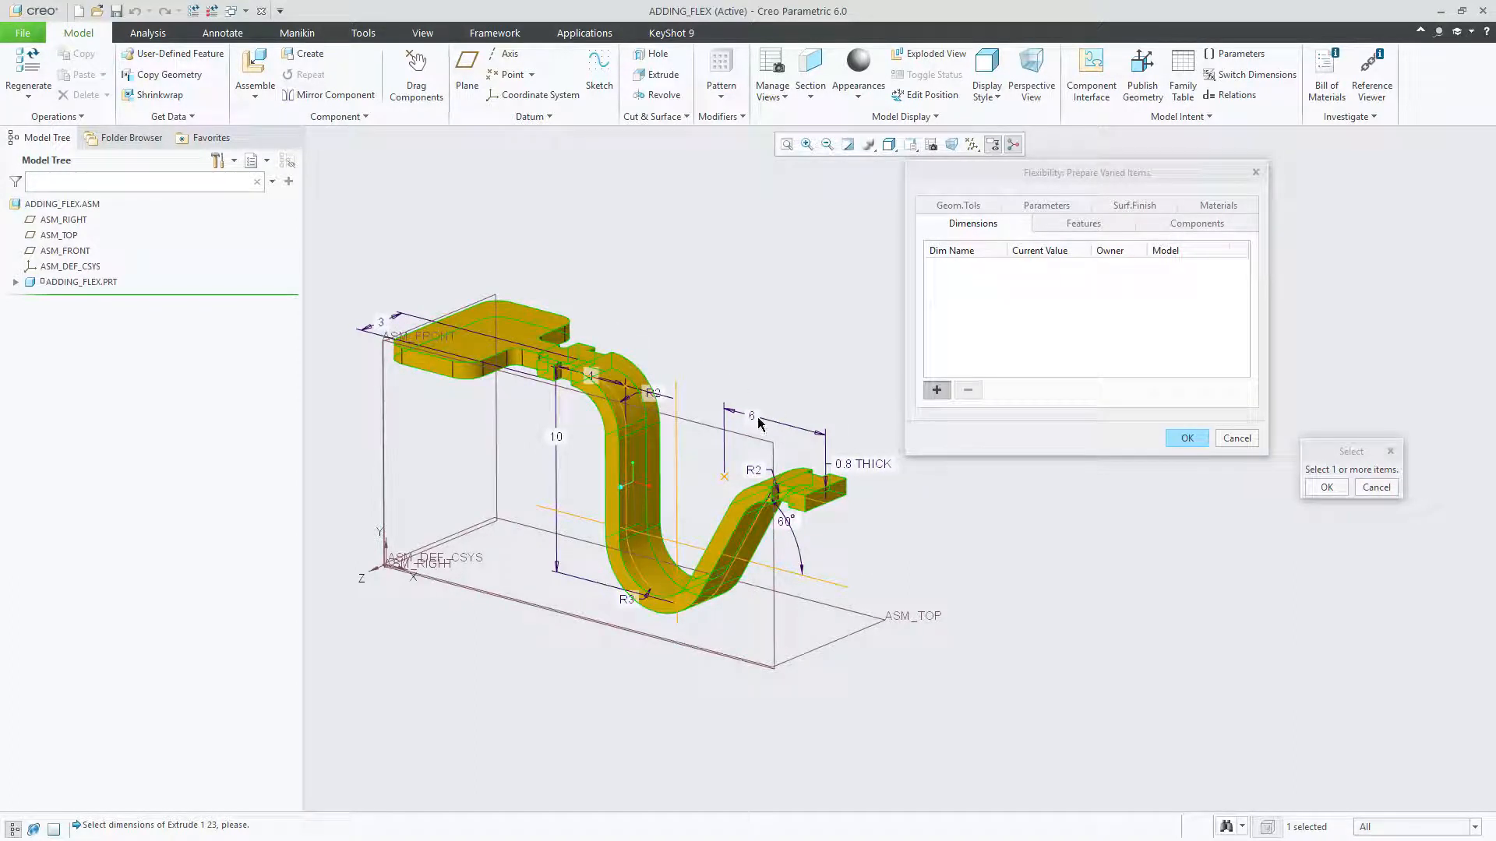
{"action": "middle_click_drag", "start_coordinate": [730, 338], "coordinate": [743, 347]}
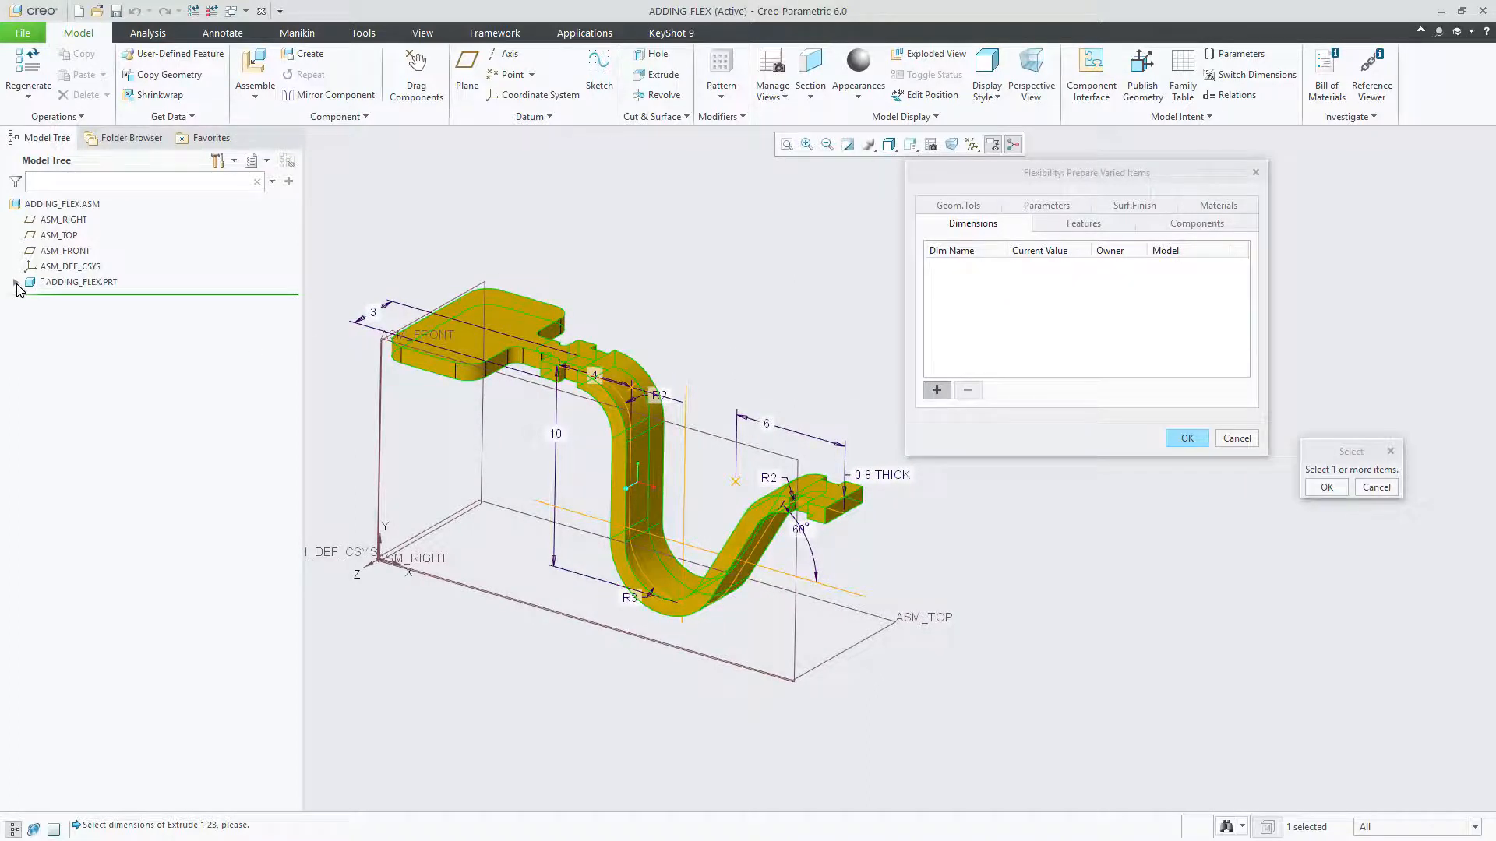
{"action": "middle_click_drag", "start_coordinate": [307, 347], "coordinate": [469, 371]}
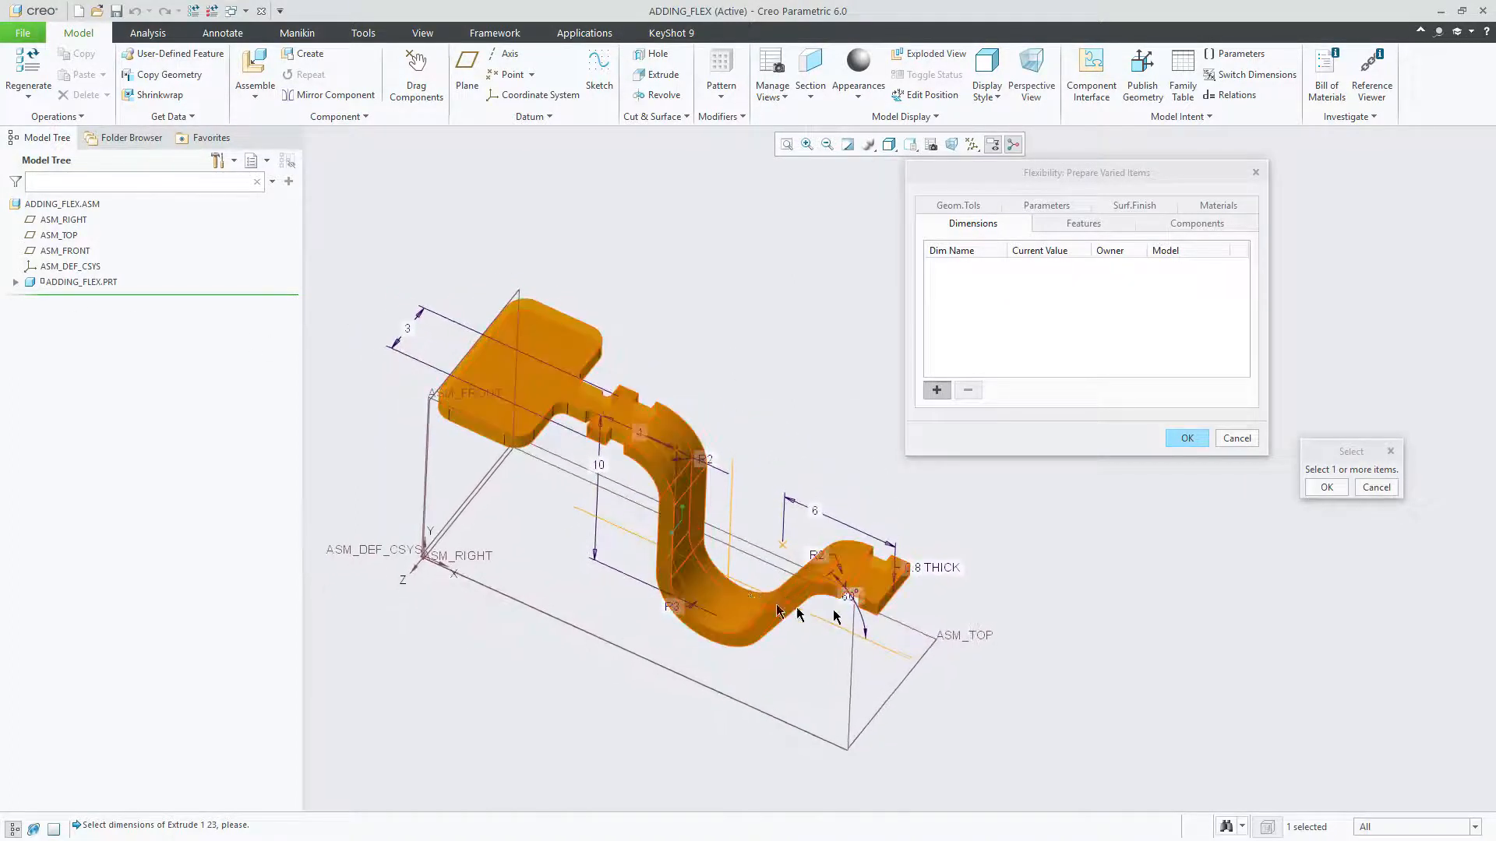
{"action": "middle_click_drag", "start_coordinate": [752, 617], "coordinate": [731, 610]}
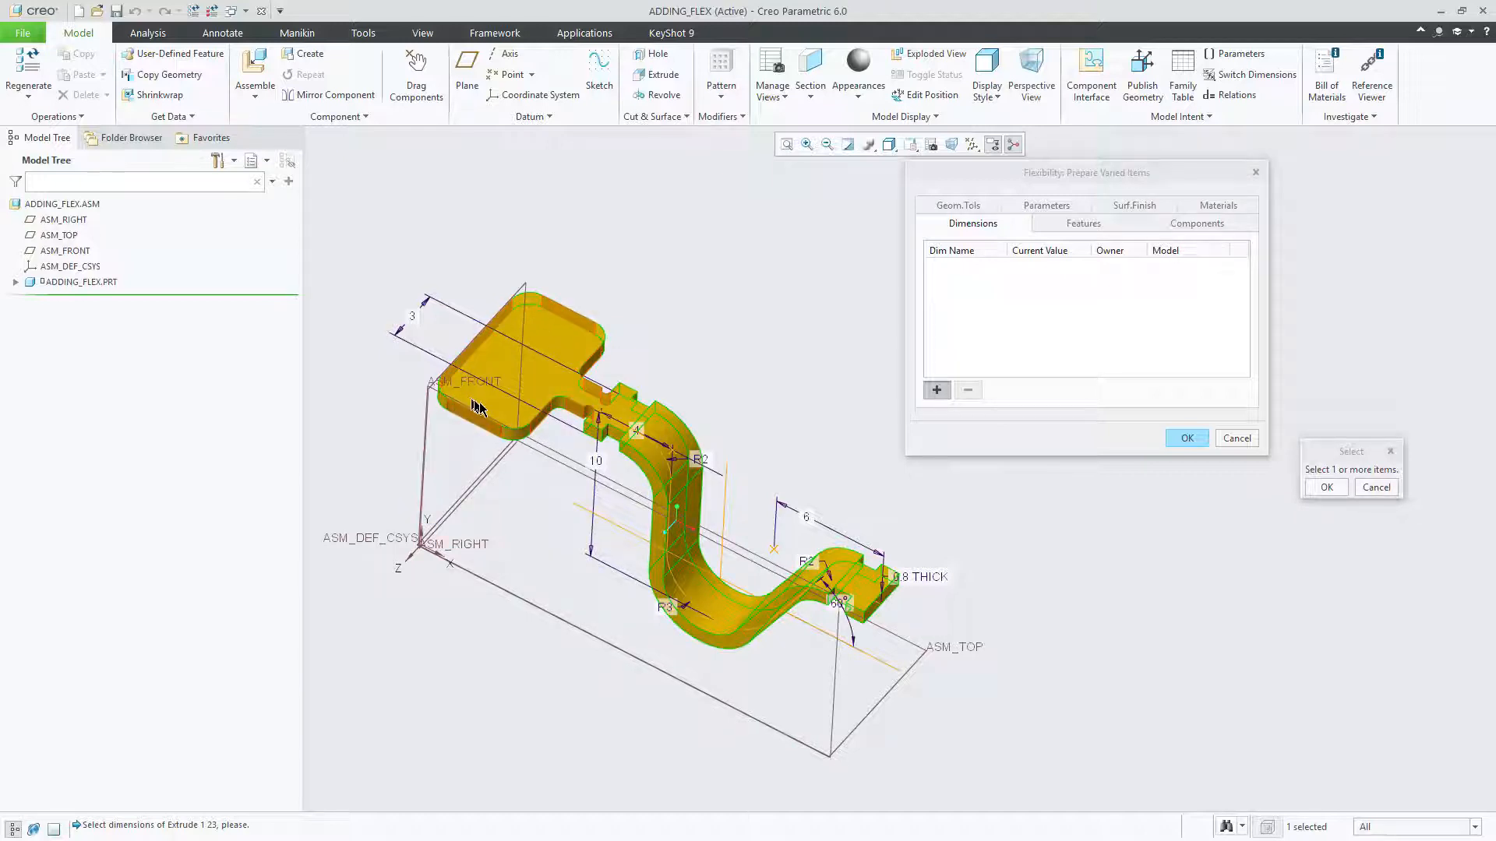
Step: Expand ADDING_FLEX.PRT and examine the dimensions of Extrude 2, Extrude 3 and the TEST_PAD group's Extrude 4
{"action": "left_click", "coordinate": [16, 284]}
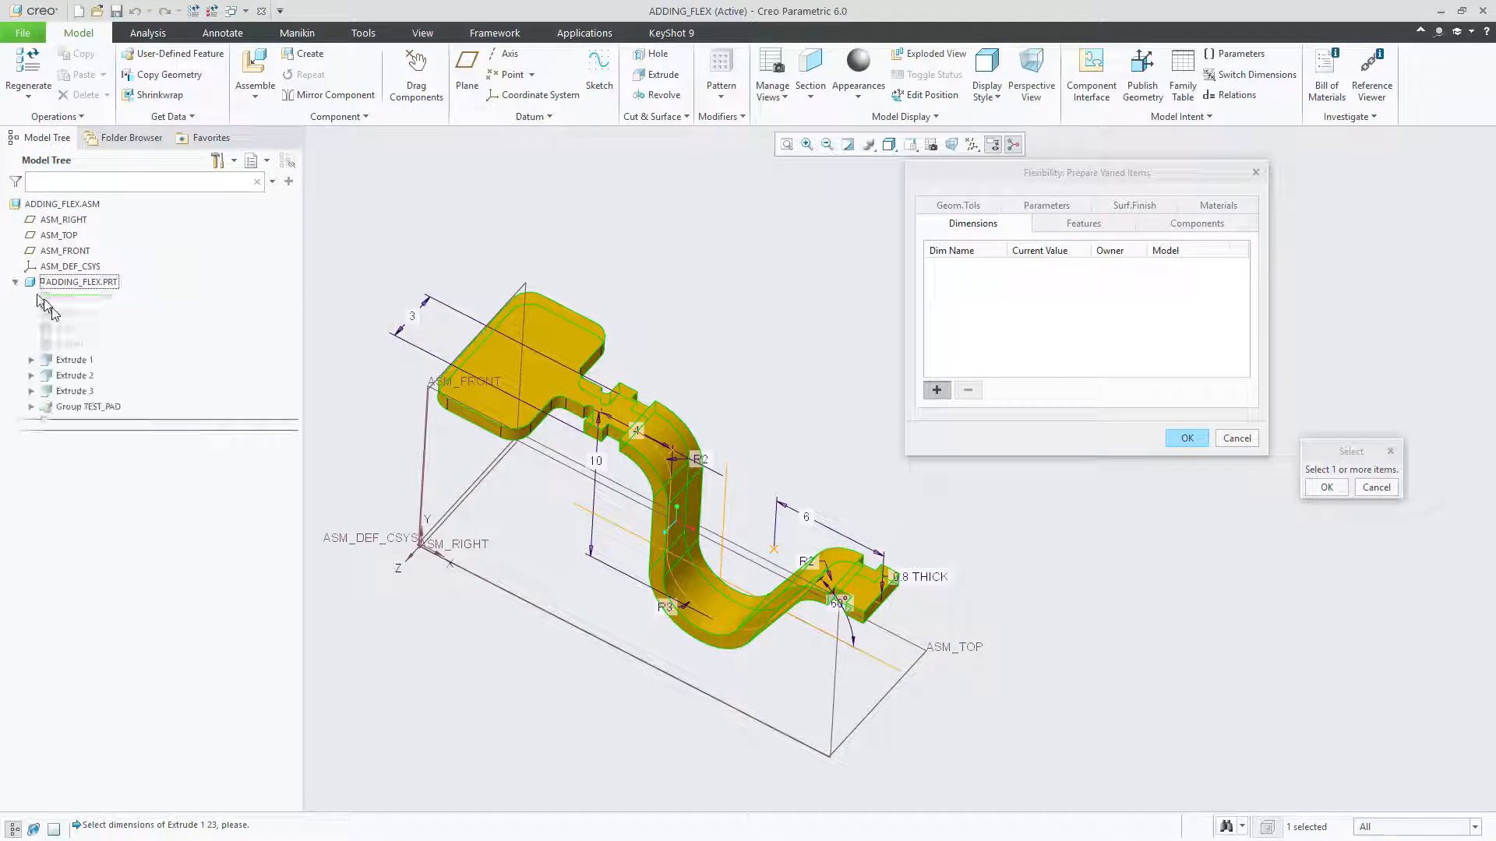
{"action": "left_click", "coordinate": [76, 377]}
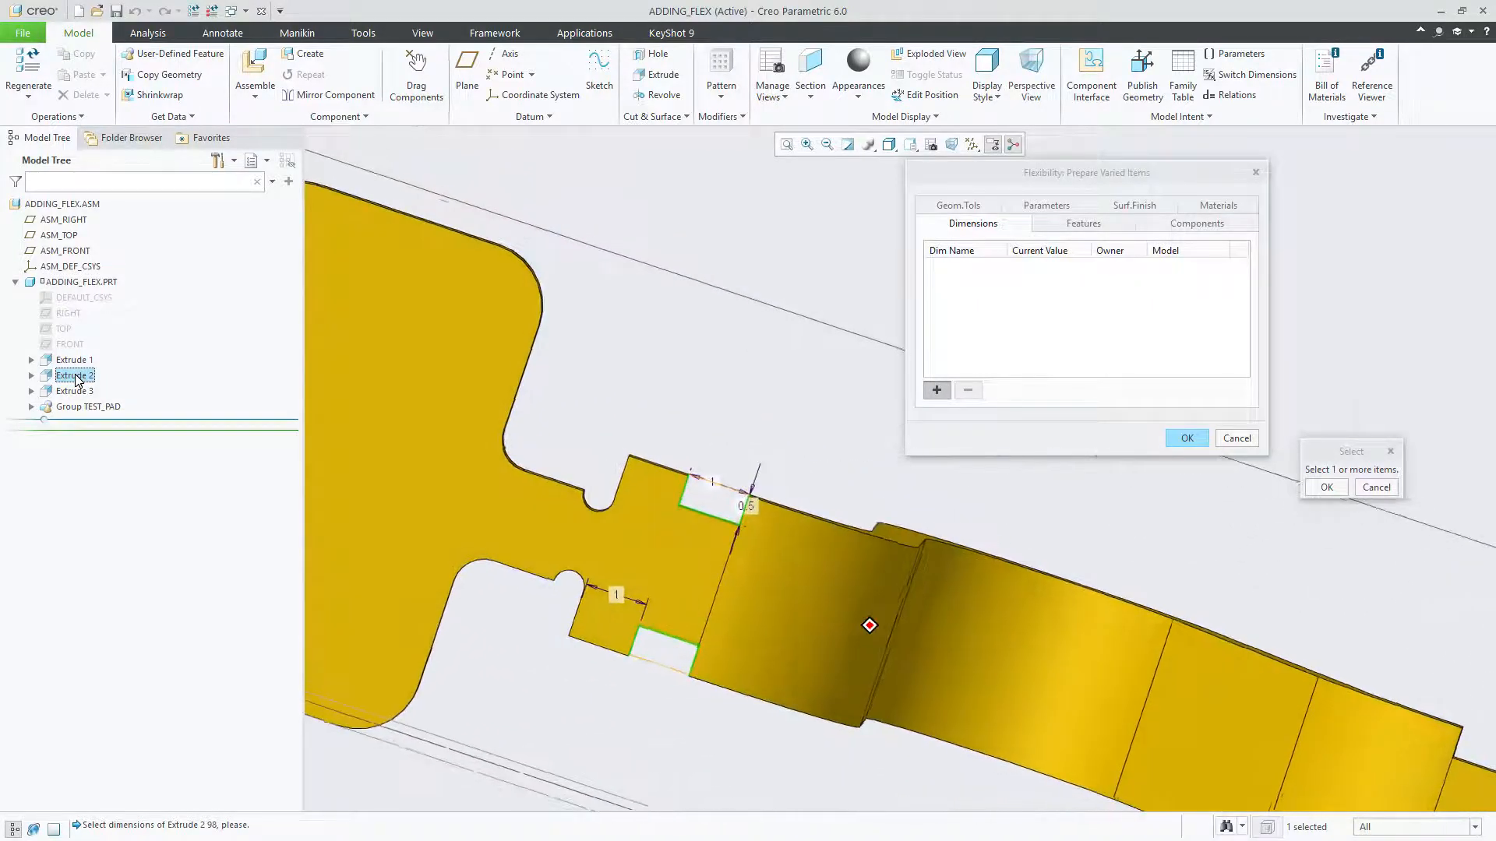
{"action": "left_click", "coordinate": [76, 393]}
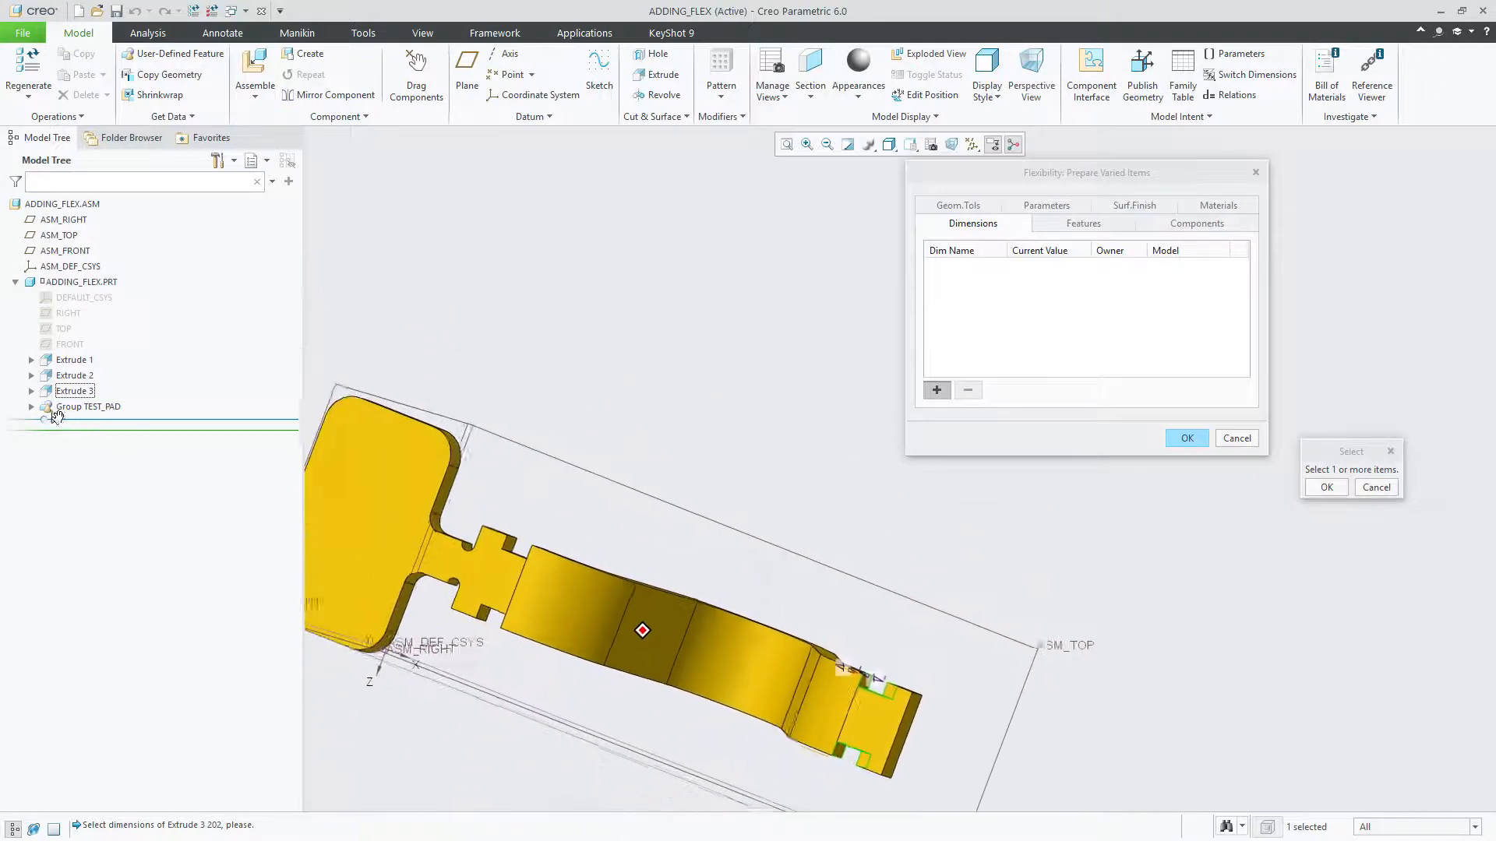
{"action": "left_click", "coordinate": [80, 409]}
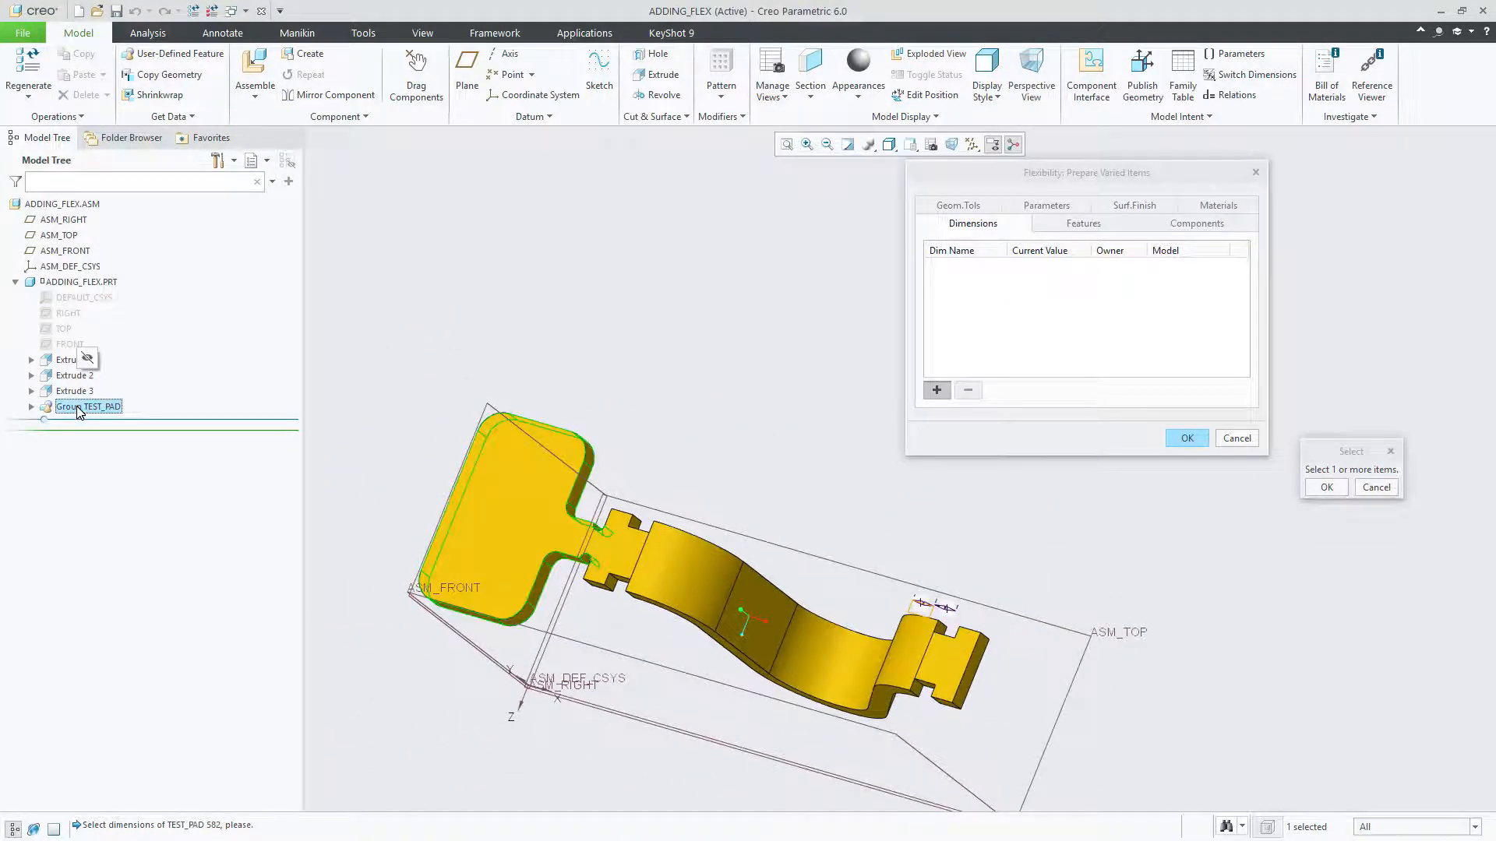
{"action": "left_click", "coordinate": [31, 408]}
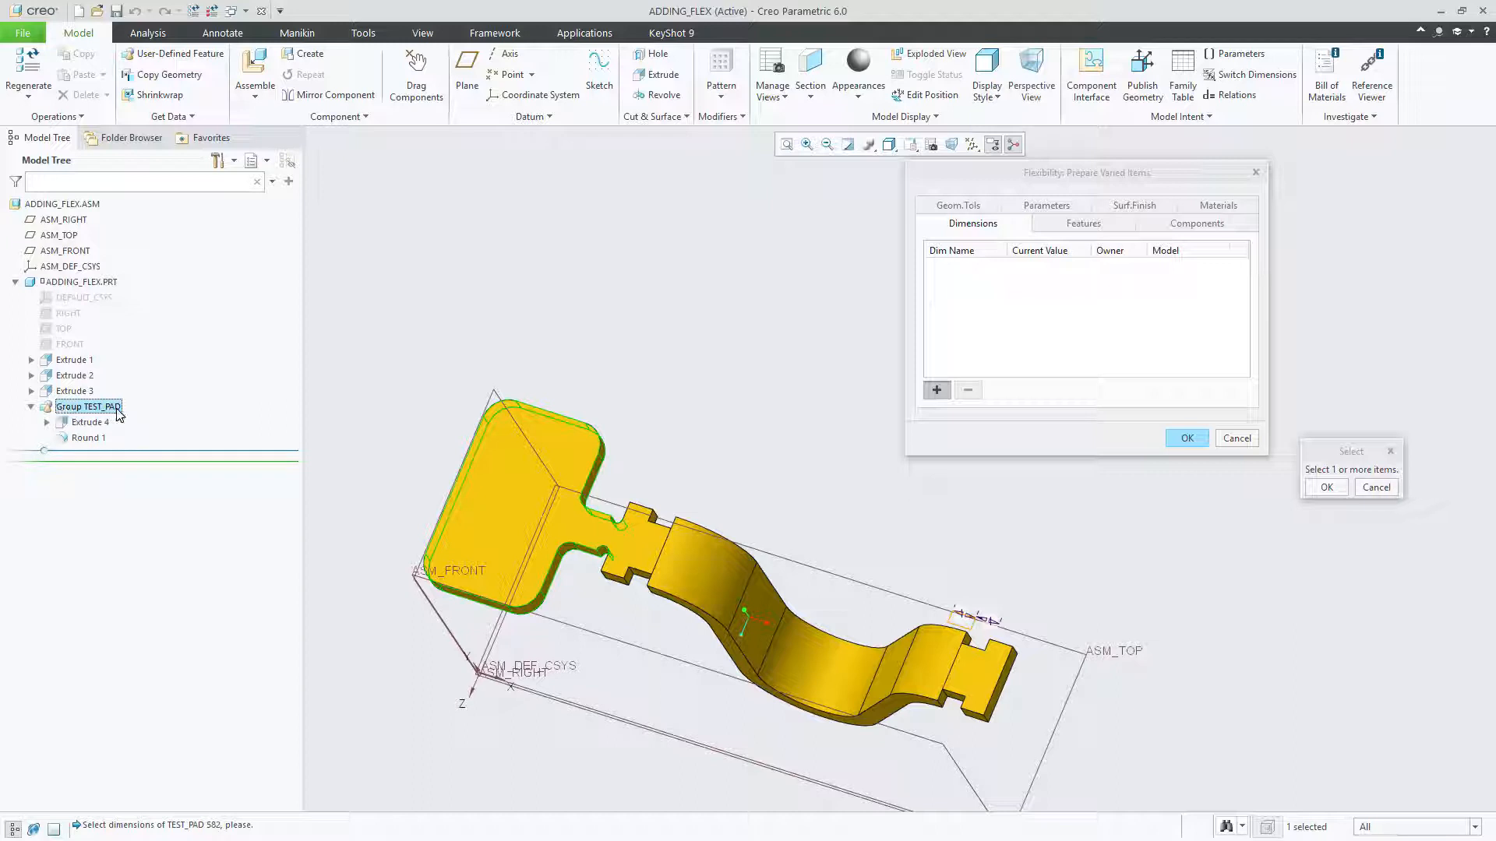
{"action": "left_click", "coordinate": [86, 426]}
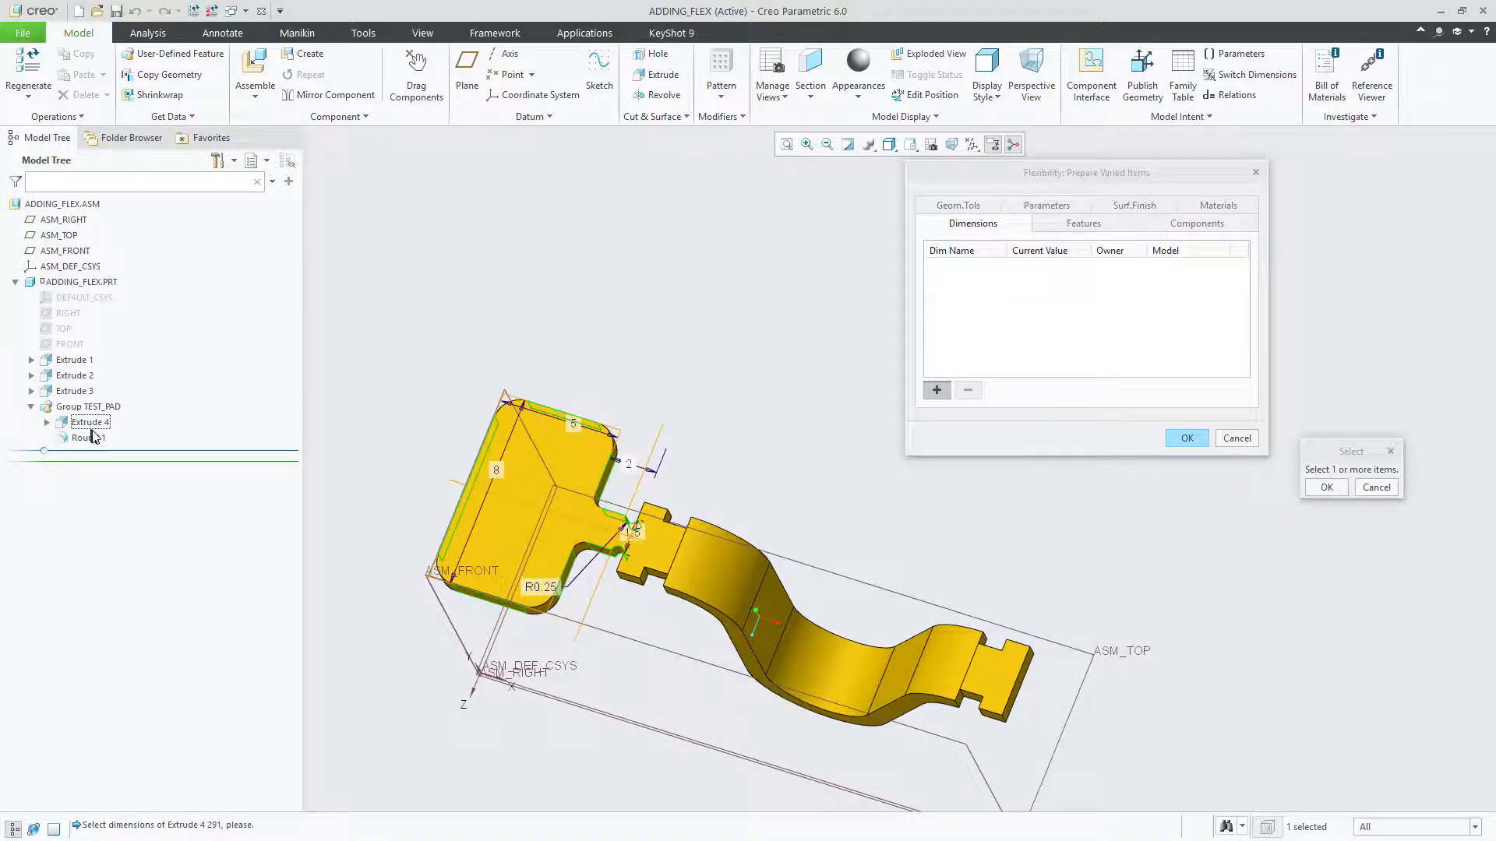
{"action": "middle_click_drag", "start_coordinate": [537, 437], "coordinate": [564, 437]}
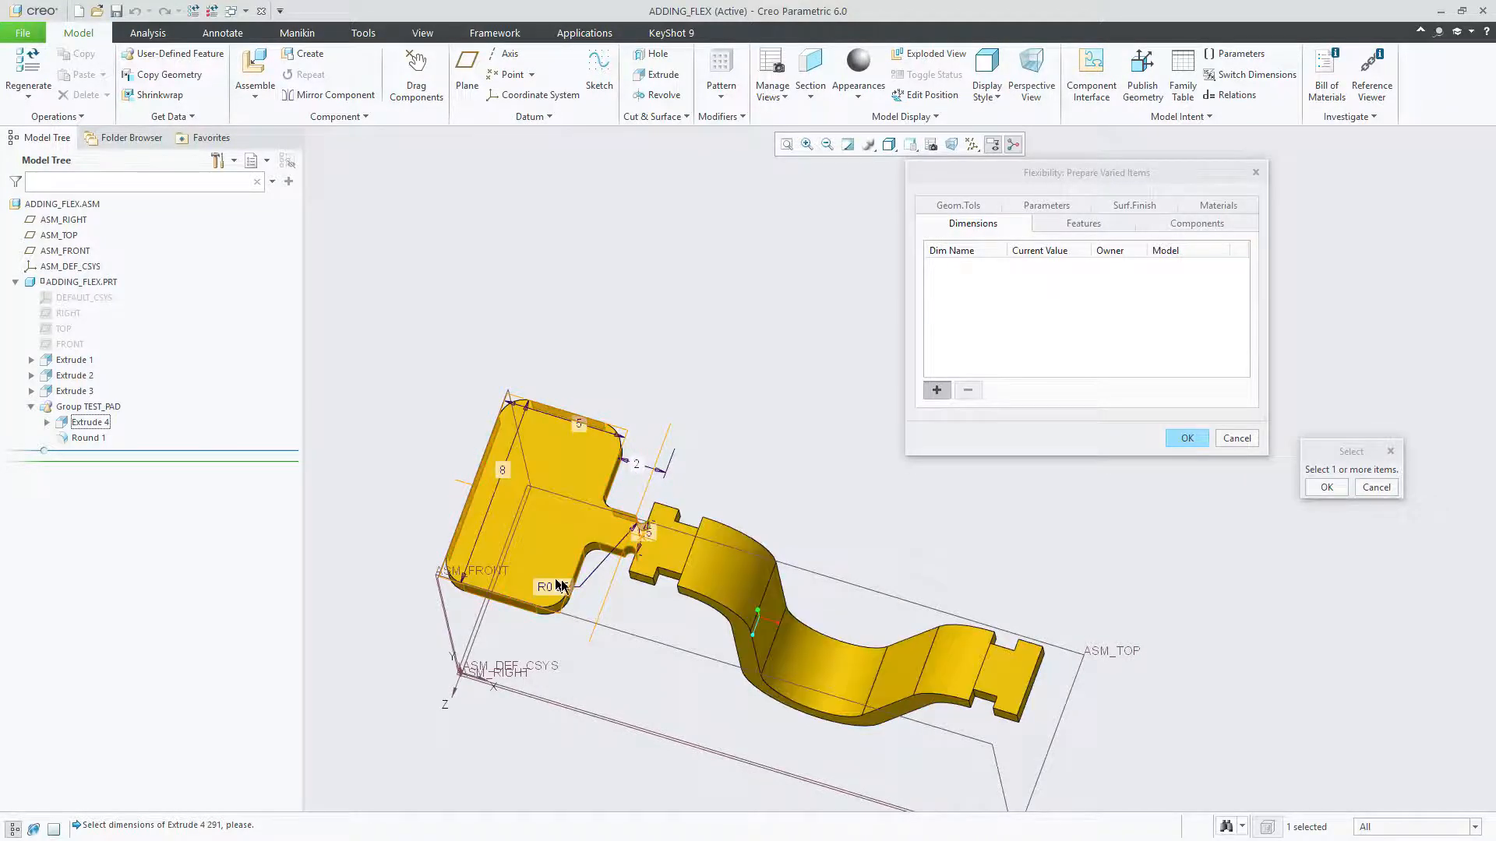
{"action": "middle_click_drag", "start_coordinate": [561, 588], "coordinate": [555, 578]}
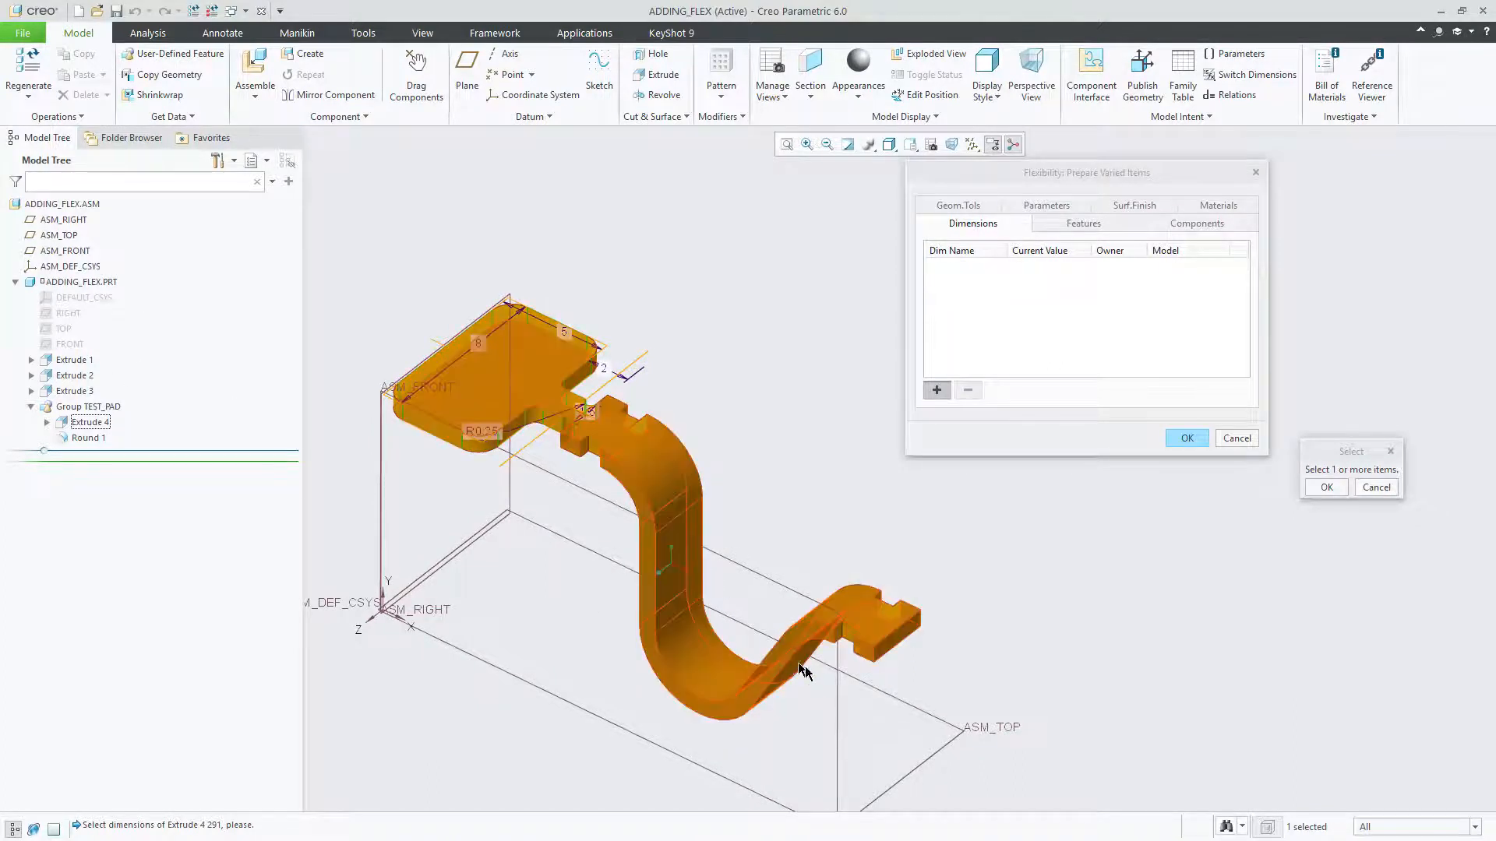
Step: Display the dimensions of Extrude 1 and add its 60-degree bend angle to the list of varied dimensions
{"action": "mouse_move", "coordinate": [796, 658]}
{"action": "middle_mouse_down"}
{"action": "mouse_move", "coordinate": [878, 605]}
{"action": "mouse_move", "coordinate": [725, 530]}
{"action": "mouse_move", "coordinate": [835, 572]}
{"action": "middle_mouse_up"}
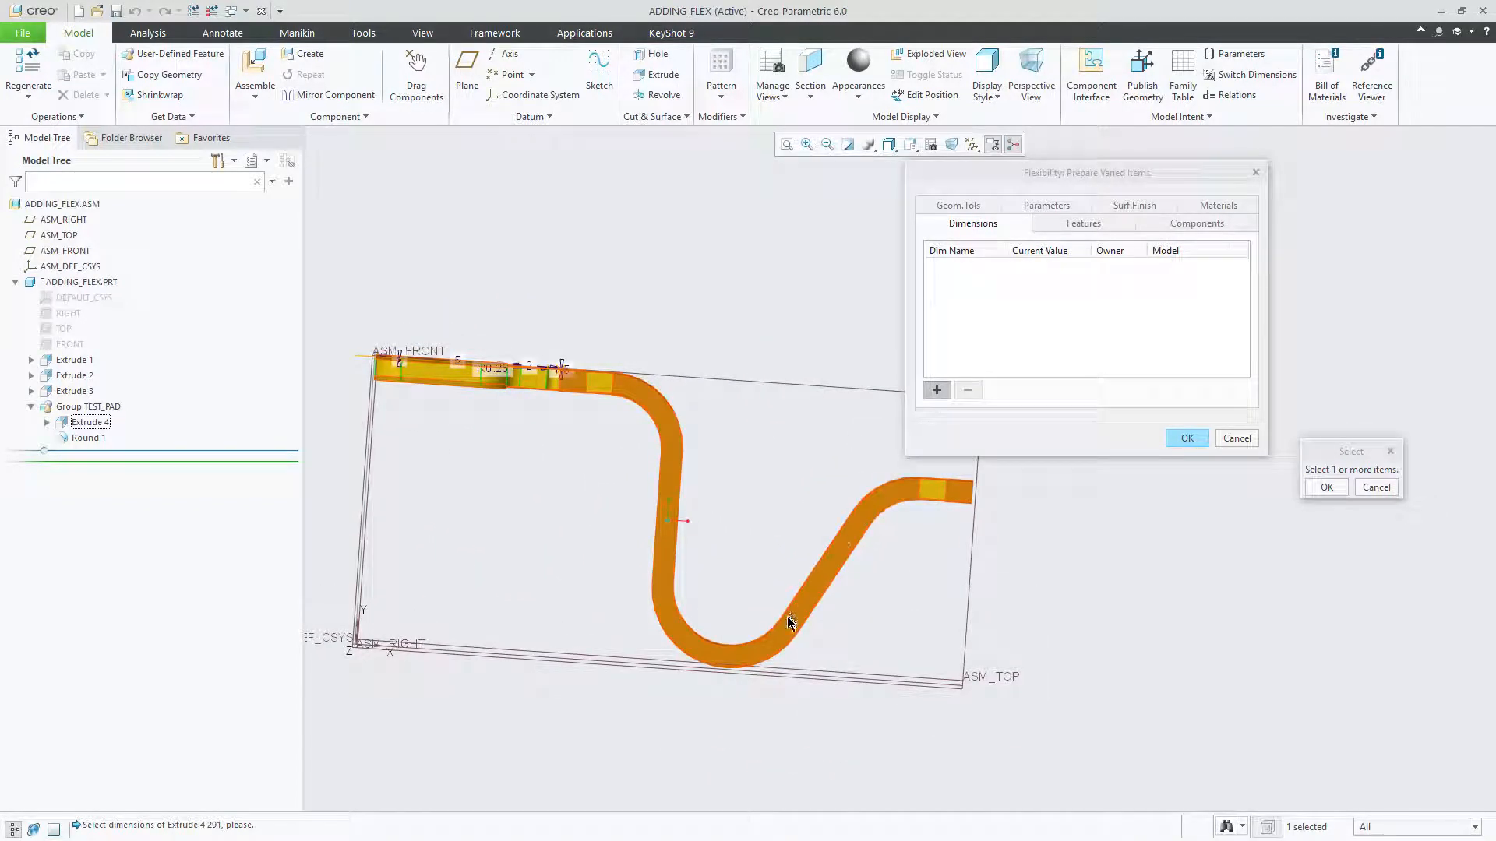
{"action": "middle_click_drag", "start_coordinate": [852, 541], "coordinate": [854, 531]}
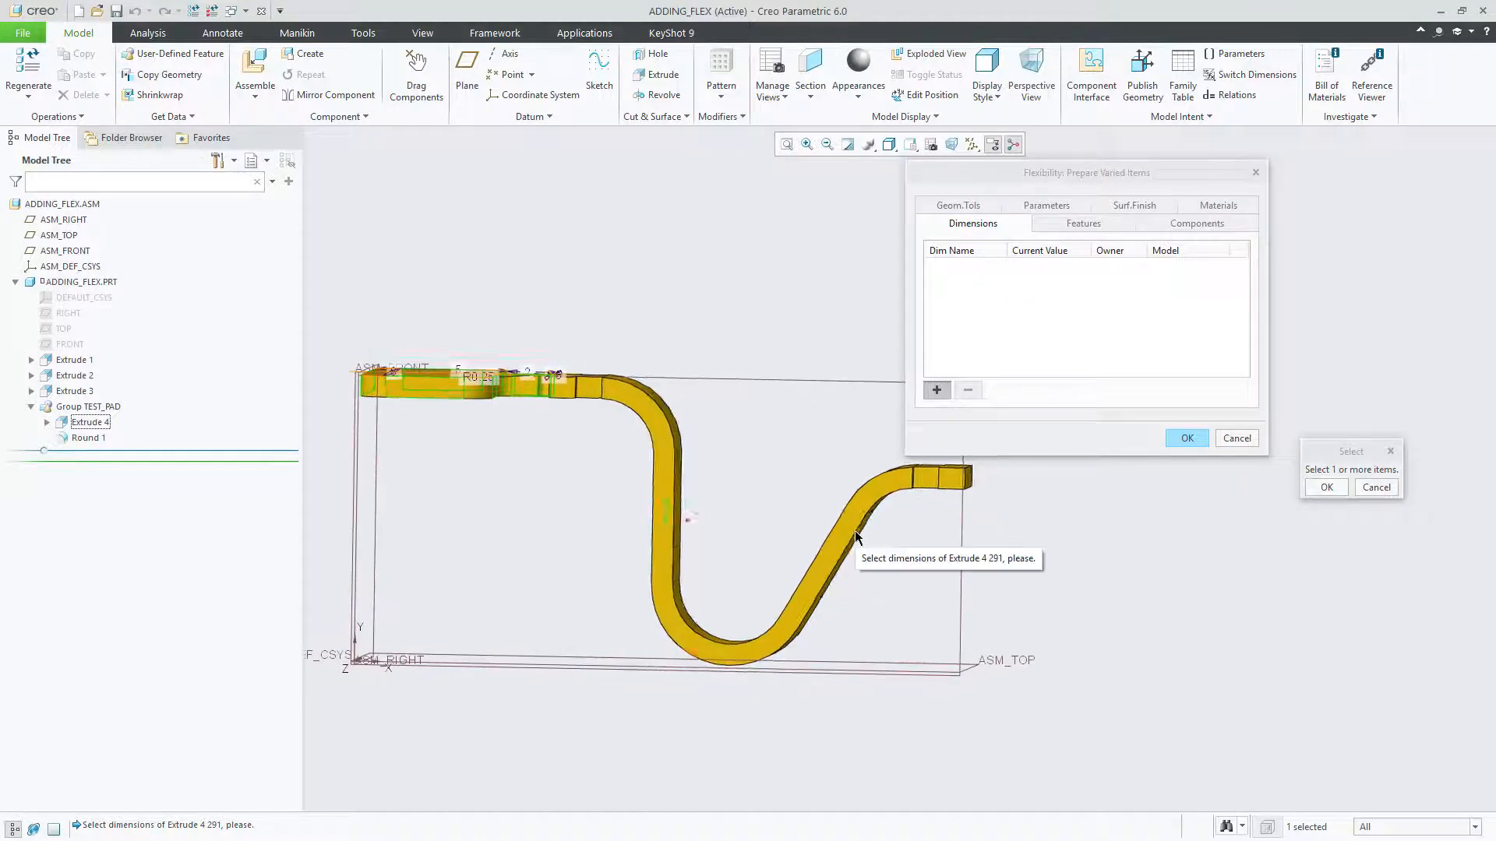
{"action": "left_click", "coordinate": [64, 362]}
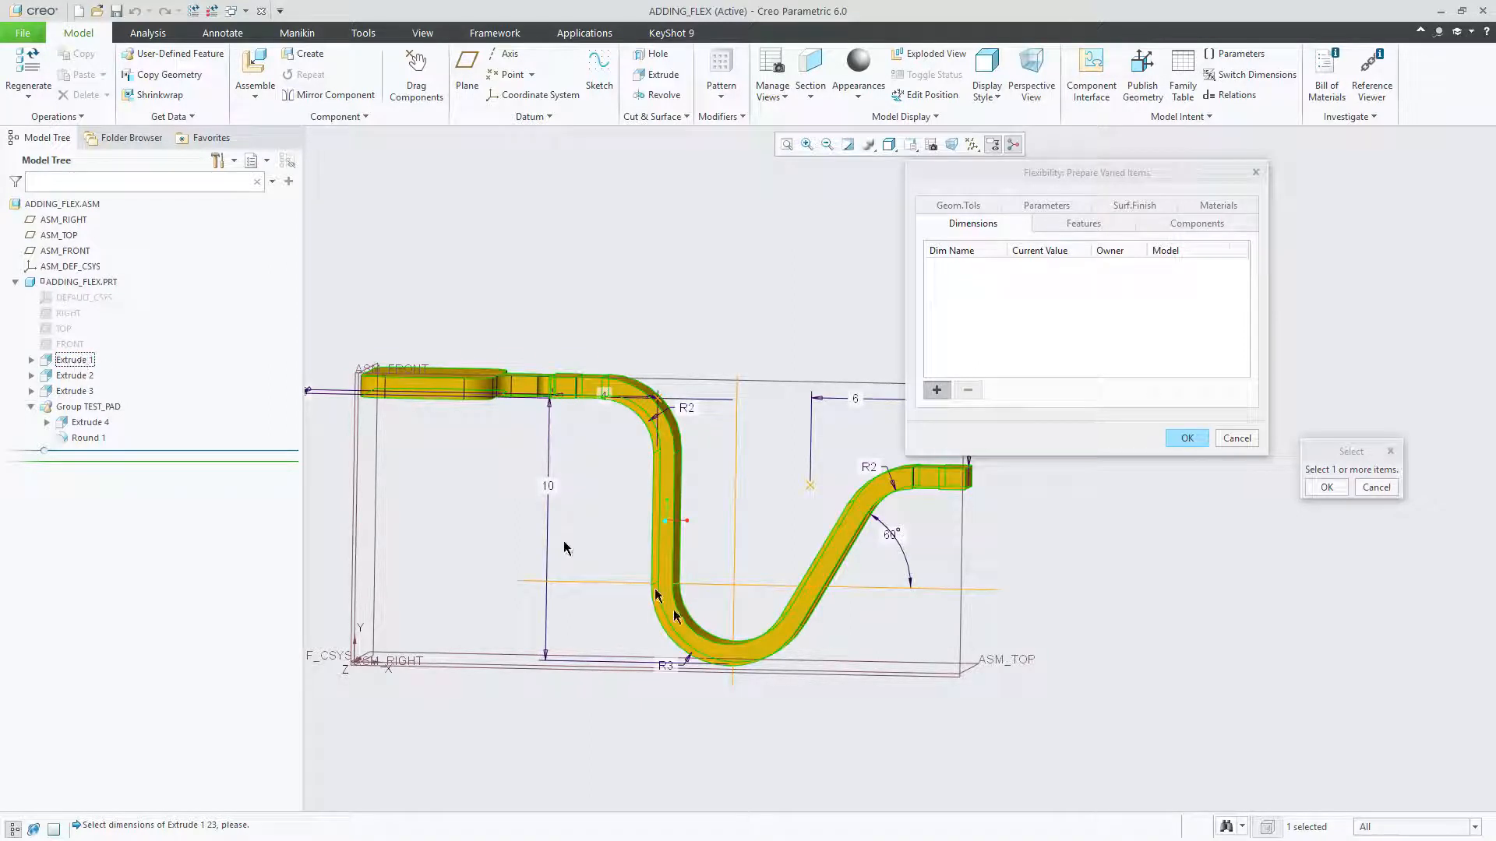
{"action": "mouse_move", "coordinate": [568, 551]}
{"action": "middle_mouse_down"}
{"action": "mouse_move", "coordinate": [634, 510]}
{"action": "mouse_move", "coordinate": [741, 540]}
{"action": "mouse_move", "coordinate": [748, 518]}
{"action": "middle_mouse_up"}
{"action": "left_click", "coordinate": [746, 518]}
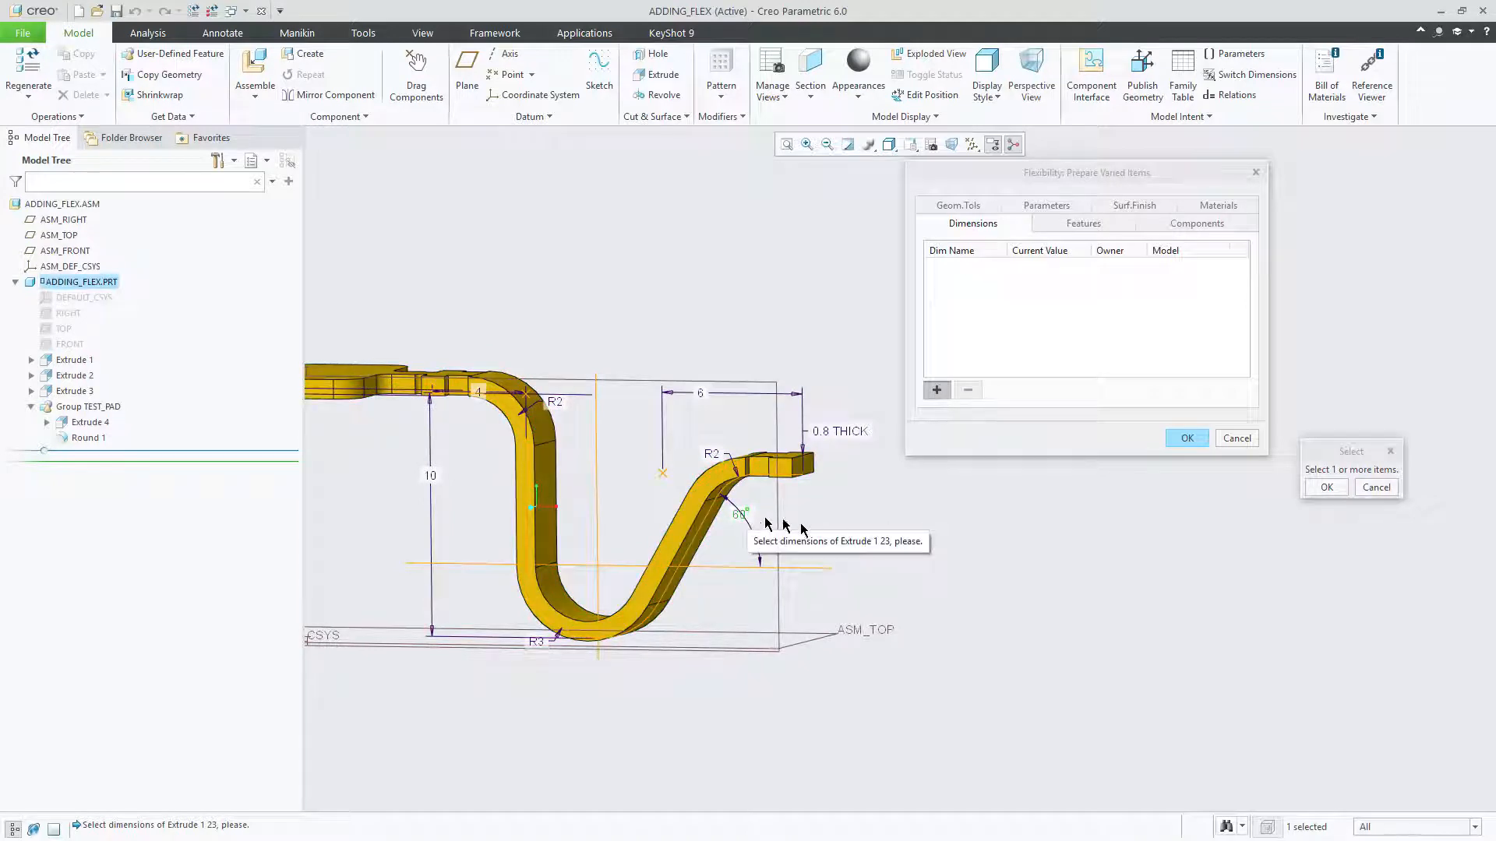
{"action": "left_click", "coordinate": [942, 390]}
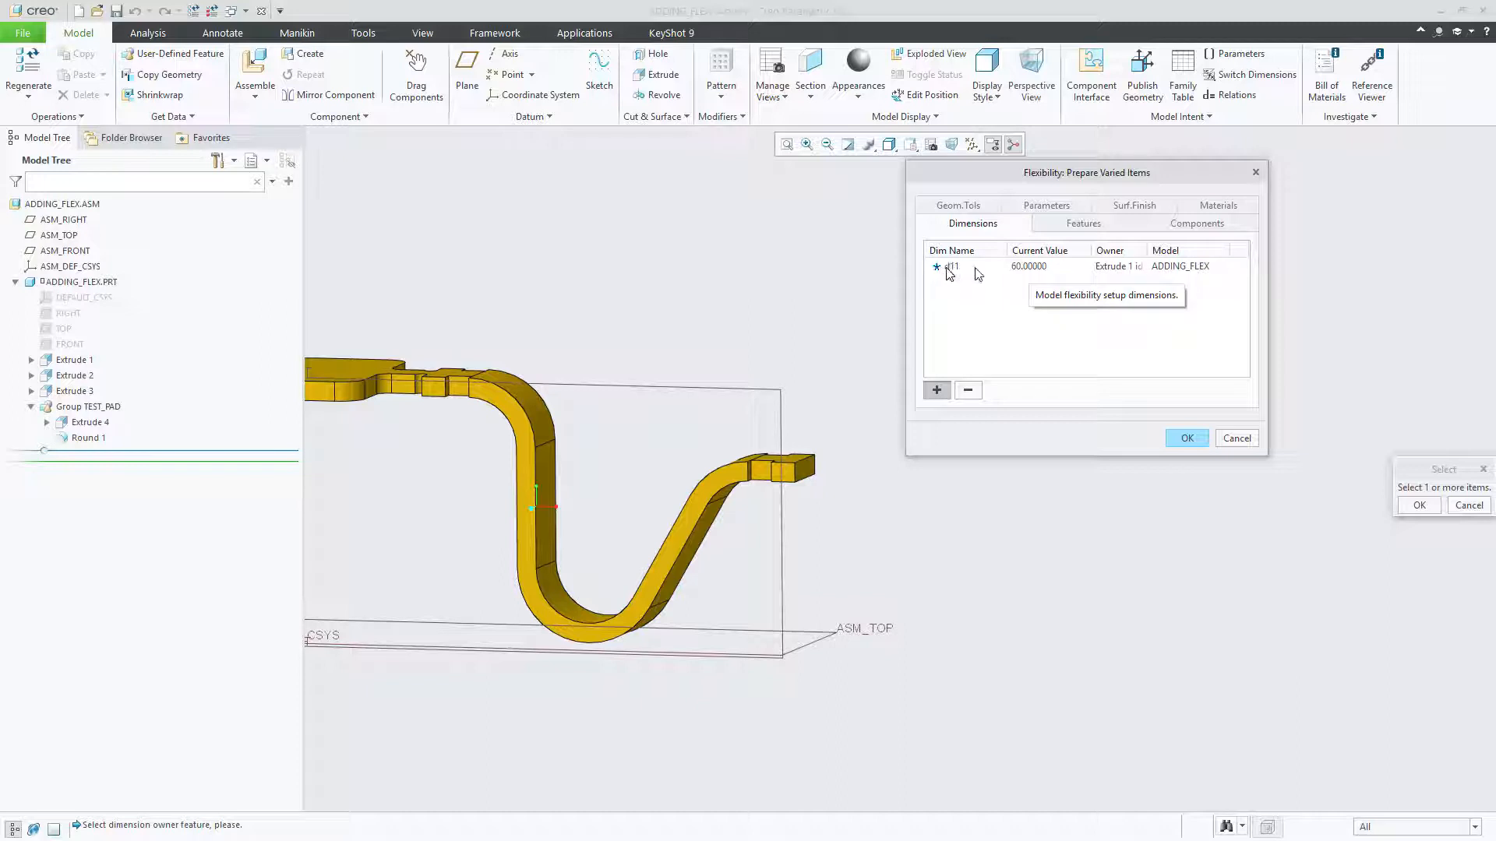
{"action": "left_click_drag", "start_coordinate": [1042, 178], "coordinate": [999, 224]}
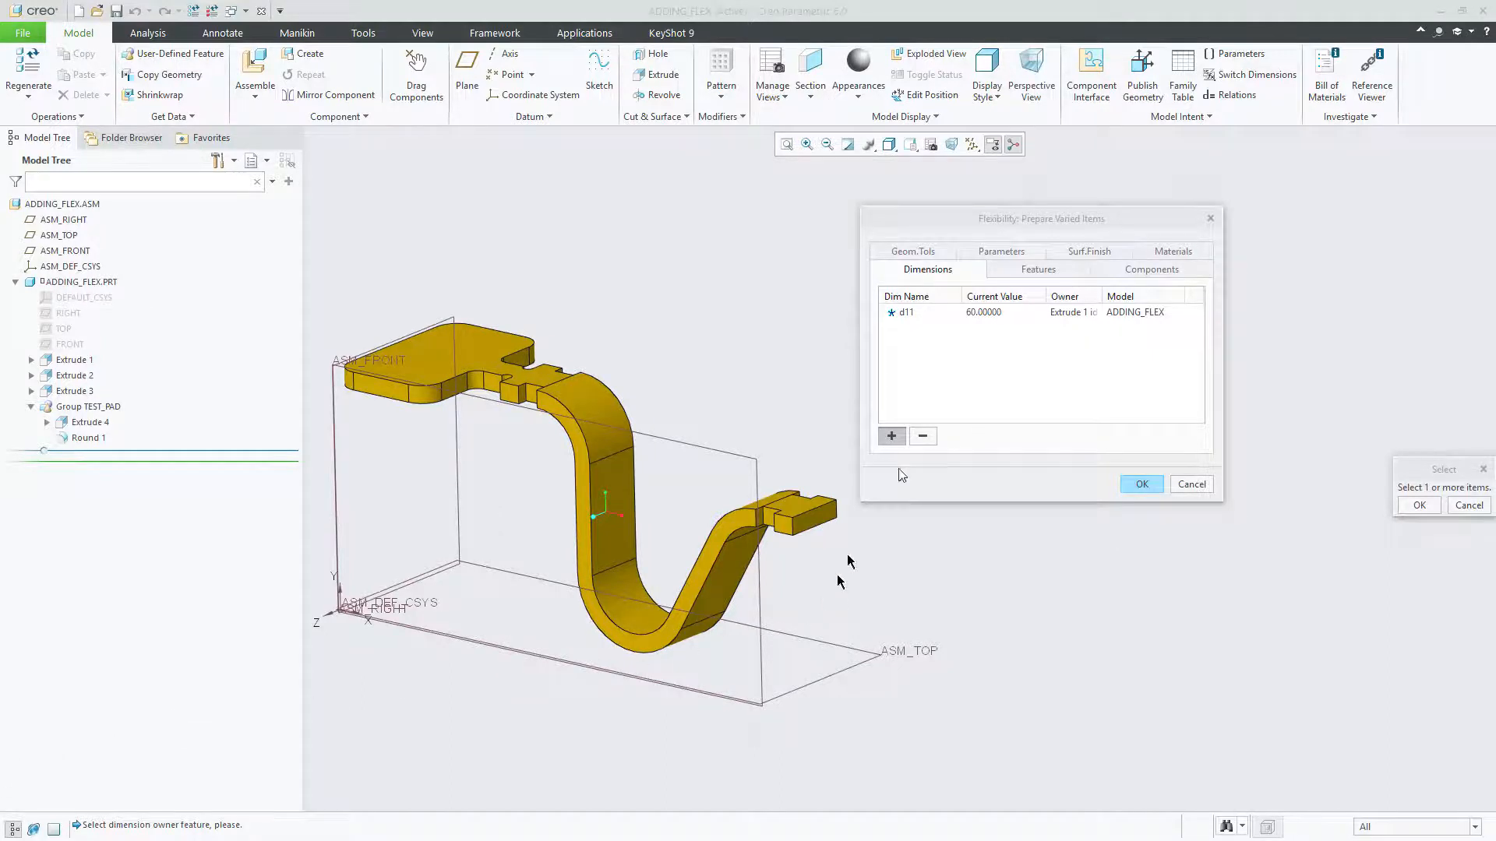
Step: Add the TEST_PAD group, containing Extrude 4 and Round 1, to the list of varied features
{"action": "left_click", "coordinate": [1039, 271]}
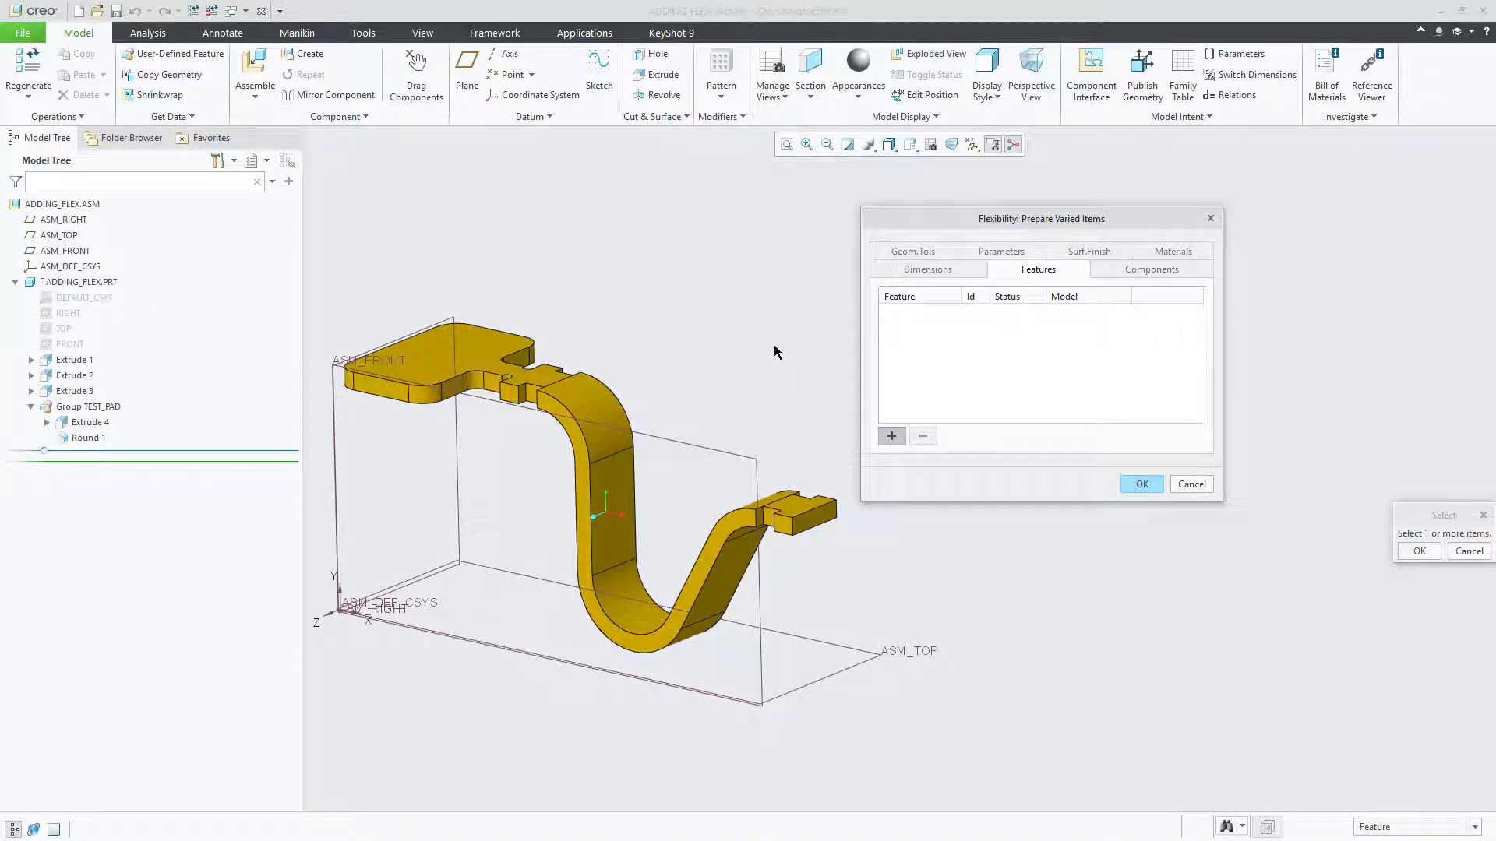
{"action": "middle_click_drag", "start_coordinate": [775, 349], "coordinate": [489, 349]}
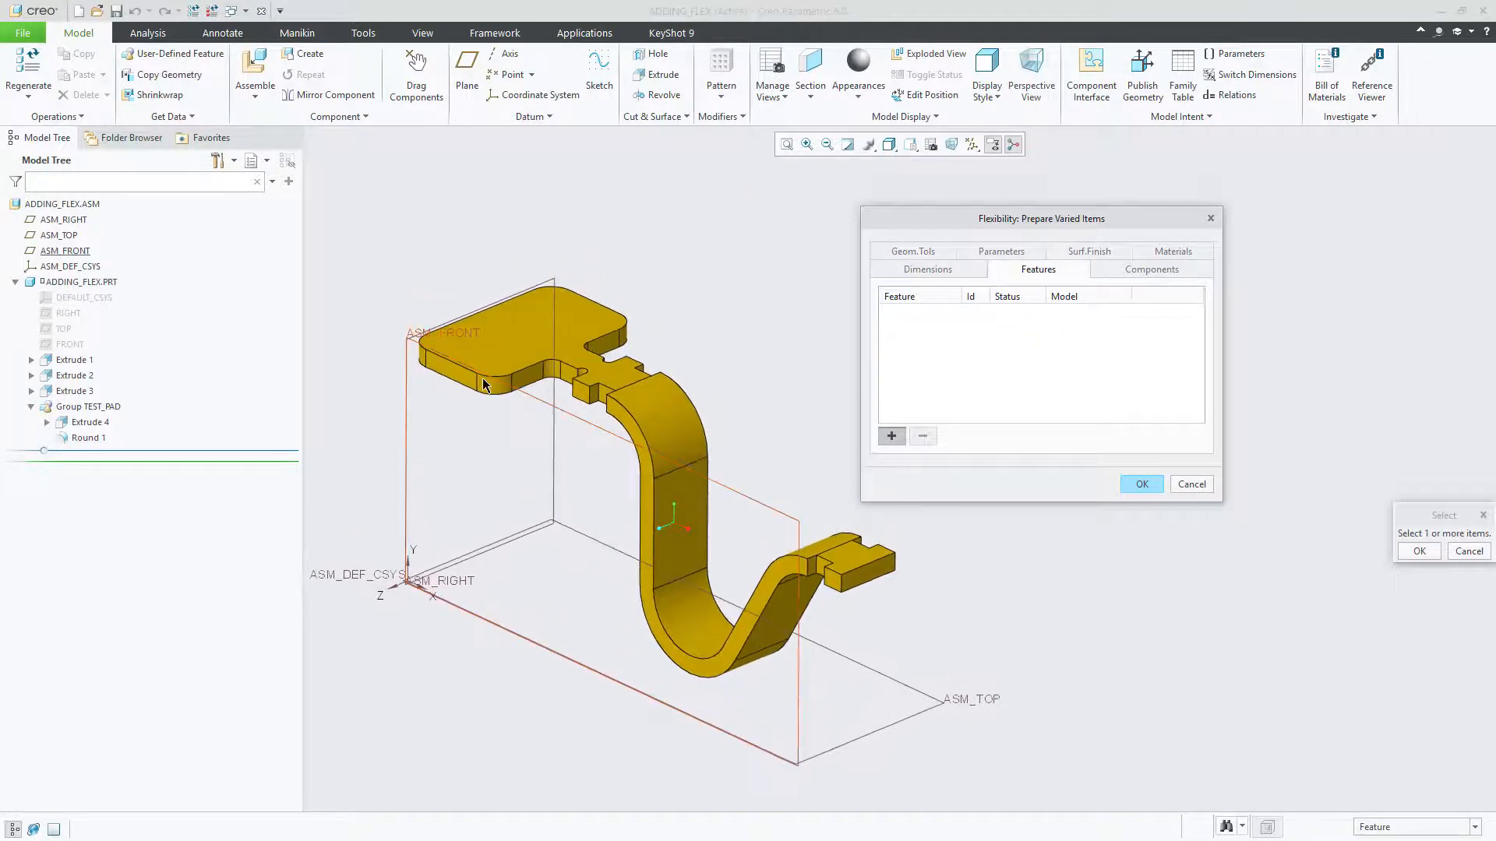
{"action": "left_click", "coordinate": [81, 409]}
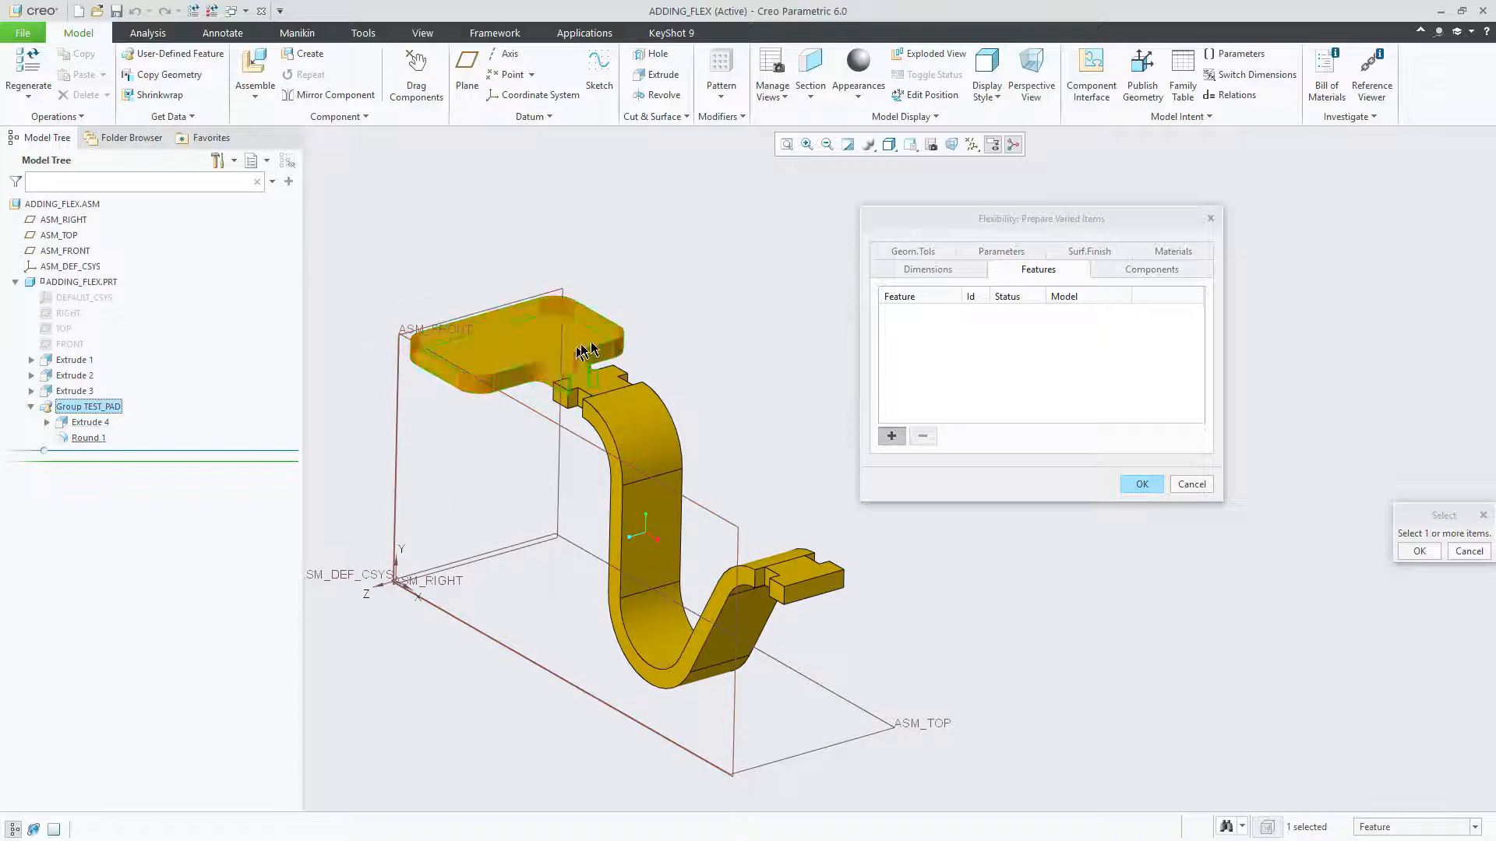
{"action": "left_click", "coordinate": [31, 408]}
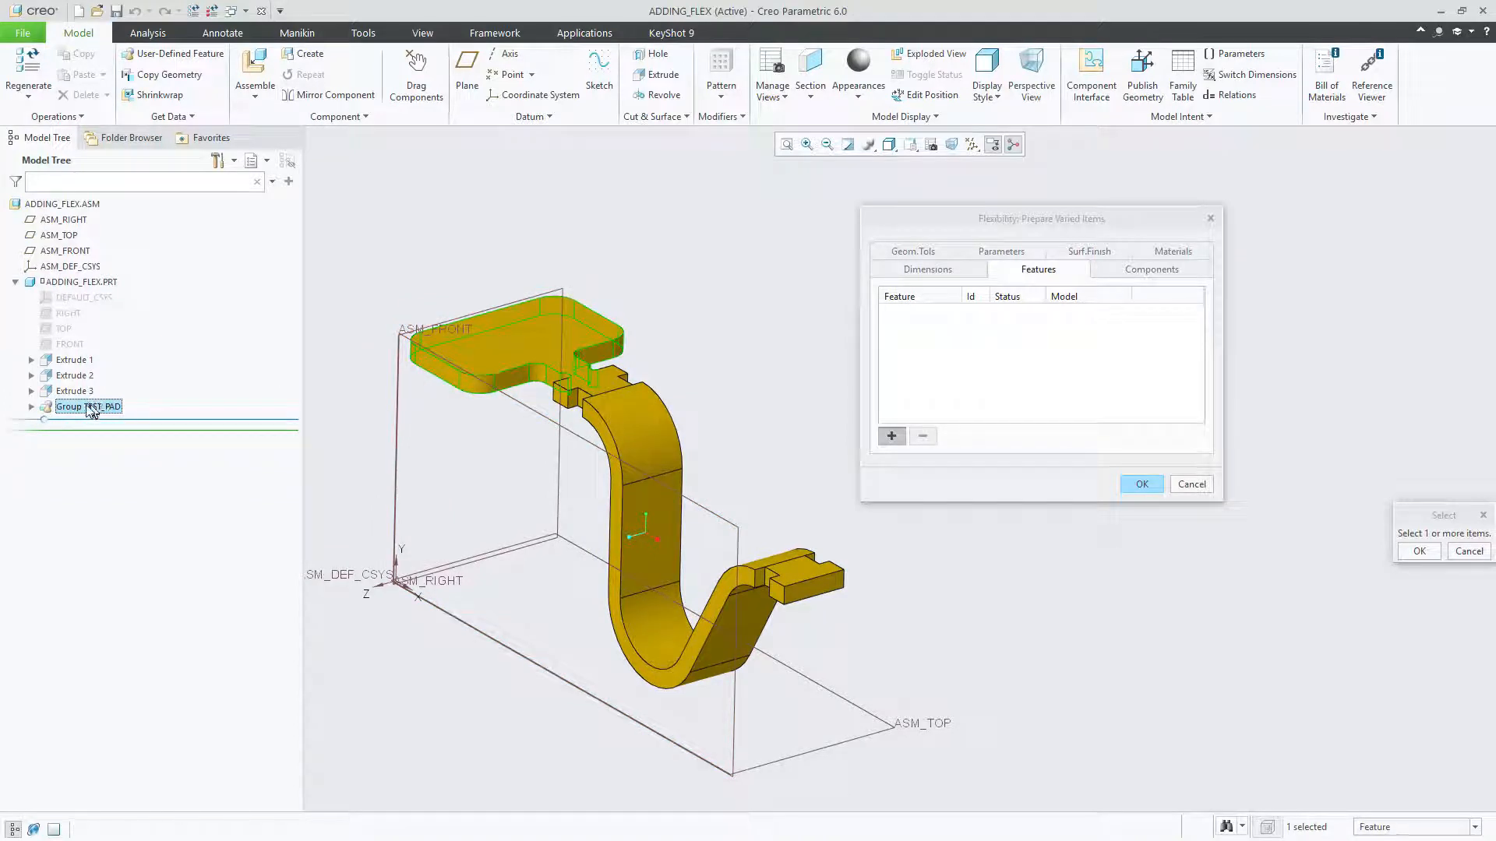
{"action": "left_click", "coordinate": [32, 406]}
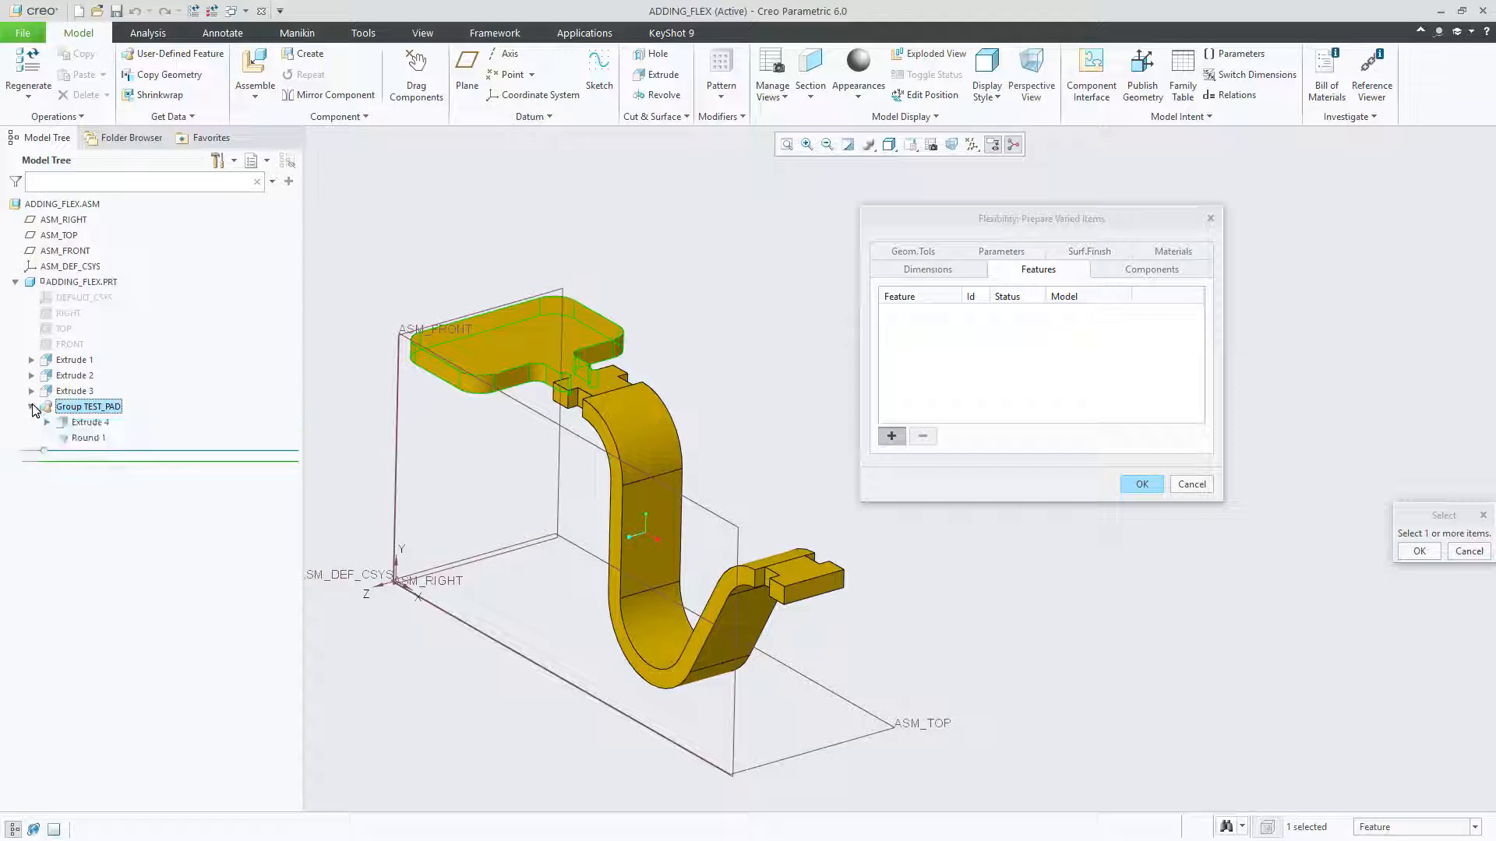
{"action": "left_click", "coordinate": [89, 423]}
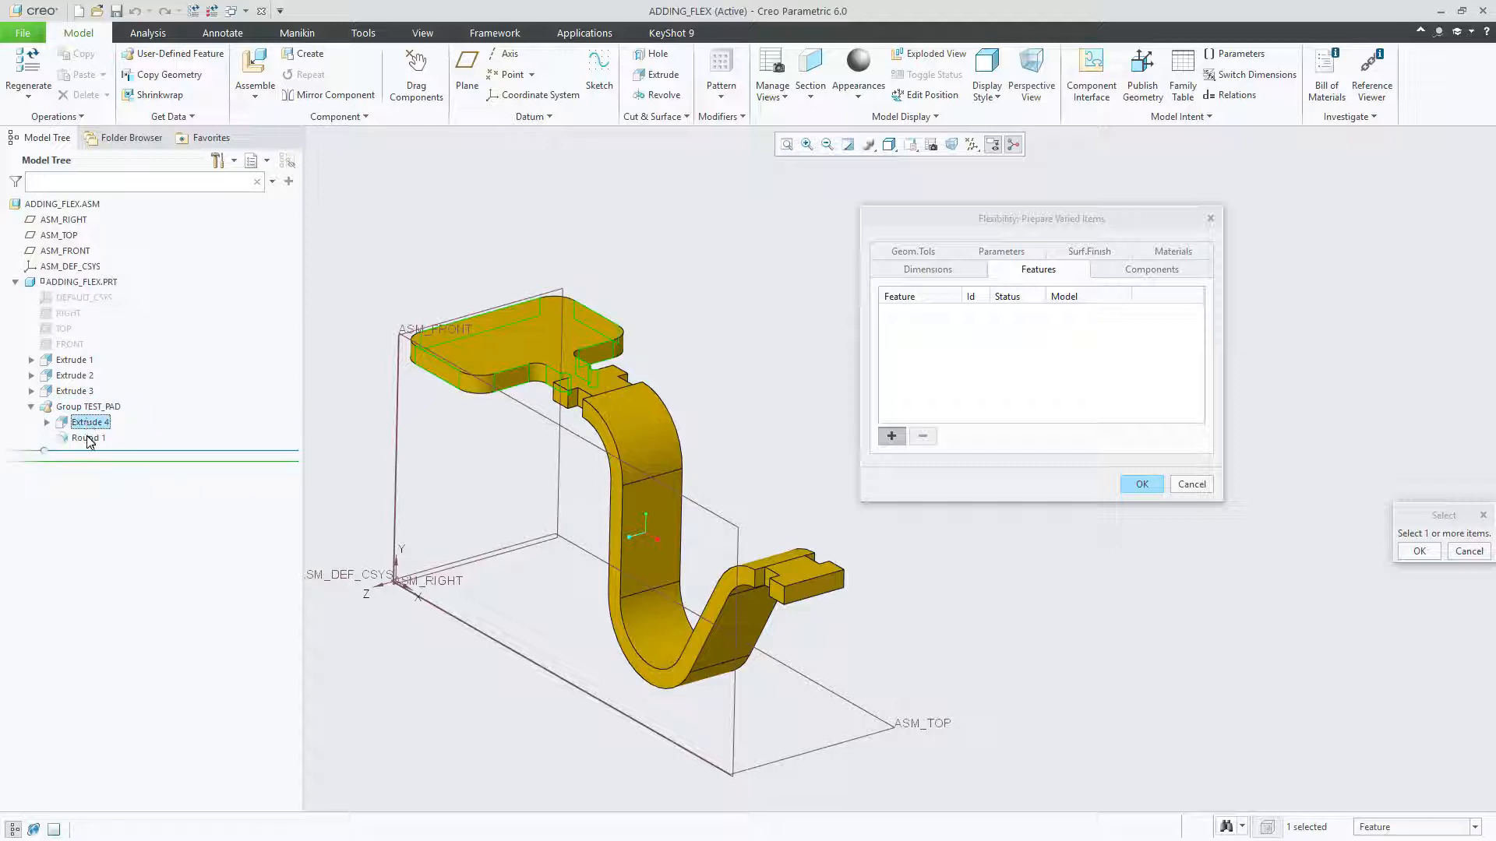
{"action": "left_click", "coordinate": [88, 438], "text": "ctrl"}
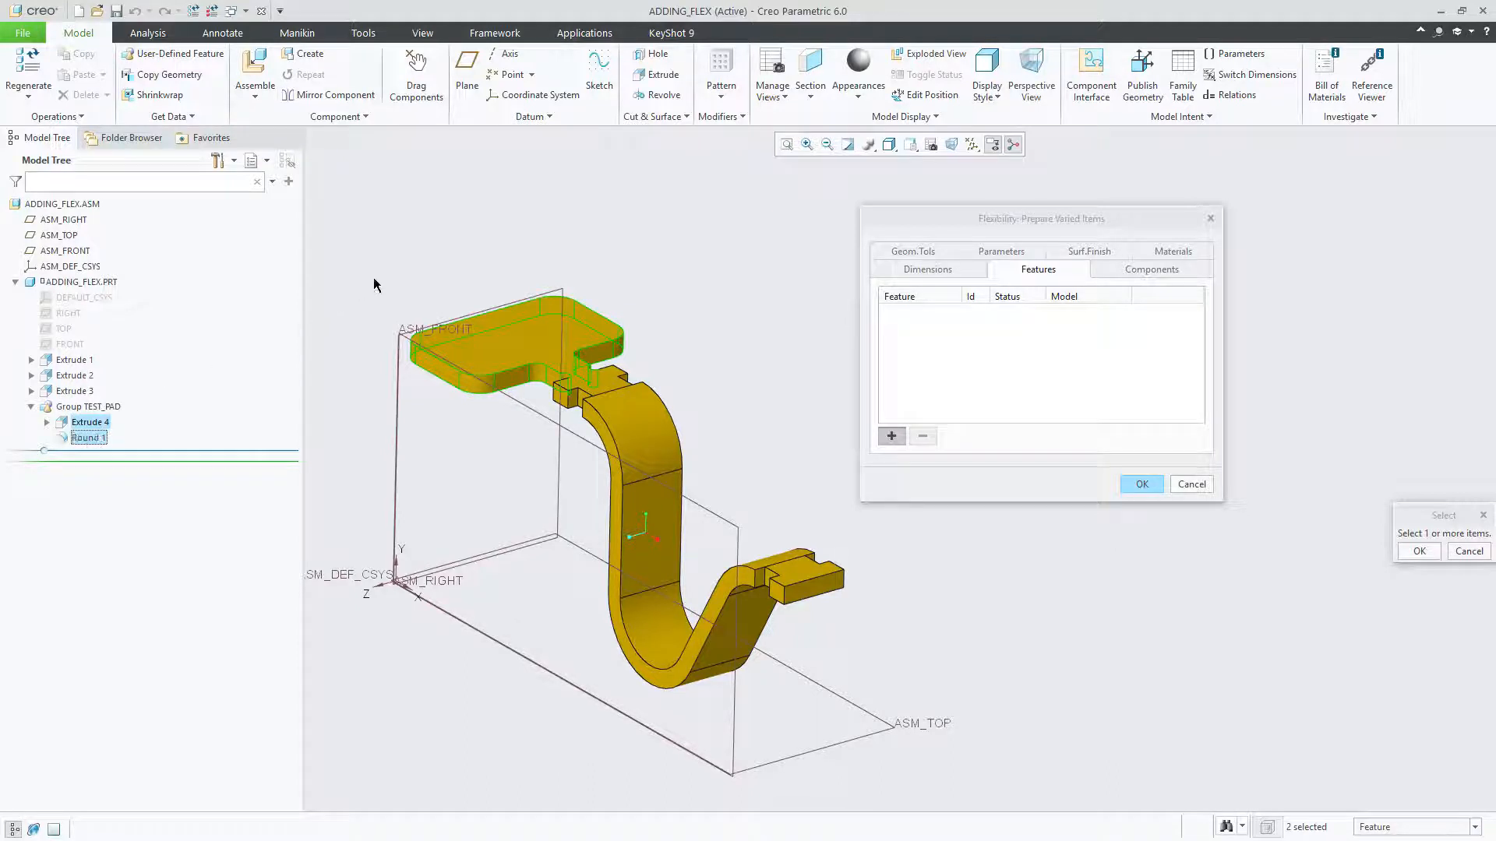
{"action": "left_click", "coordinate": [74, 411]}
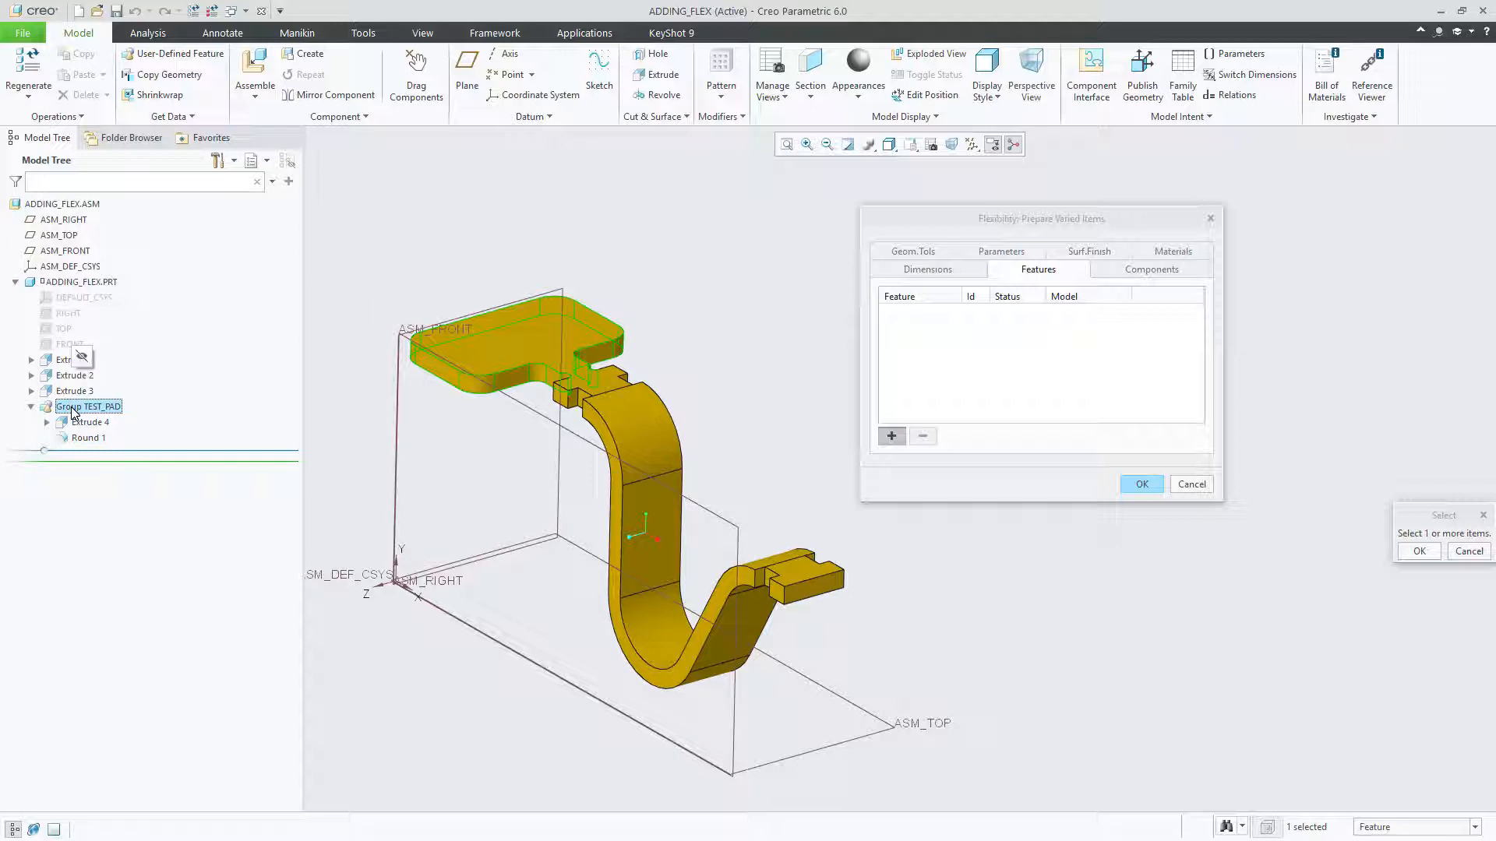
{"action": "left_click", "coordinate": [892, 439]}
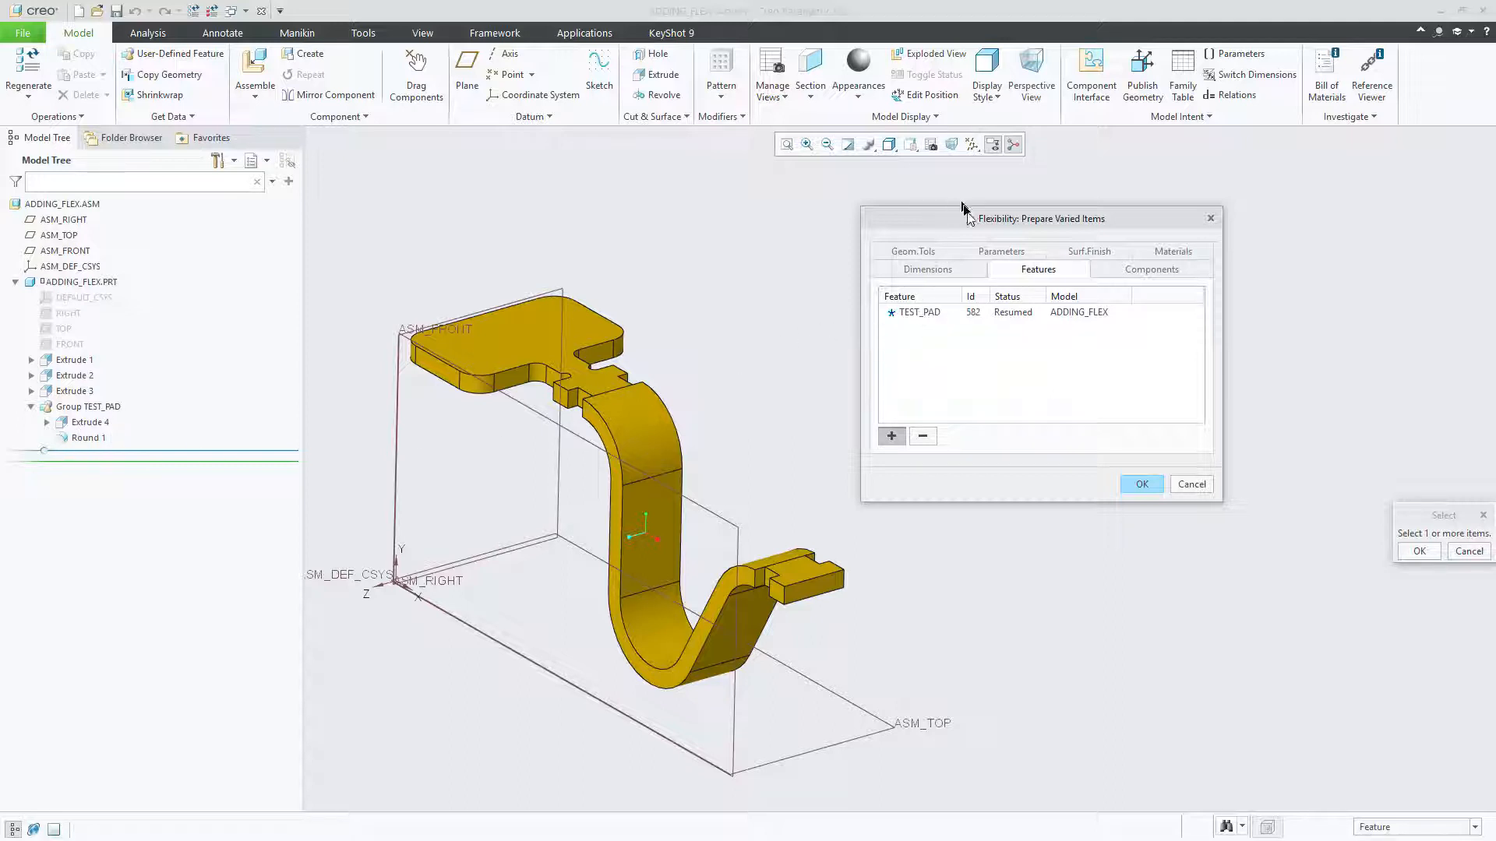
{"action": "mouse_move", "coordinate": [968, 224]}
{"action": "left_mouse_down"}
{"action": "mouse_move", "coordinate": [1020, 227]}
{"action": "mouse_move", "coordinate": [969, 249]}
{"action": "mouse_move", "coordinate": [956, 213]}
{"action": "mouse_move", "coordinate": [943, 215]}
{"action": "mouse_move", "coordinate": [956, 224]}
{"action": "left_mouse_up"}
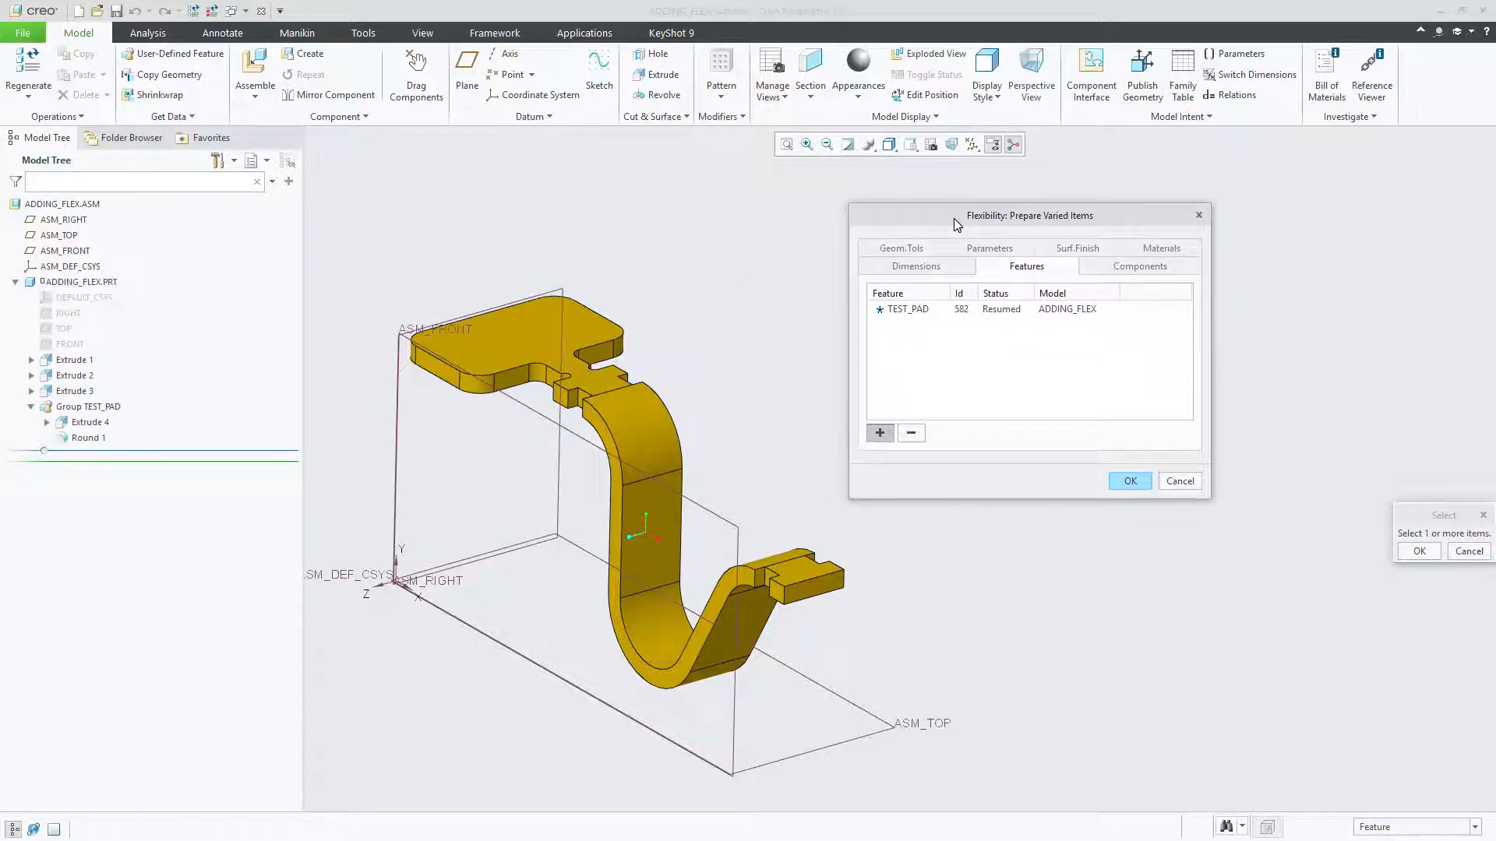
Step: Review the varied feature and dimension entries and accept the flexibility definition
{"action": "left_click", "coordinate": [1011, 309]}
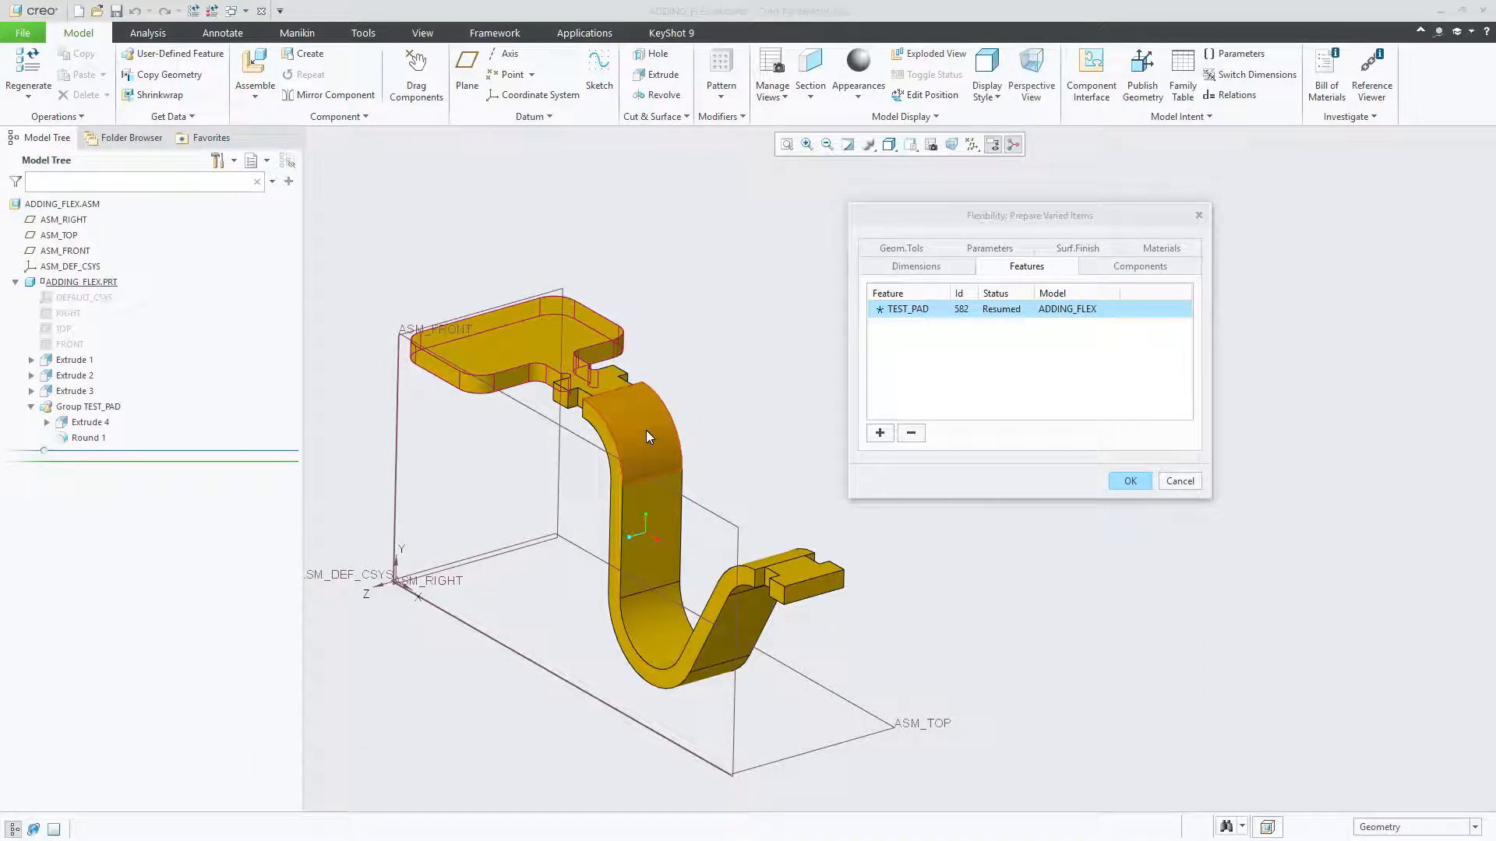
{"action": "left_click", "coordinate": [913, 268]}
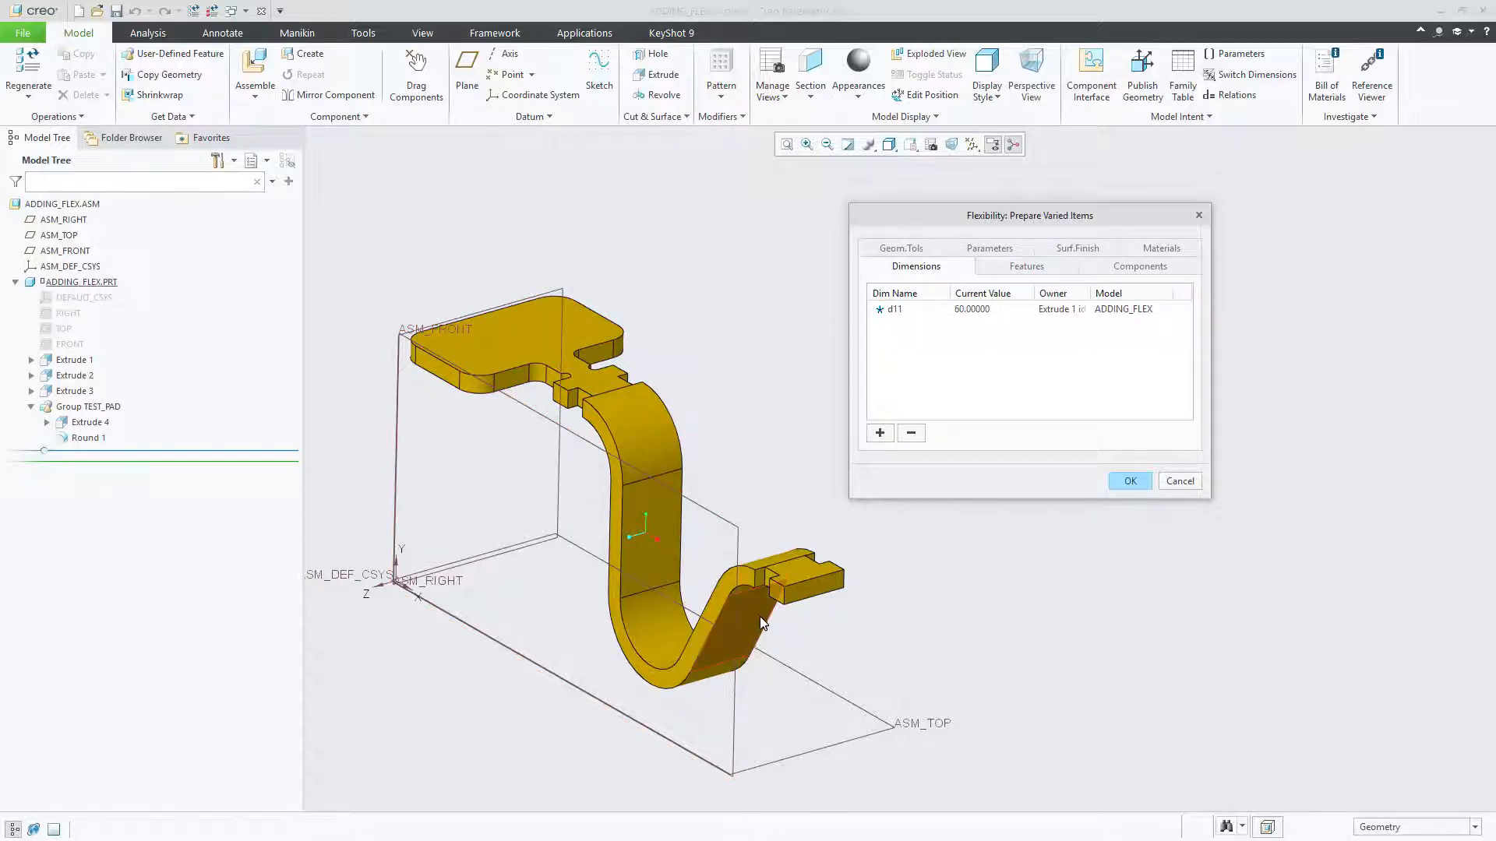
{"action": "left_click", "coordinate": [1033, 272]}
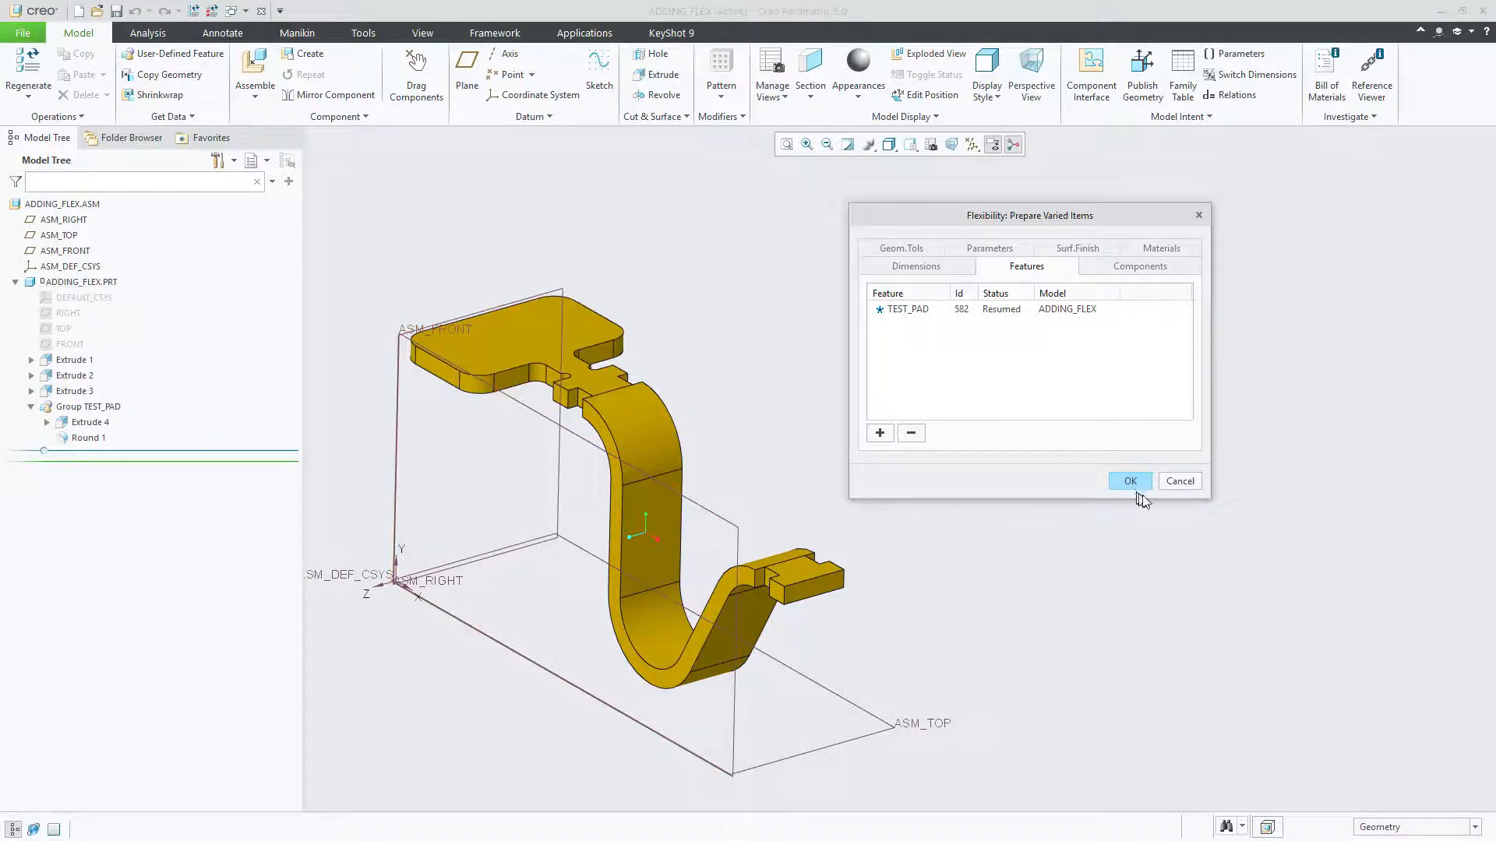
{"action": "left_click_drag", "start_coordinate": [1055, 222], "coordinate": [1031, 226]}
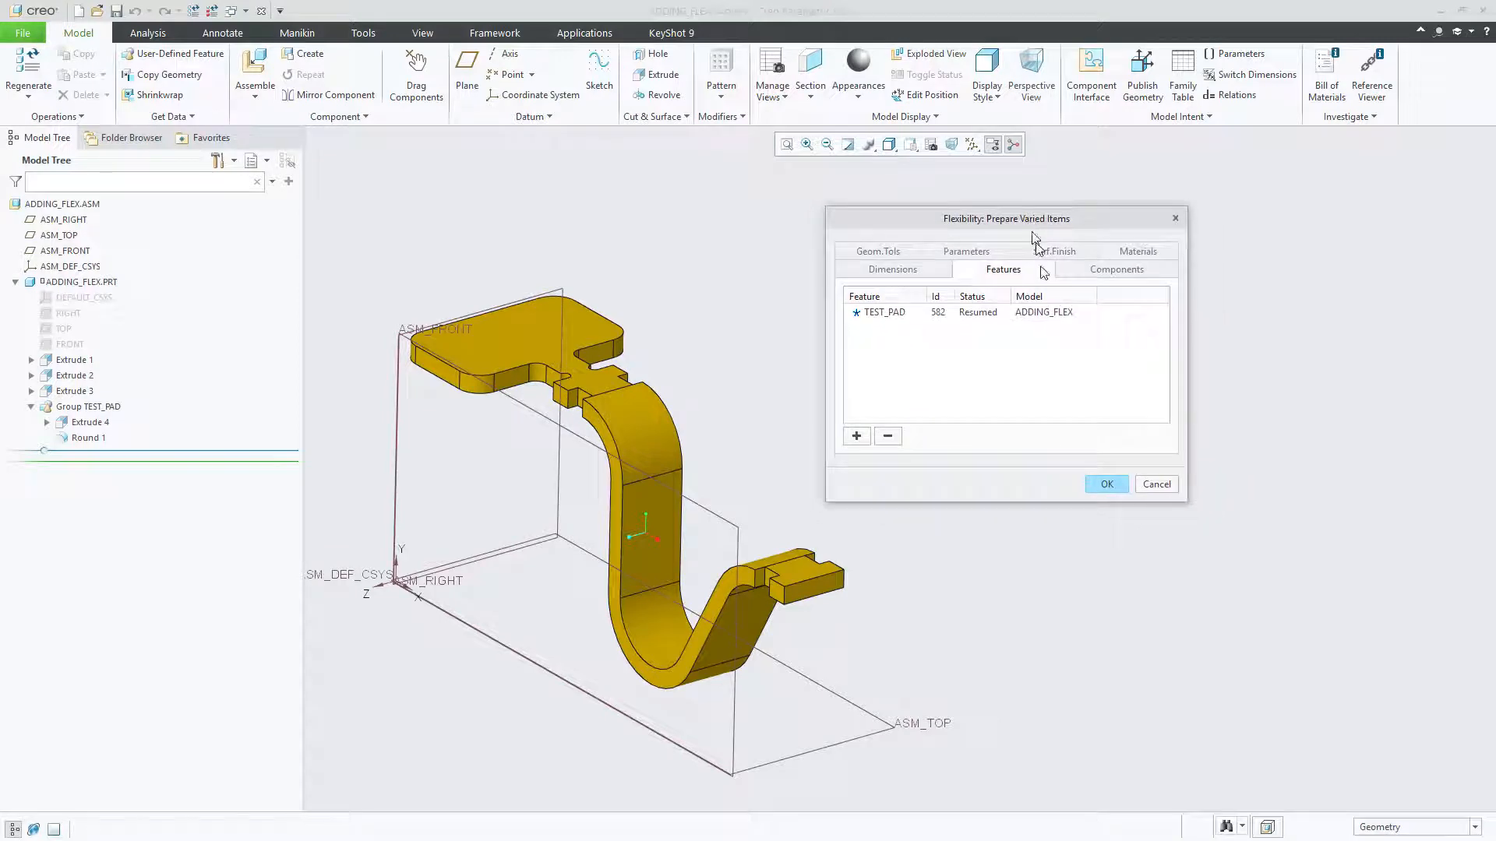
{"action": "left_click", "coordinate": [1106, 485]}
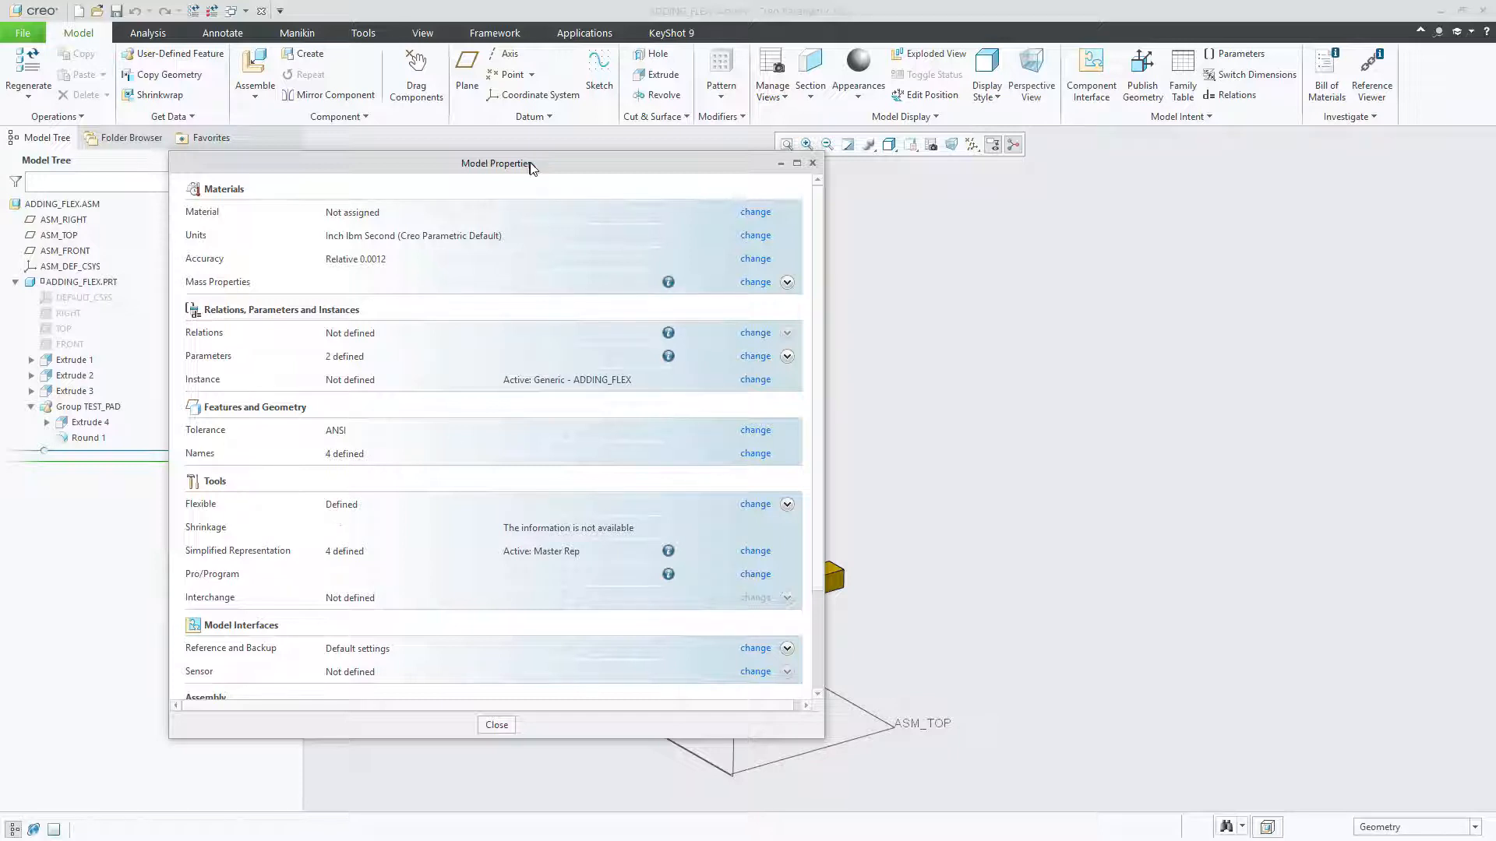
Step: Expand the Flexible details in the model properties to check the defined varied items, and close the properties
{"action": "left_click_drag", "start_coordinate": [528, 164], "coordinate": [539, 149]}
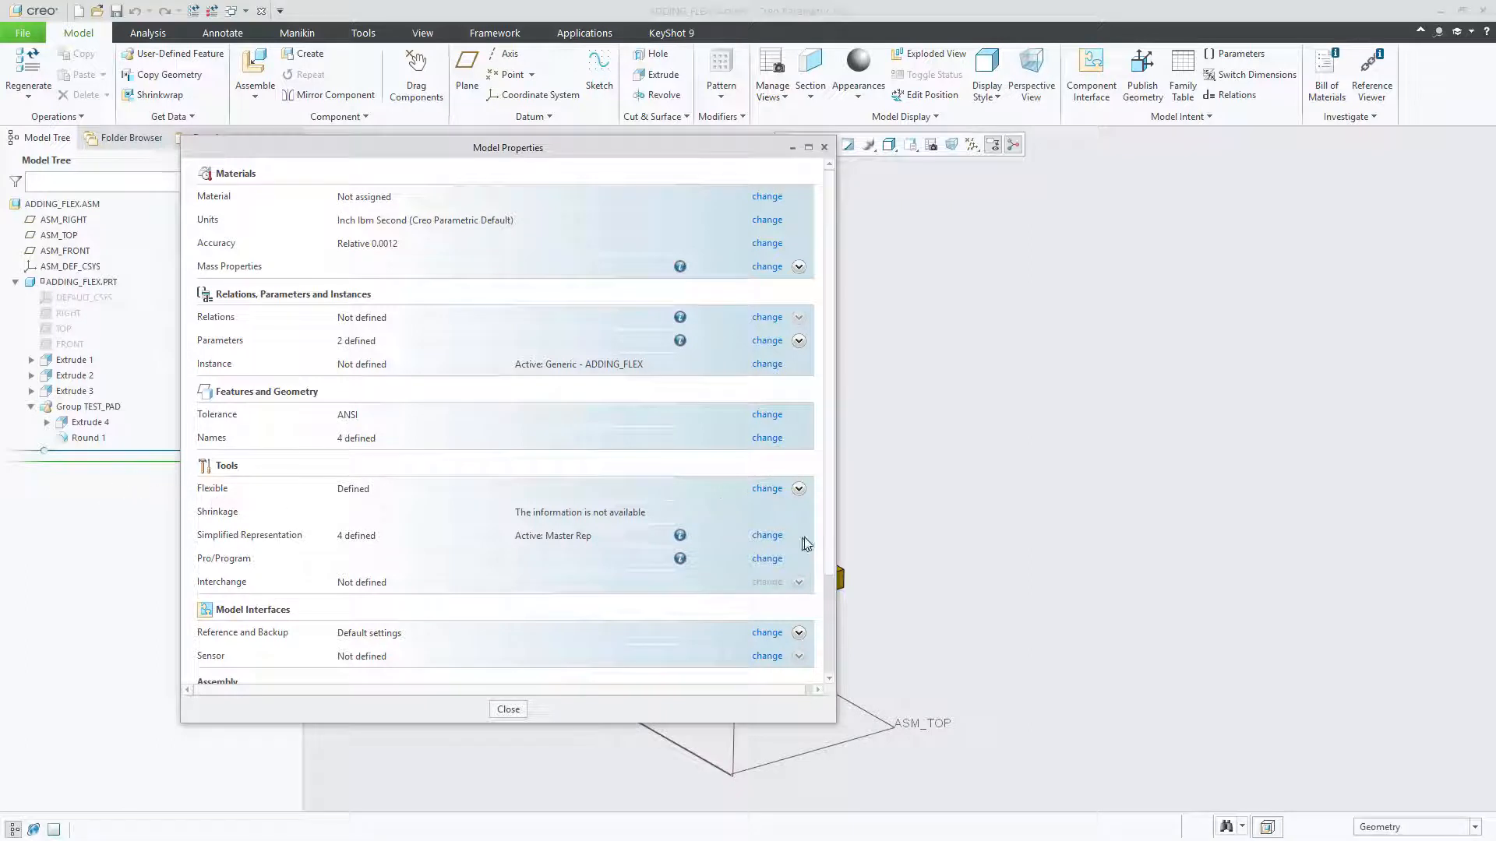
{"action": "left_click", "coordinate": [799, 489]}
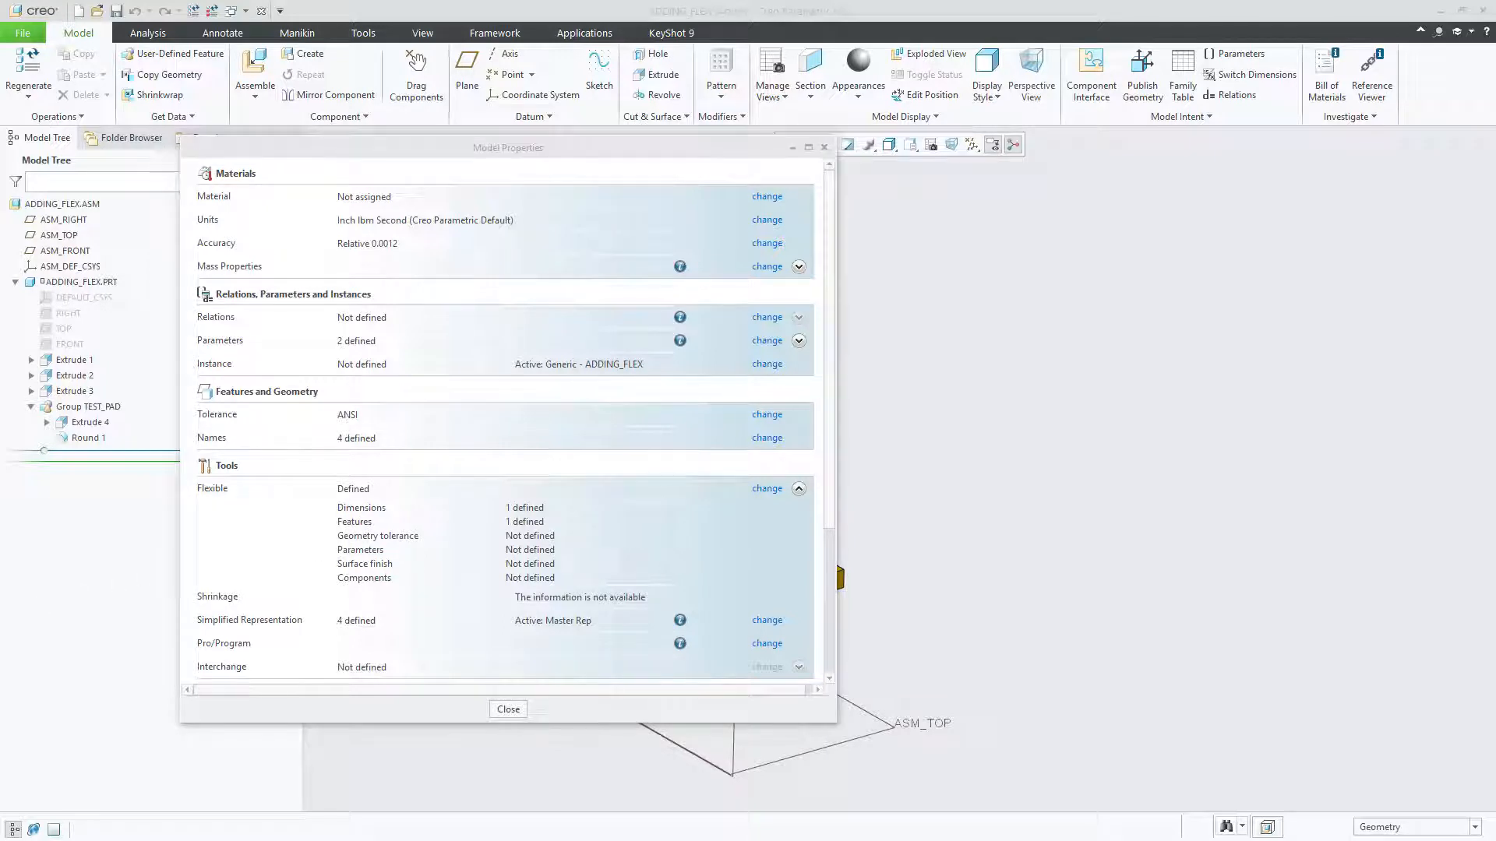
{"action": "left_click", "coordinate": [824, 148]}
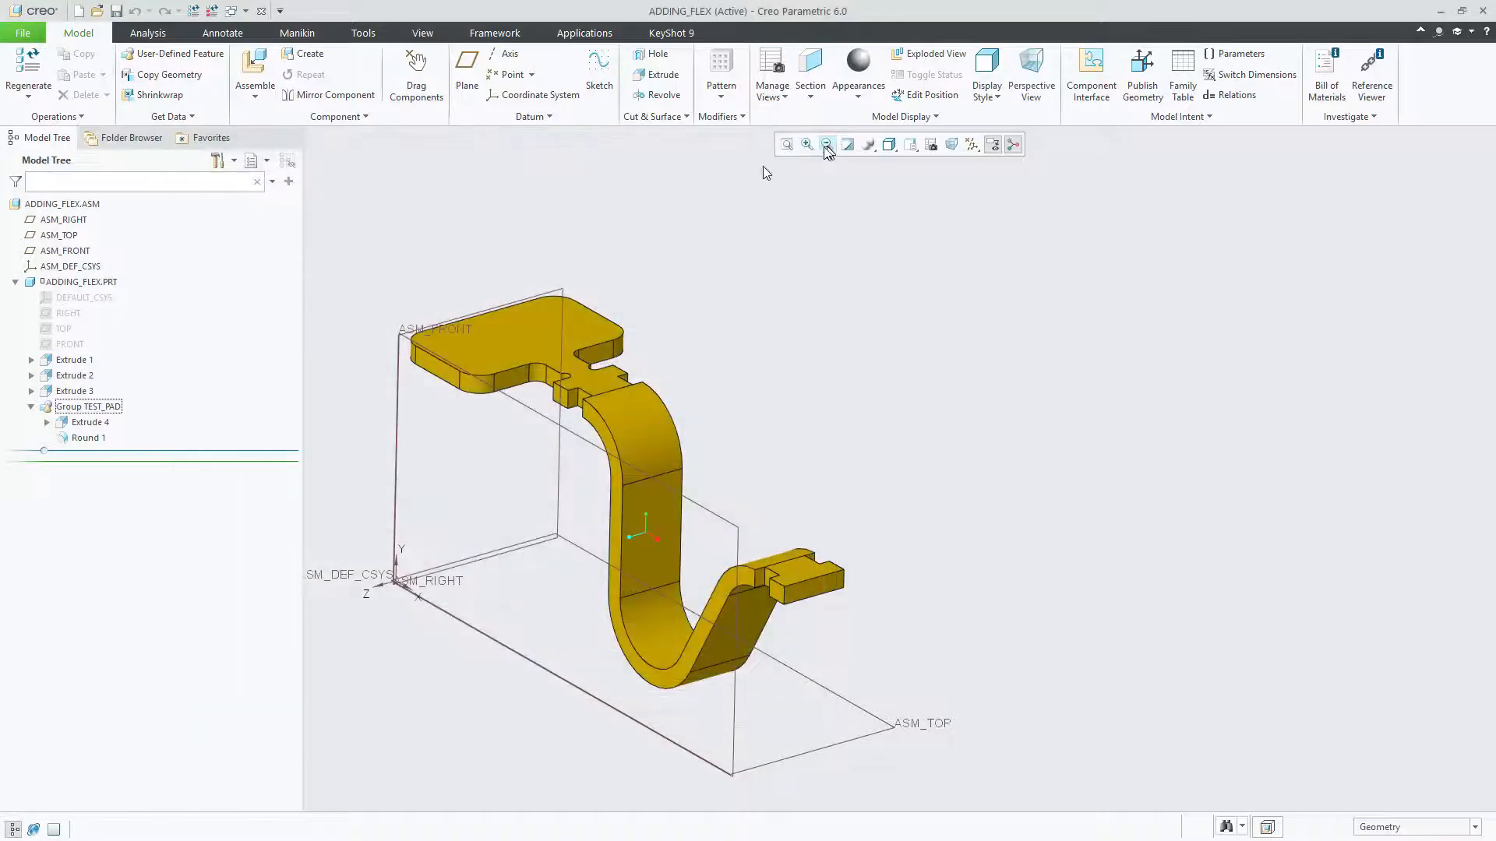
Step: Switch to the WK6 Advanced Assembles PDF in Foxit PhantomPDF and read the flexibility procedures, including Placing Flexible Components in an Assembly
{"action": "left_click_drag", "start_coordinate": [0, 101], "coordinate": [884, 80]}
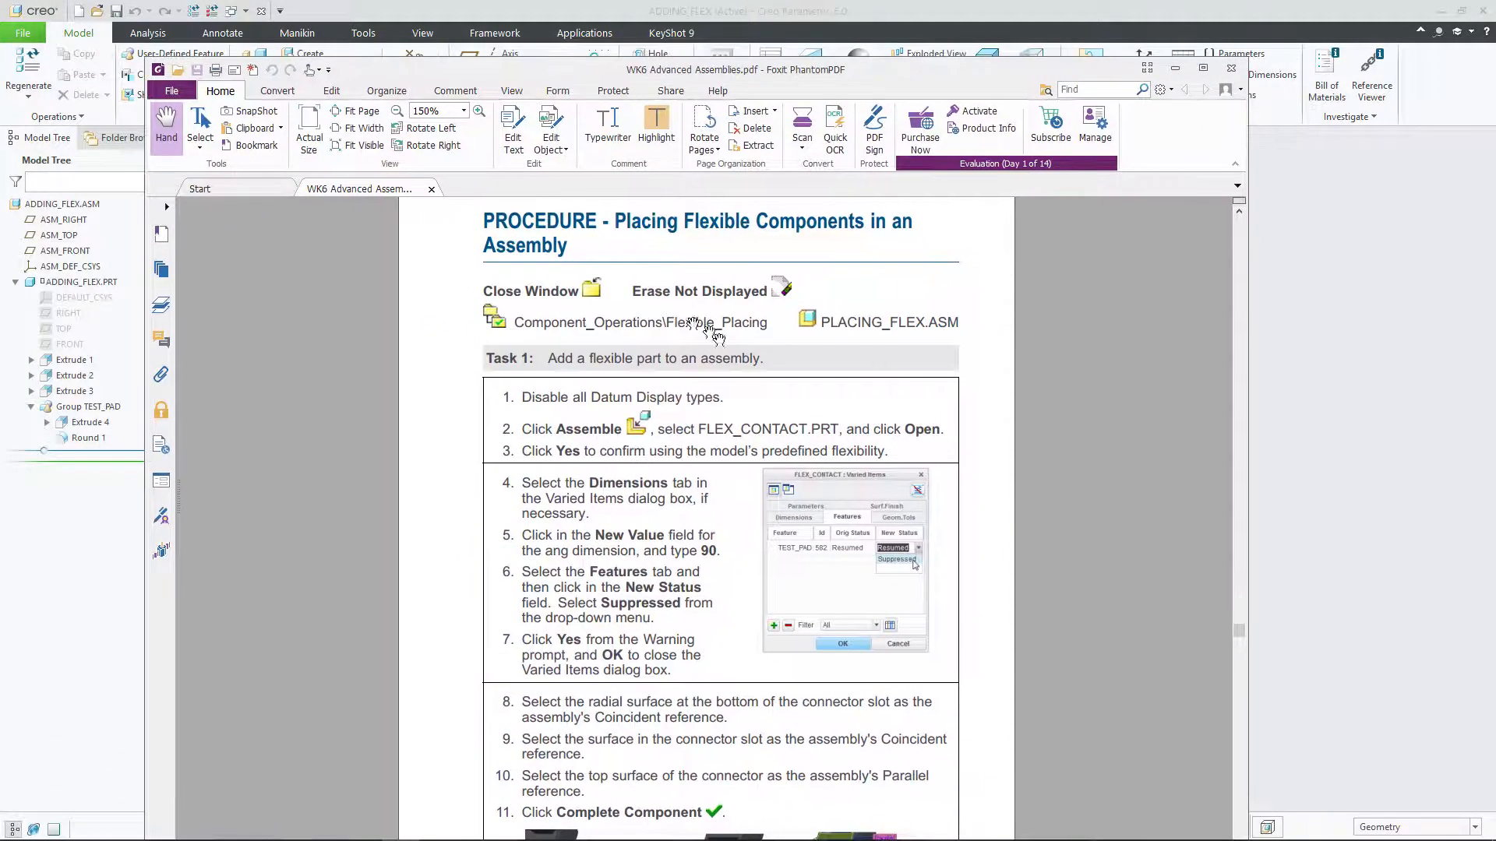
{"action": "scroll", "coordinate": [676, 456], "scroll_direction": "up", "scroll_amount": 7}
{"action": "scroll", "coordinate": [676, 455], "scroll_direction": "up", "scroll_amount": 4}
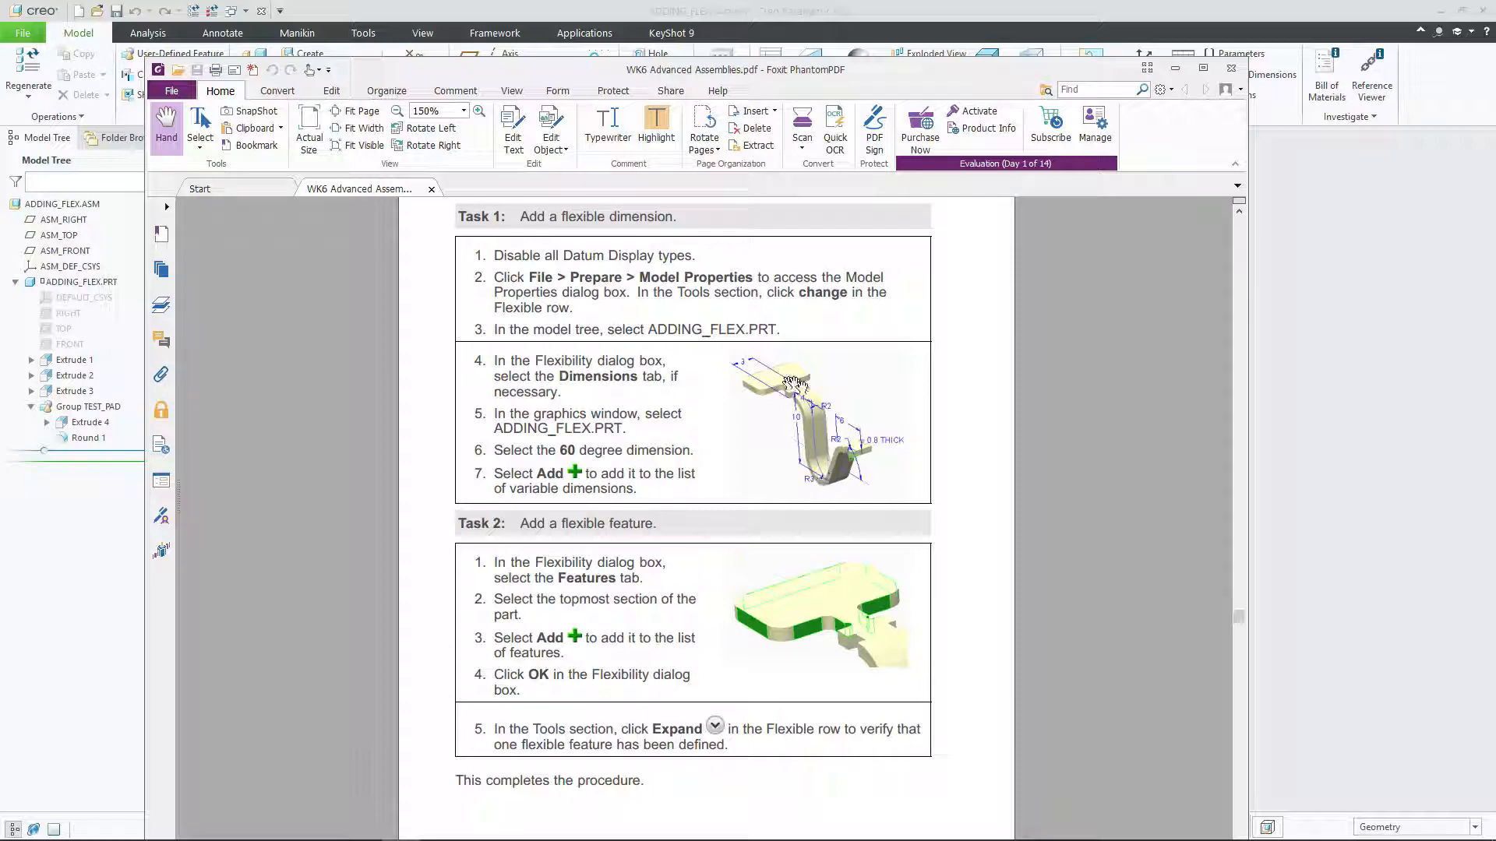
{"action": "scroll", "coordinate": [809, 471], "scroll_direction": "down", "scroll_amount": 10}
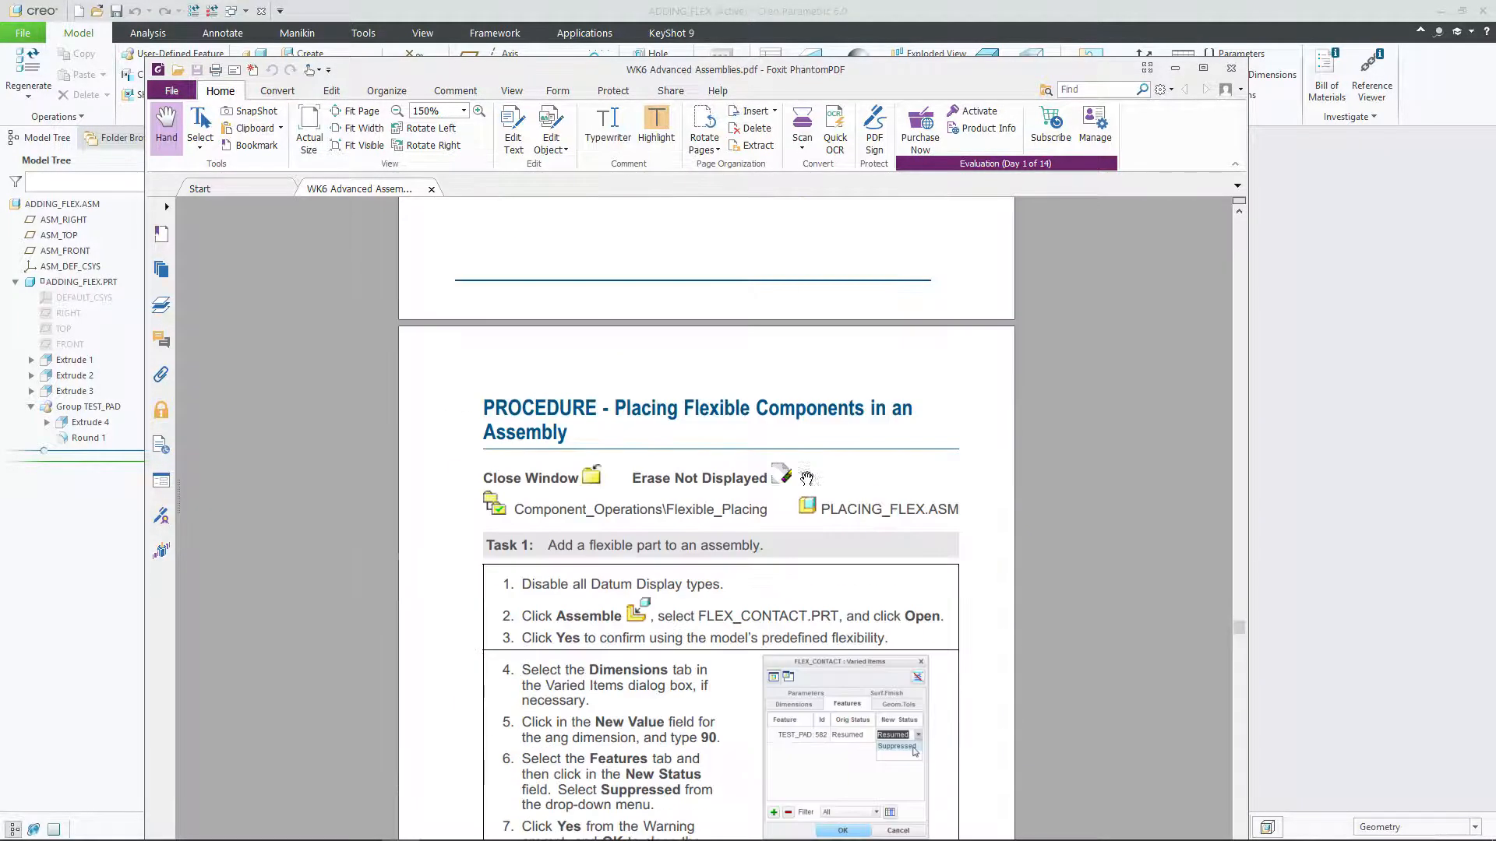
{"action": "scroll", "coordinate": [807, 479], "scroll_direction": "down", "scroll_amount": 4}
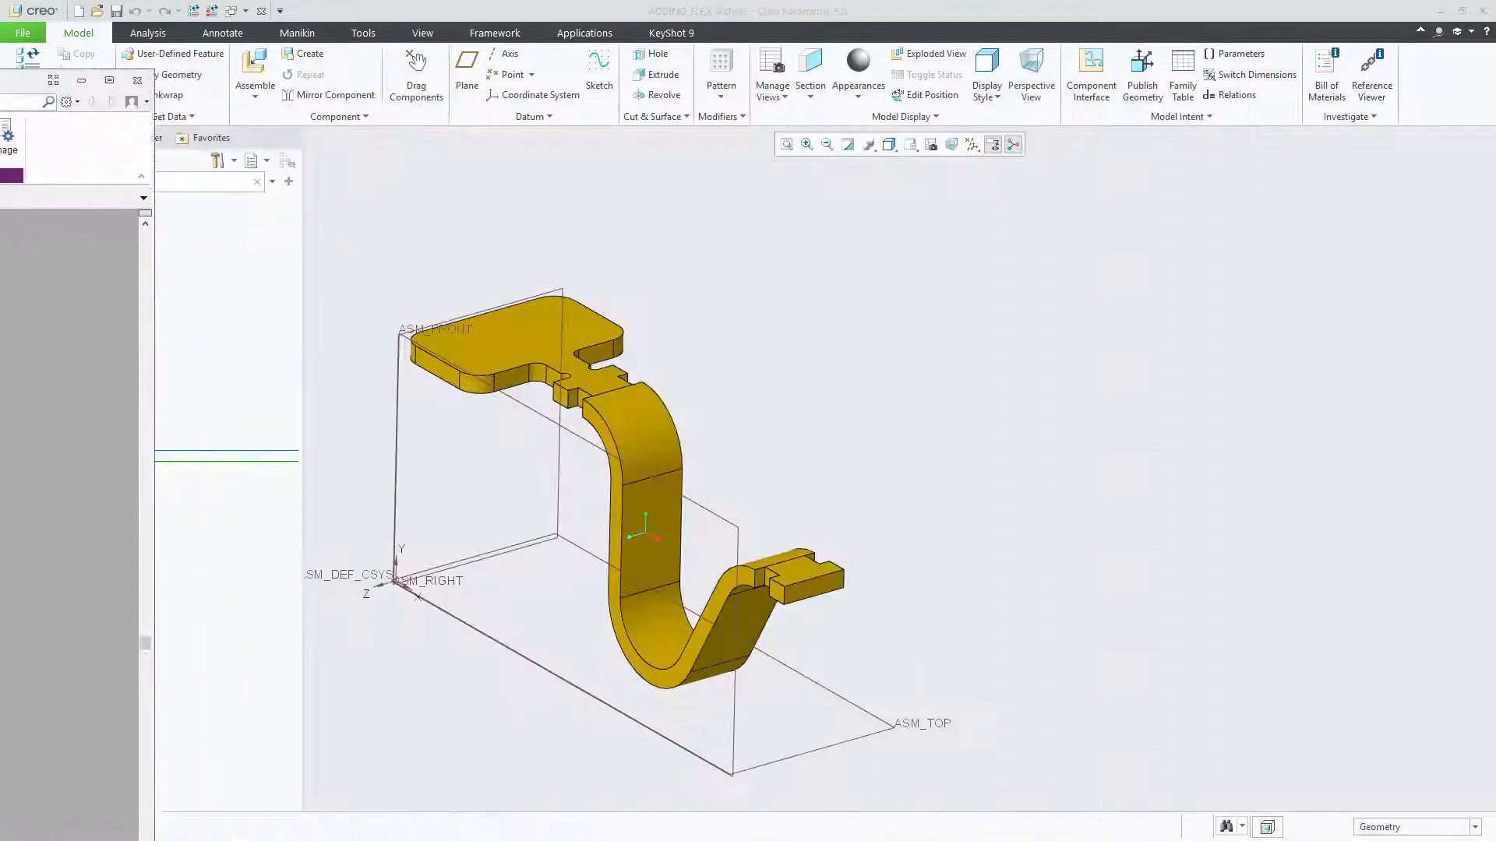
Step: Close the ADDING_FLEX assembly window in Creo and erase the models that are not displayed from the session
{"action": "left_click", "coordinate": [264, 13]}
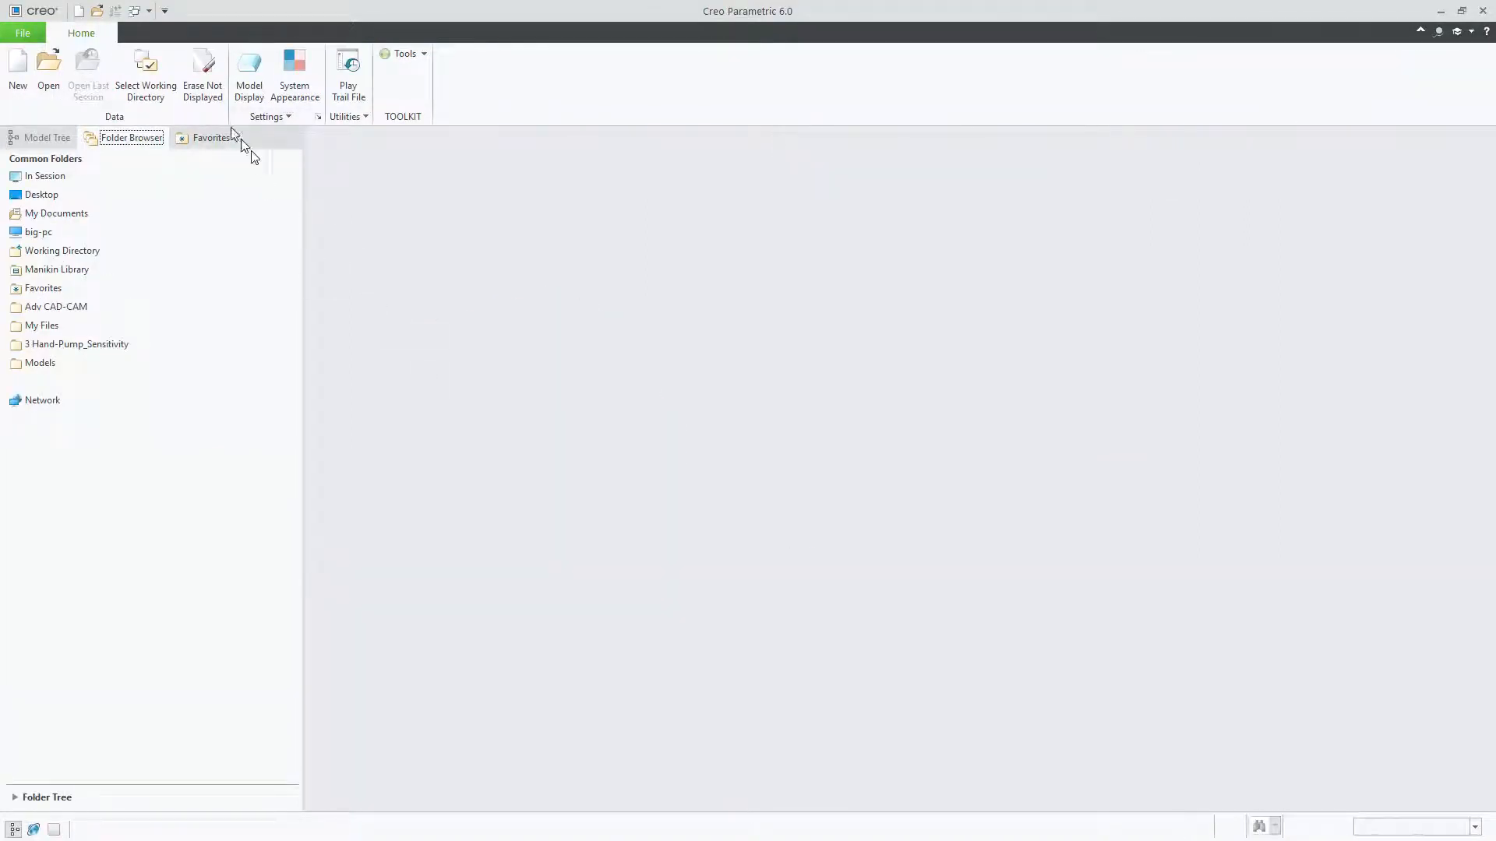
{"action": "left_click", "coordinate": [213, 90]}
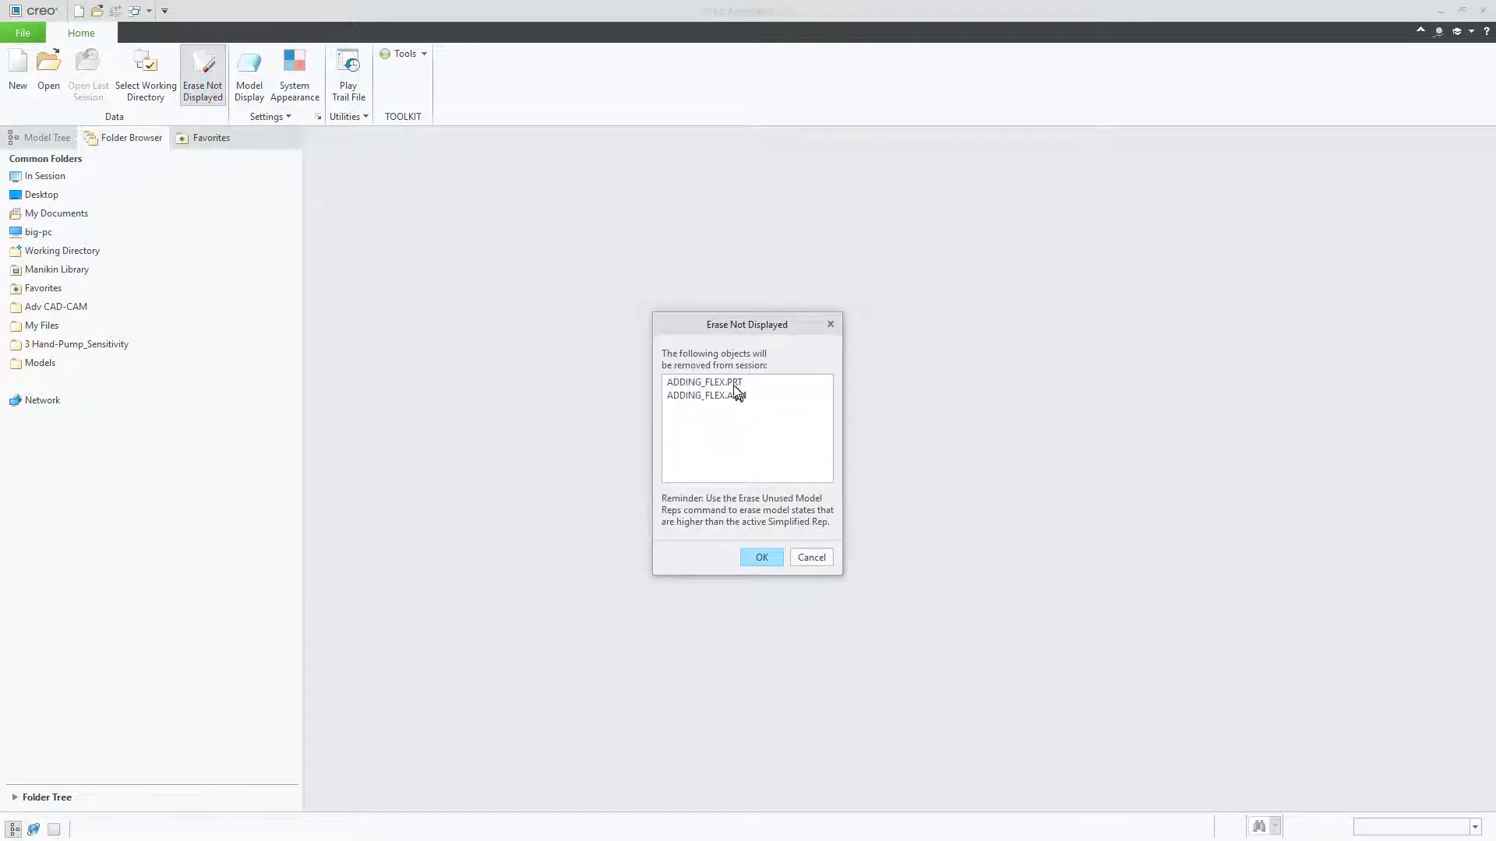
{"action": "left_click", "coordinate": [761, 556]}
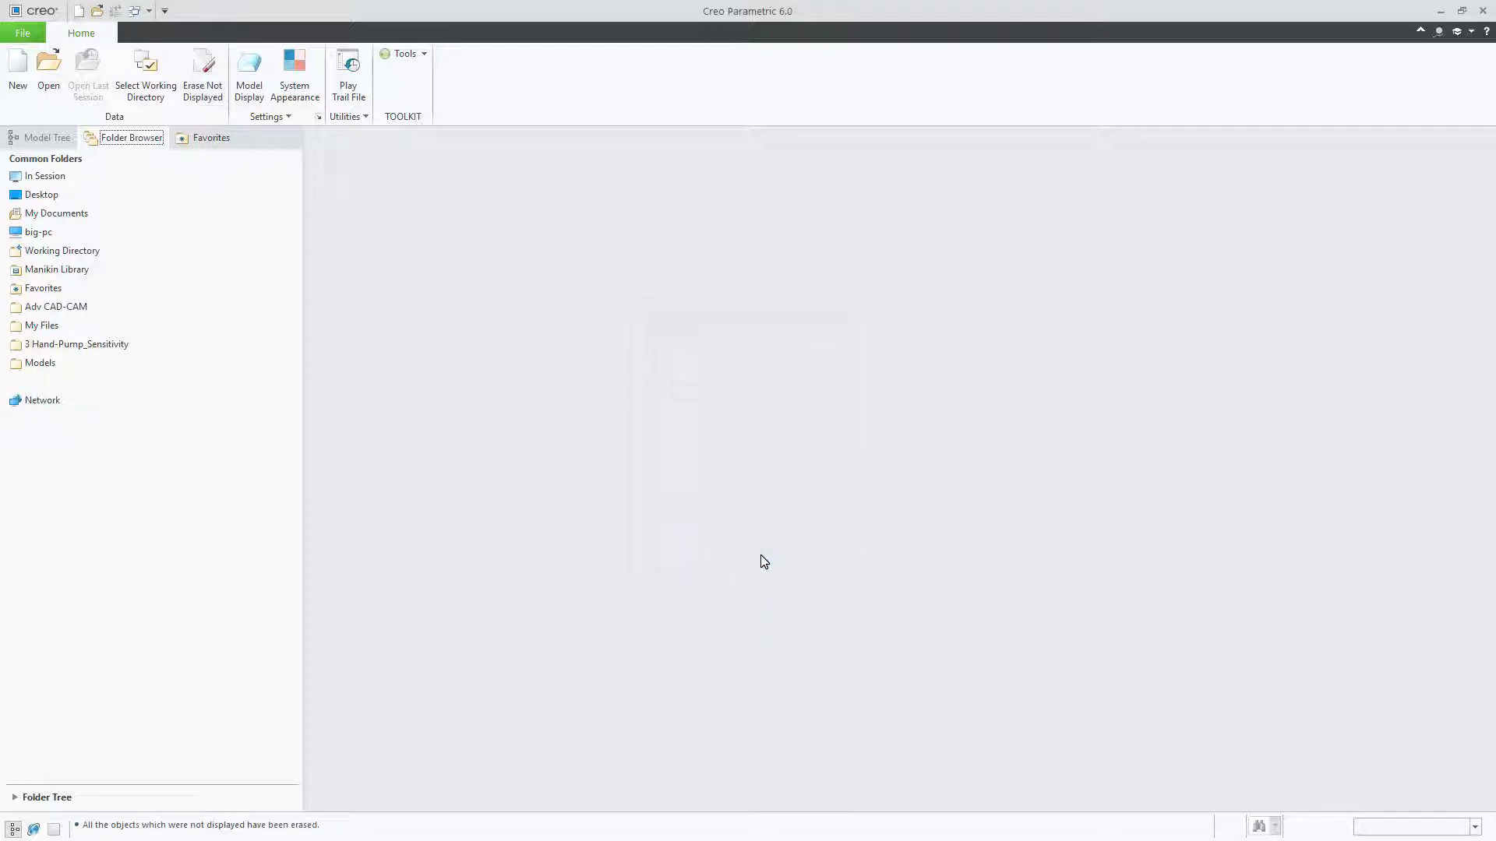
Step: Set the working directory to the Flexible_Placing folder under Assembly, checking the exercise PDF for the folder name
{"action": "left_click", "coordinate": [154, 68]}
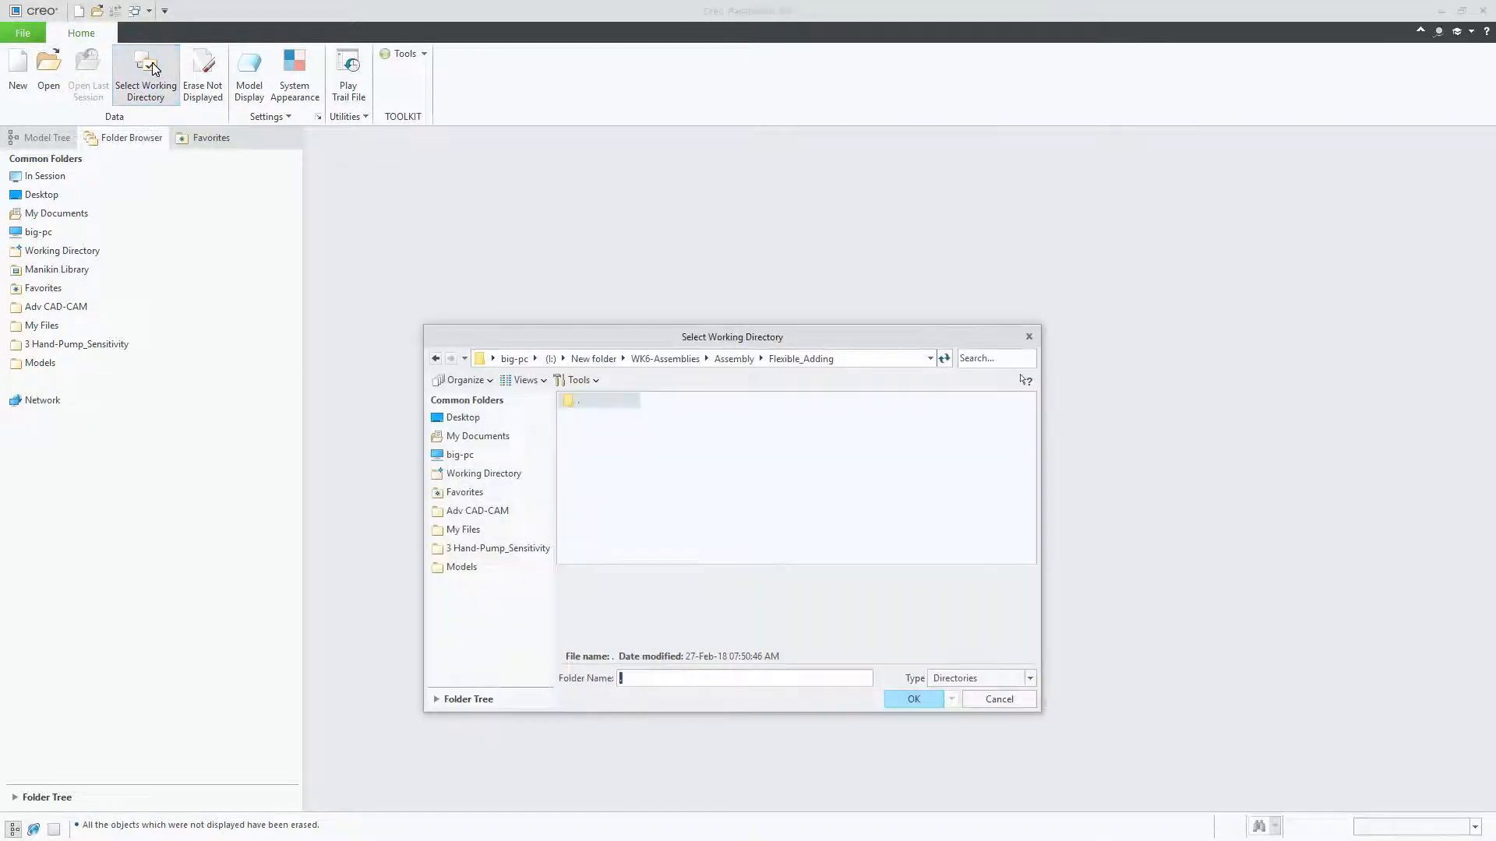
{"action": "left_click_drag", "start_coordinate": [0, 115], "coordinate": [792, 200]}
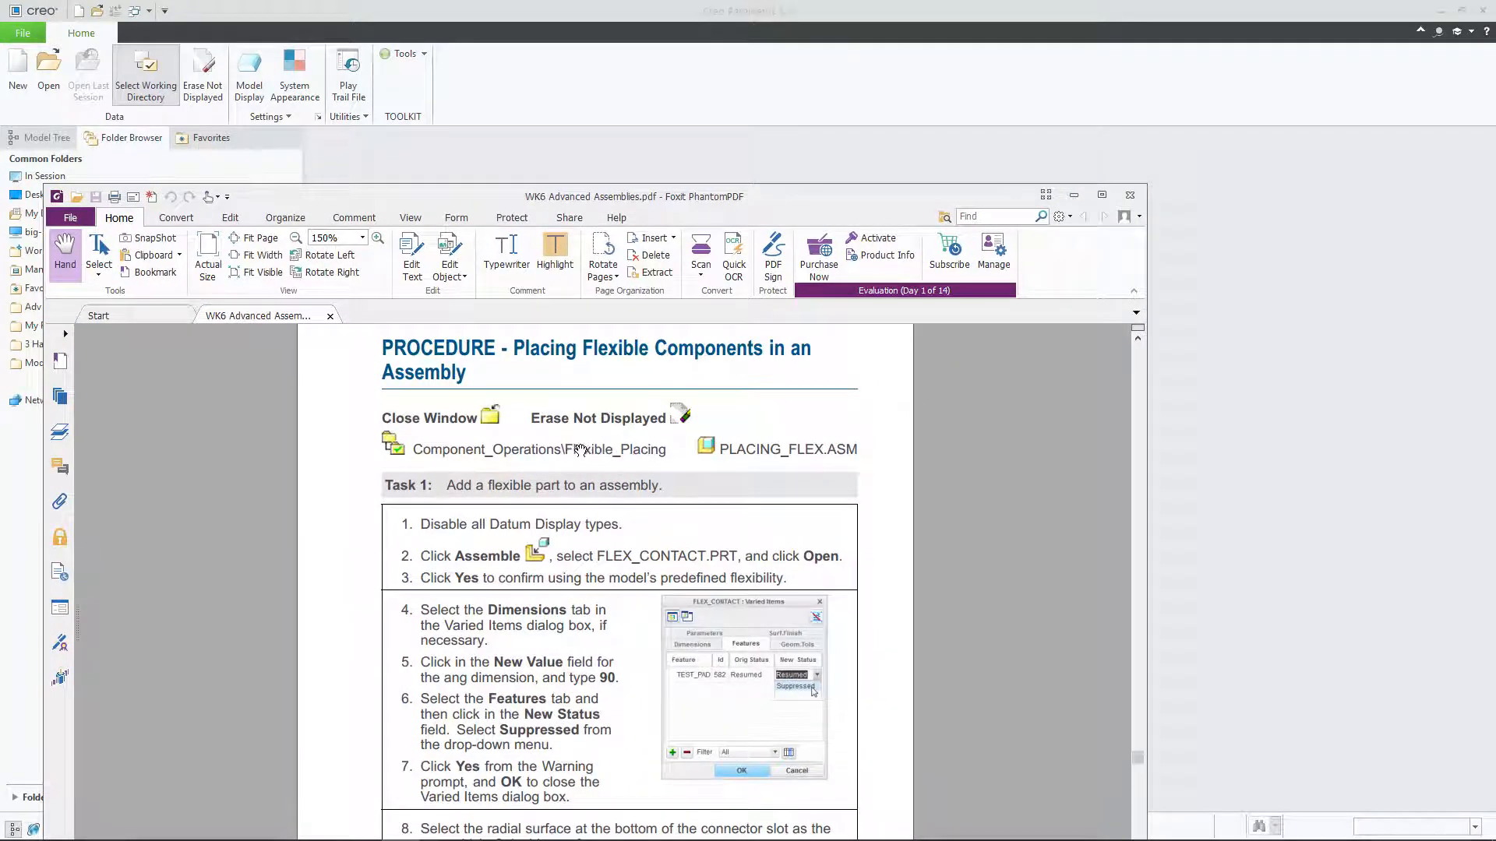
{"action": "left_click_drag", "start_coordinate": [686, 196], "coordinate": [0, 199]}
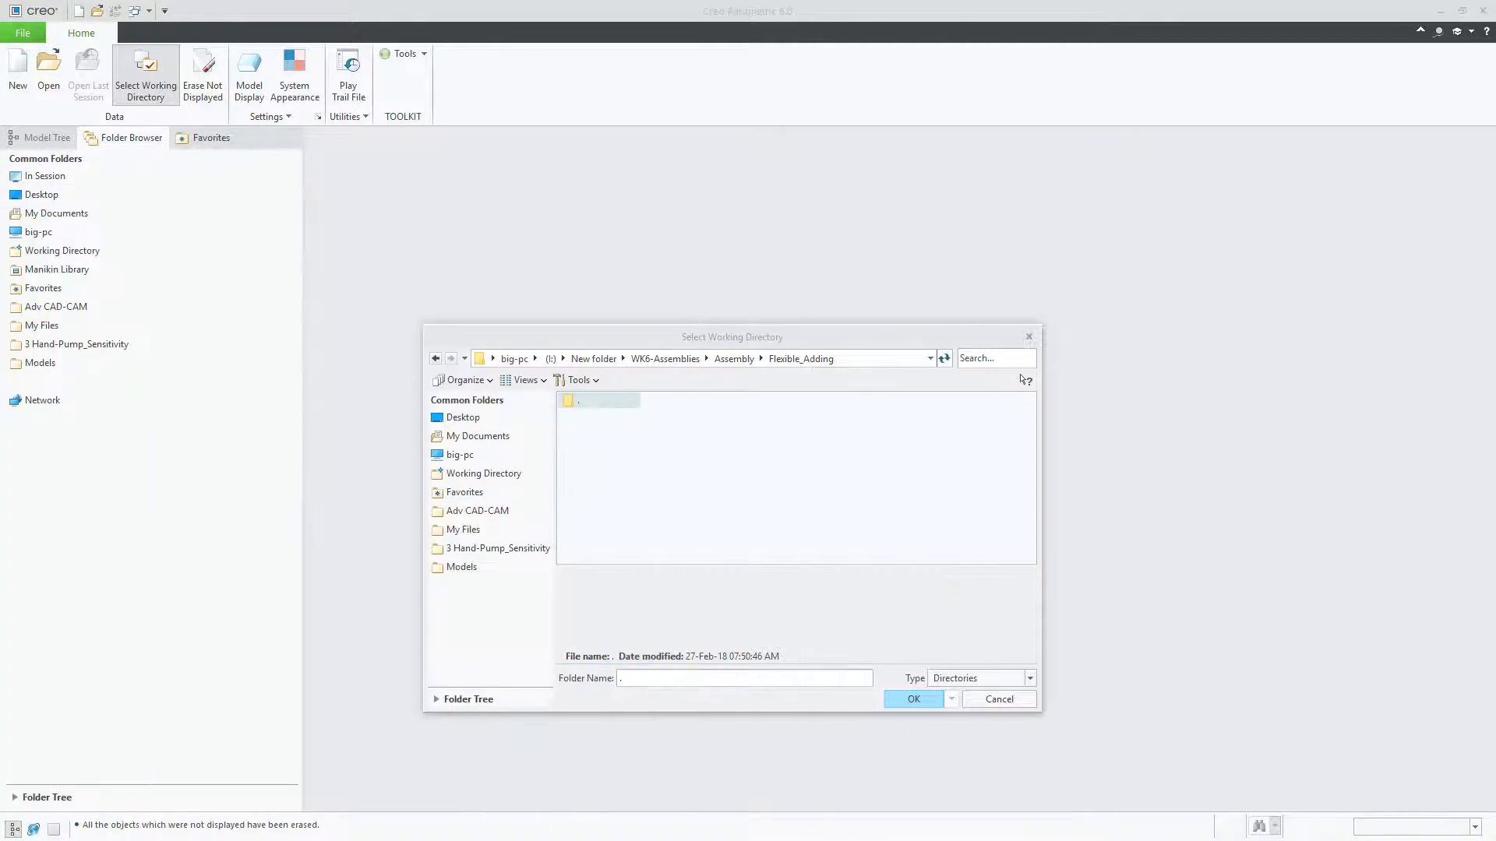
{"action": "left_click", "coordinate": [734, 359]}
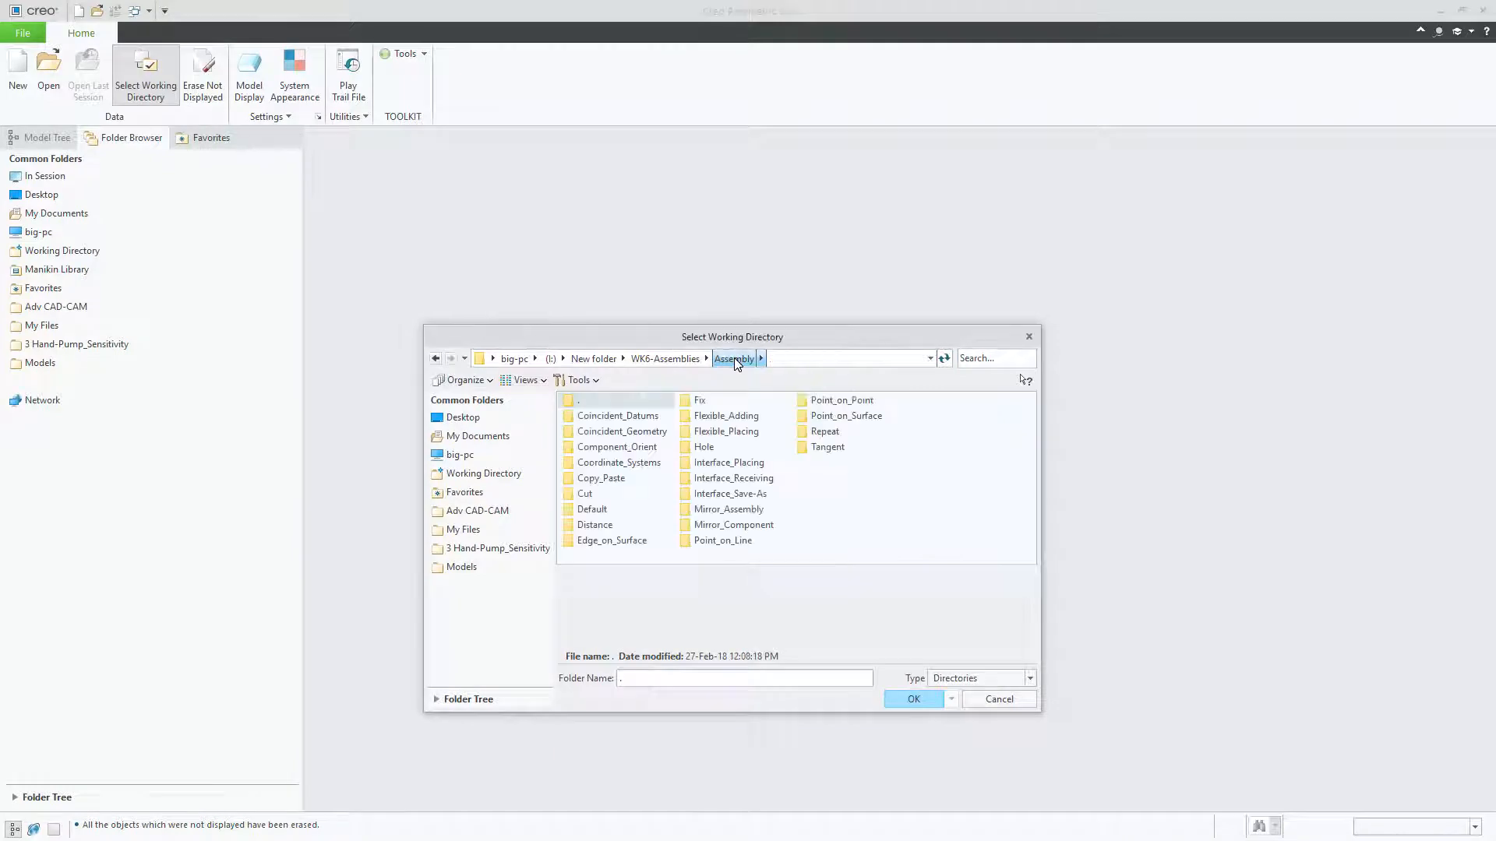
{"action": "left_click", "coordinate": [735, 433]}
{"action": "double_click", "coordinate": [737, 434]}
{"action": "left_click", "coordinate": [914, 699]}
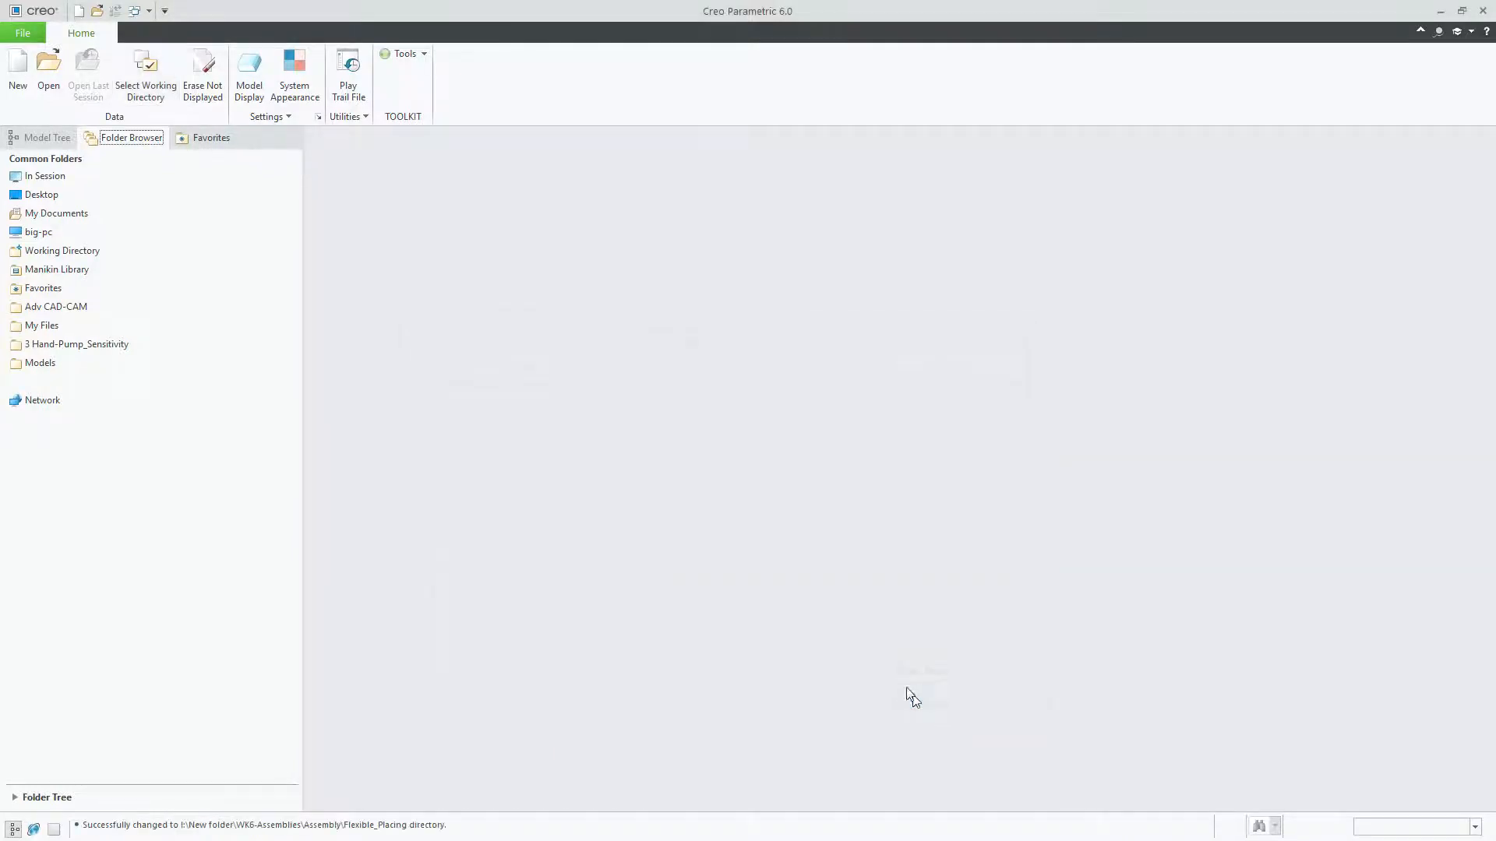
Step: Check the exercise PDF for the required assembly and open placing_flex.asm from the working directory
{"action": "left_click_drag", "start_coordinate": [0, 234], "coordinate": [893, 142]}
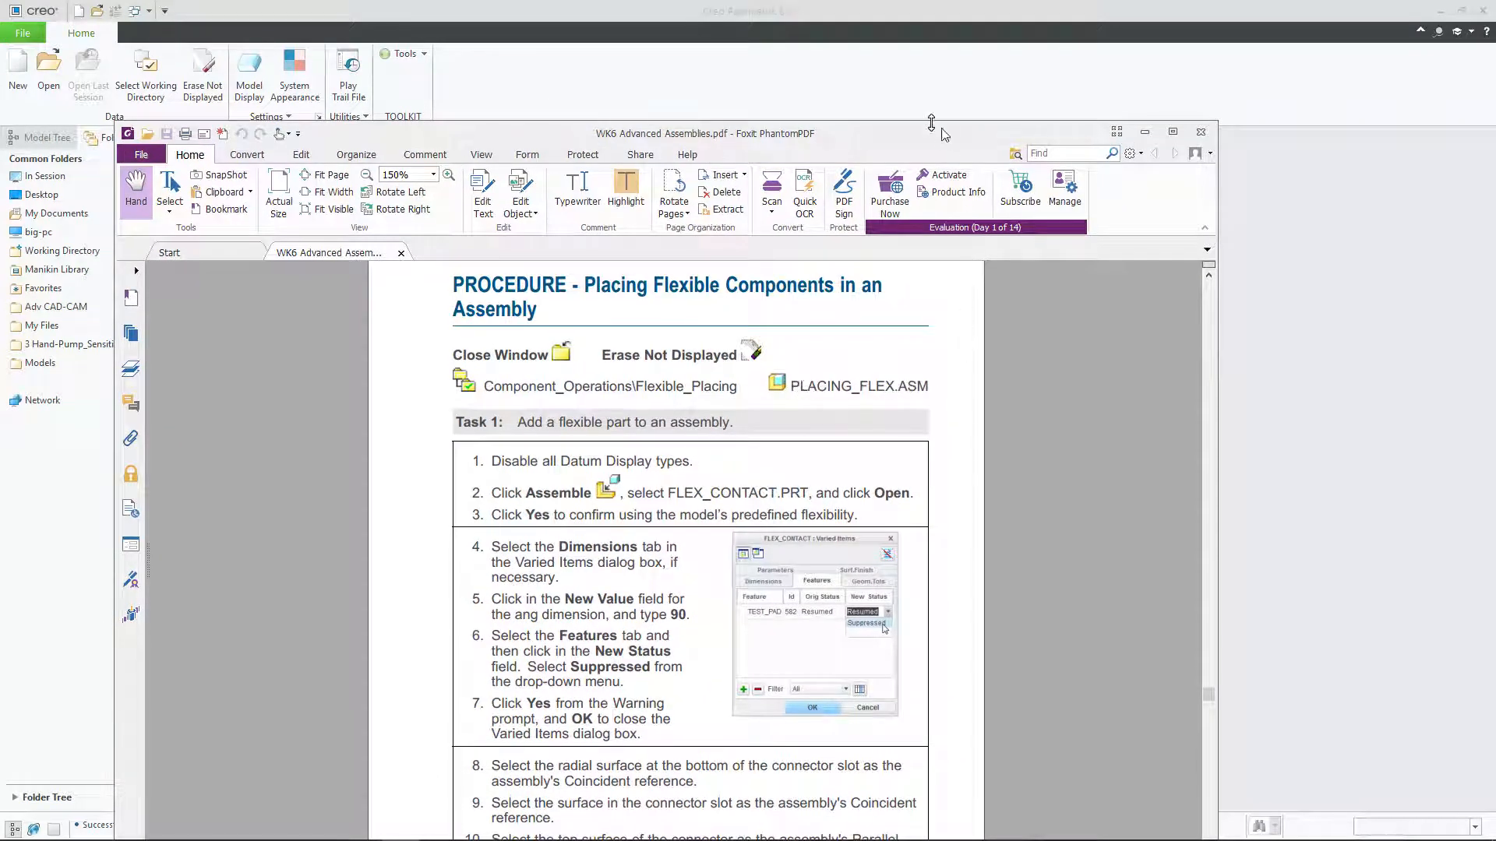
{"action": "left_click_drag", "start_coordinate": [951, 134], "coordinate": [0, 195]}
{"action": "left_click", "coordinate": [48, 66]}
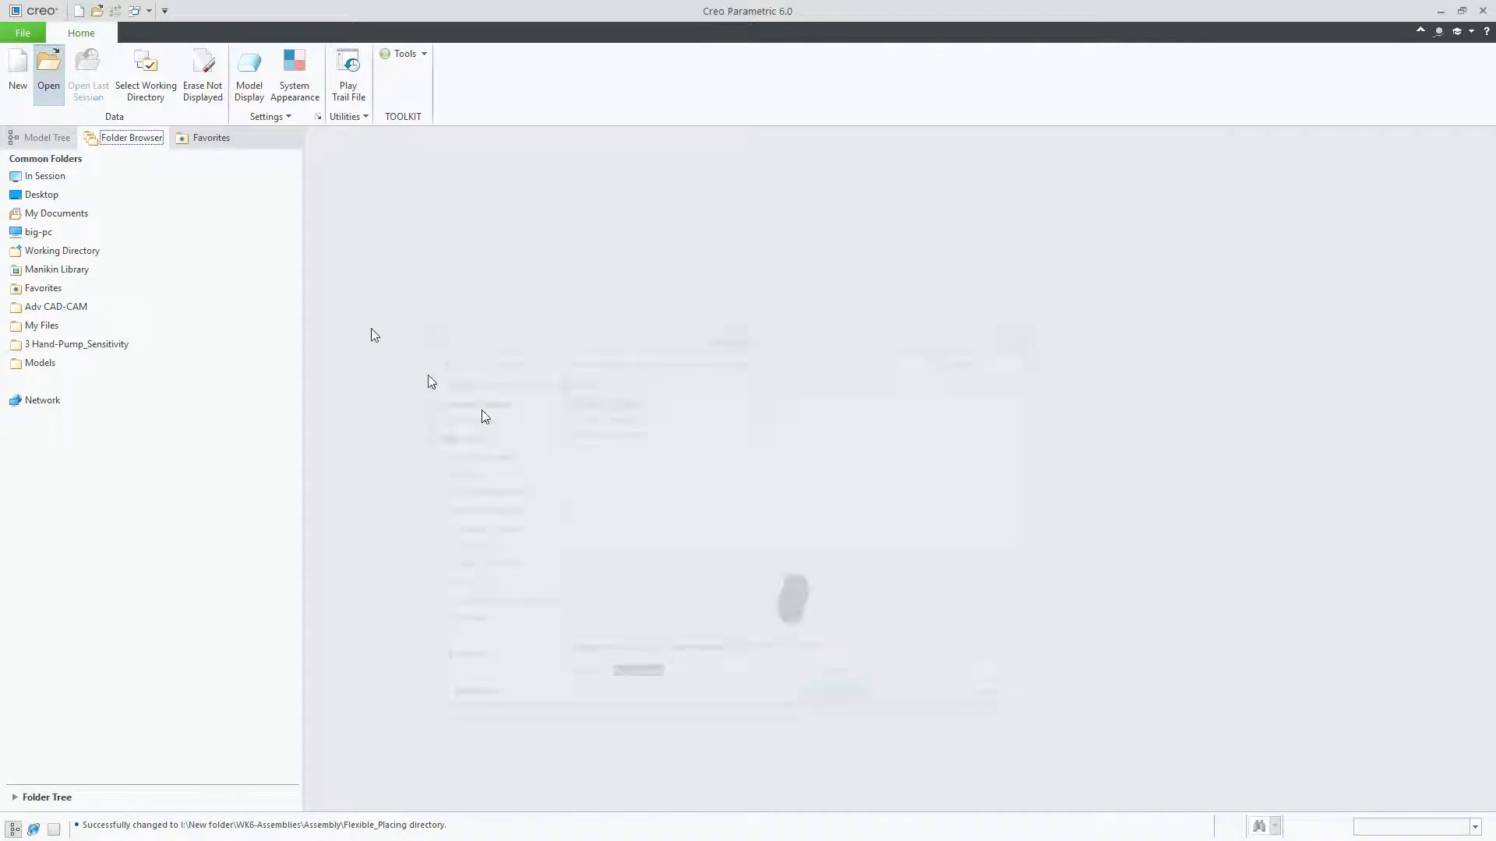
{"action": "double_click", "coordinate": [610, 432]}
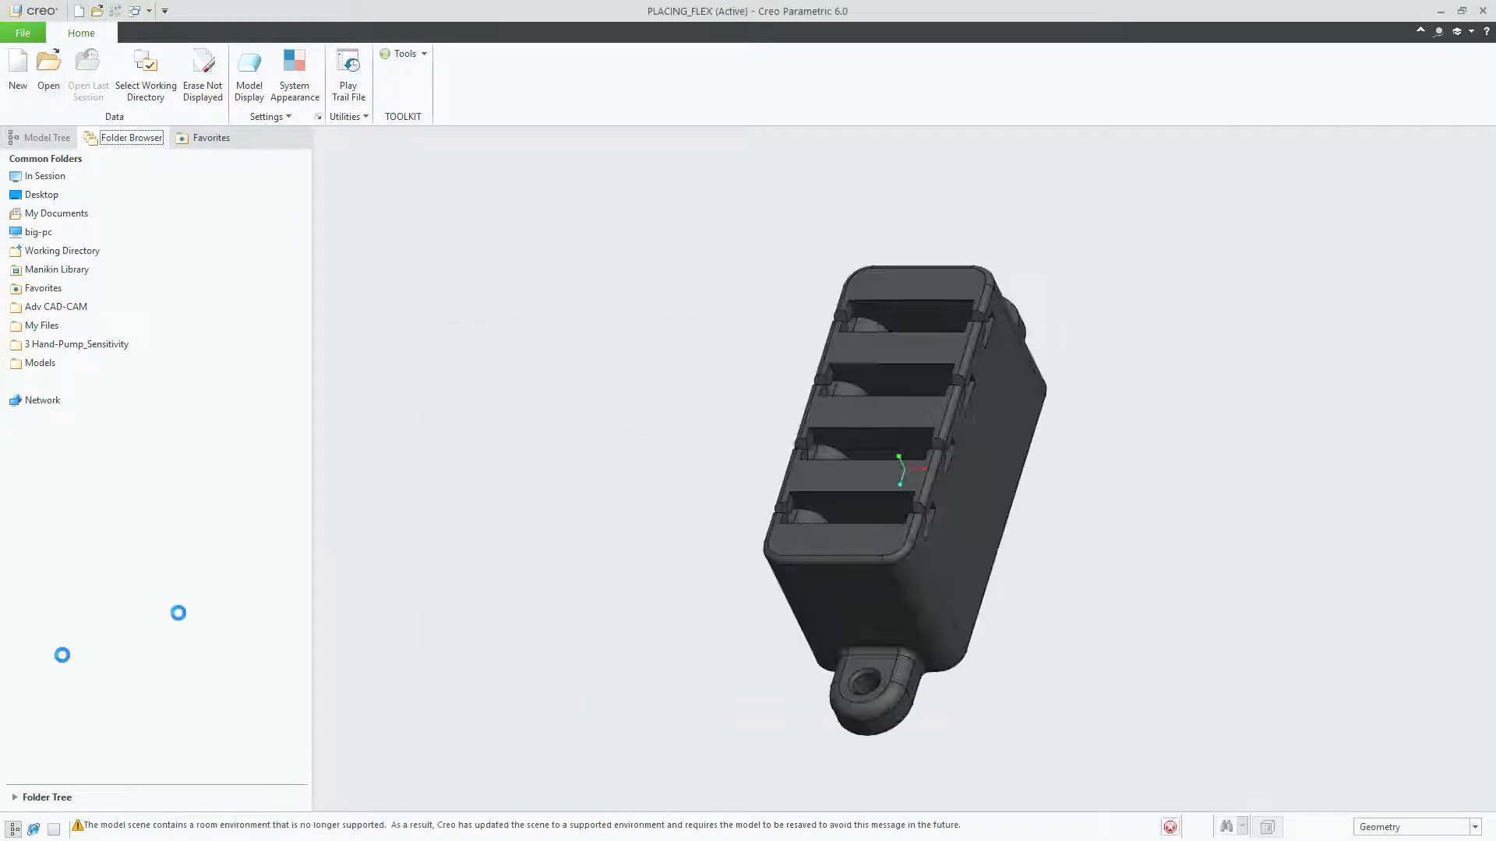
Step: Examine the connector body's four slots and their curved inner surfaces from the default orientation and several other angles
{"action": "key", "text": "ctrl+d"}
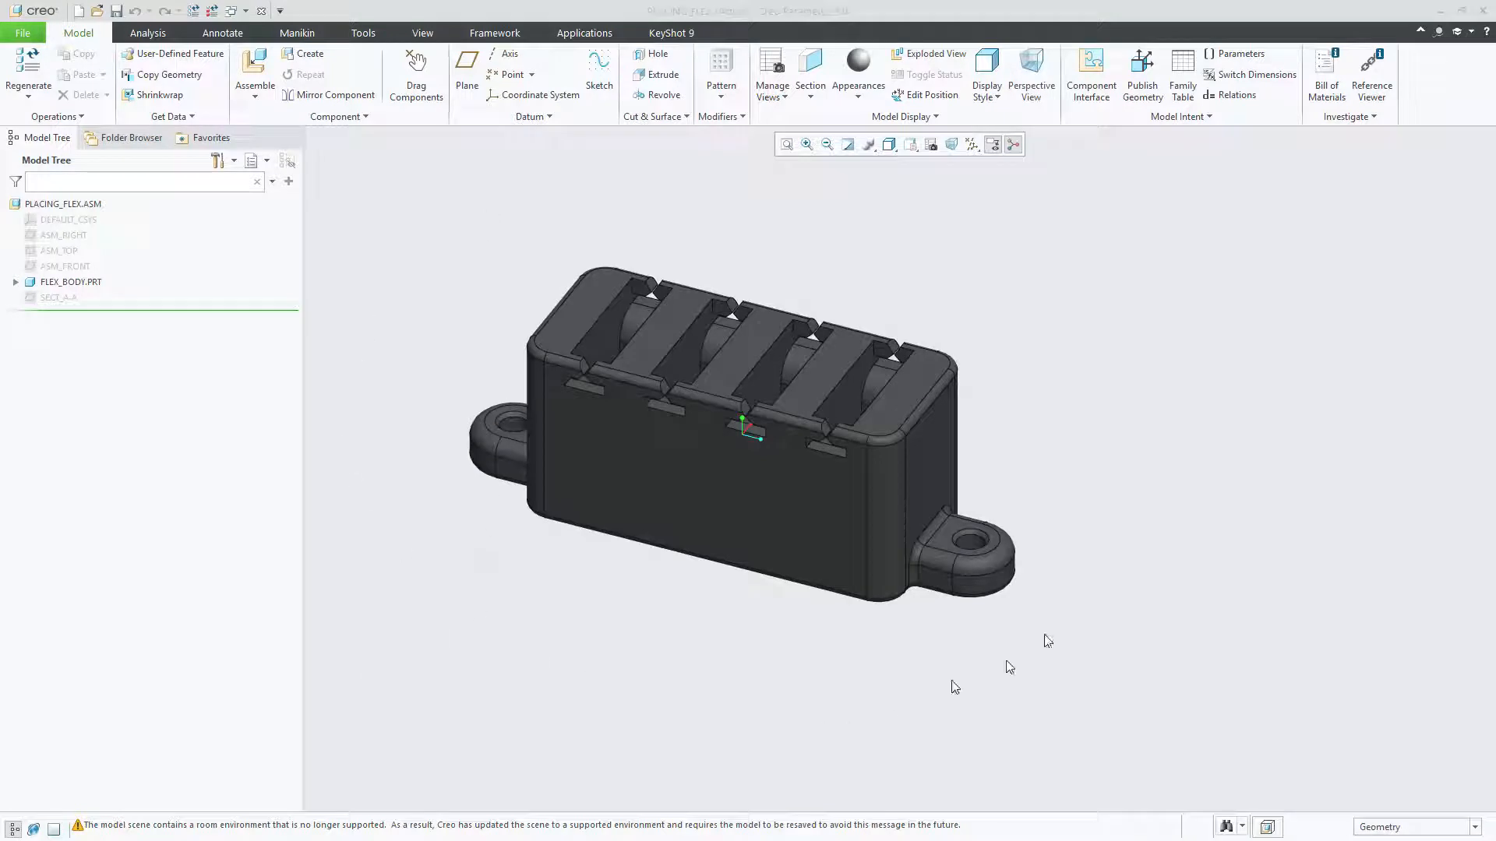
{"action": "scroll", "coordinate": [880, 472], "scroll_direction": "up", "scroll_amount": 3}
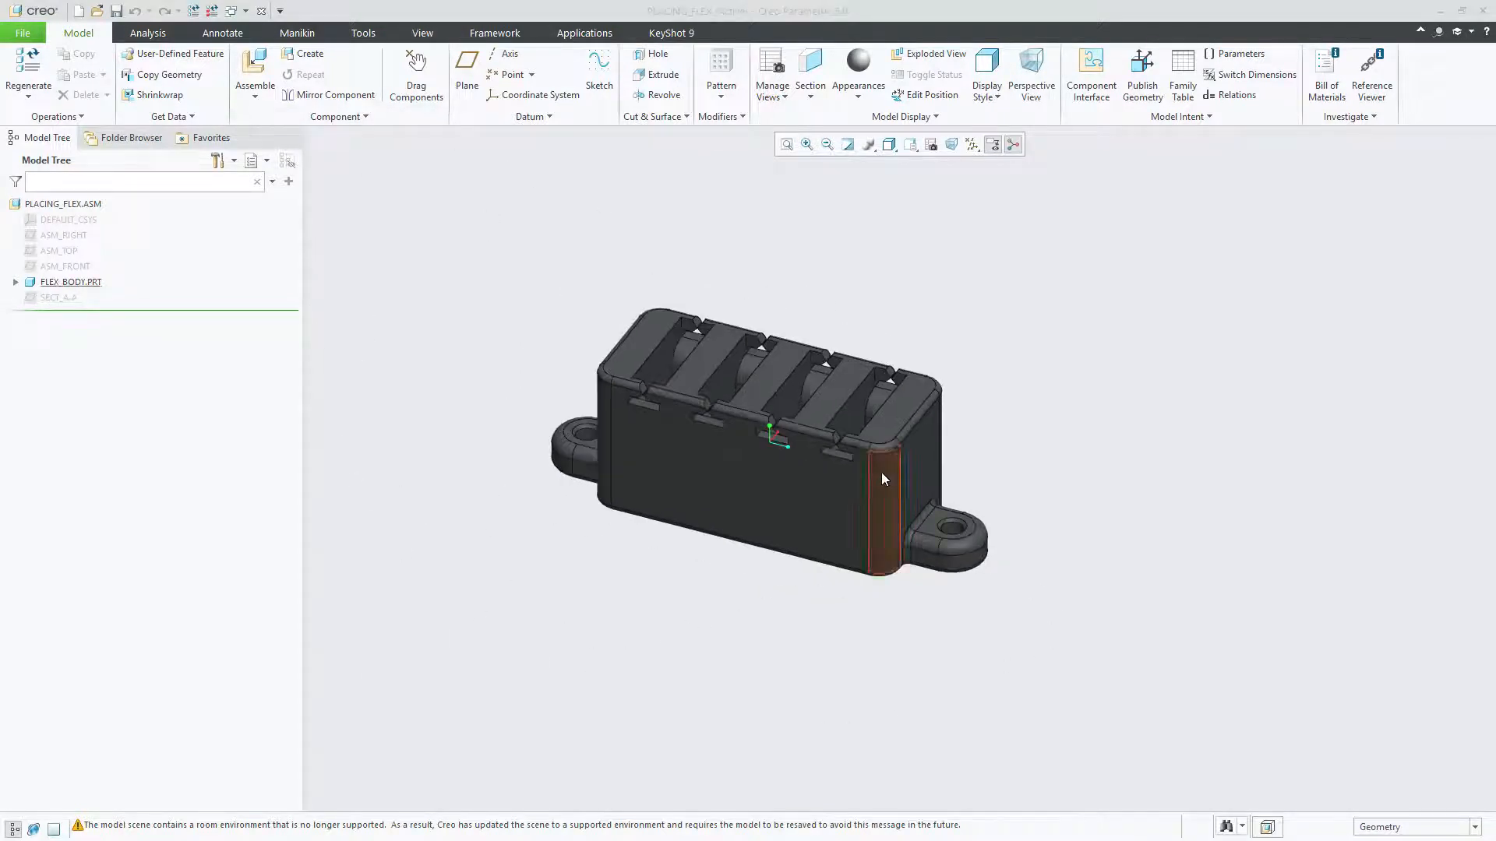
{"action": "middle_click_drag", "start_coordinate": [717, 580], "coordinate": [772, 581]}
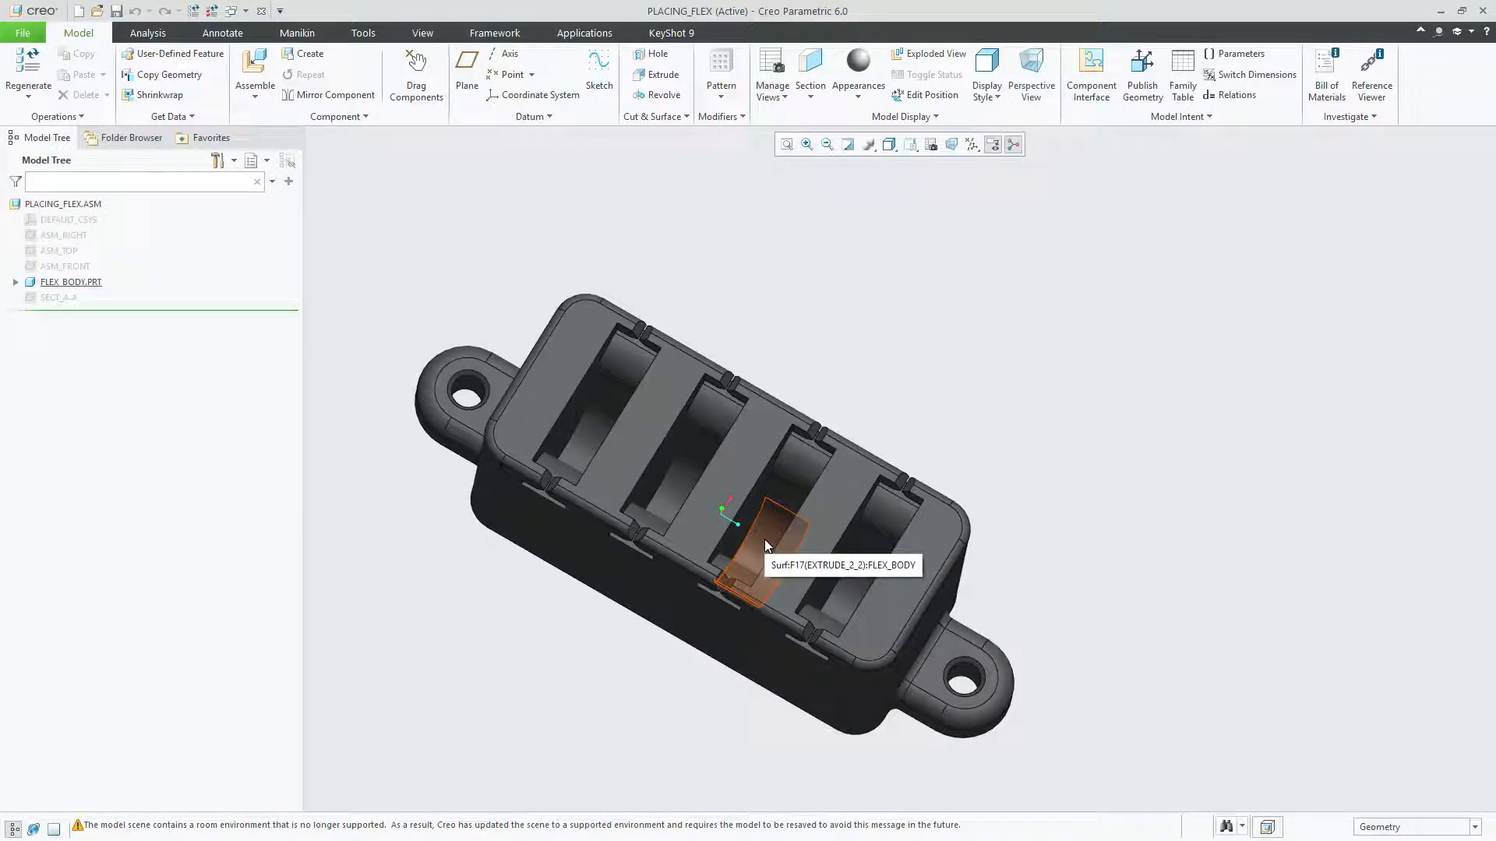
{"action": "middle_click_drag", "start_coordinate": [764, 539], "coordinate": [764, 539]}
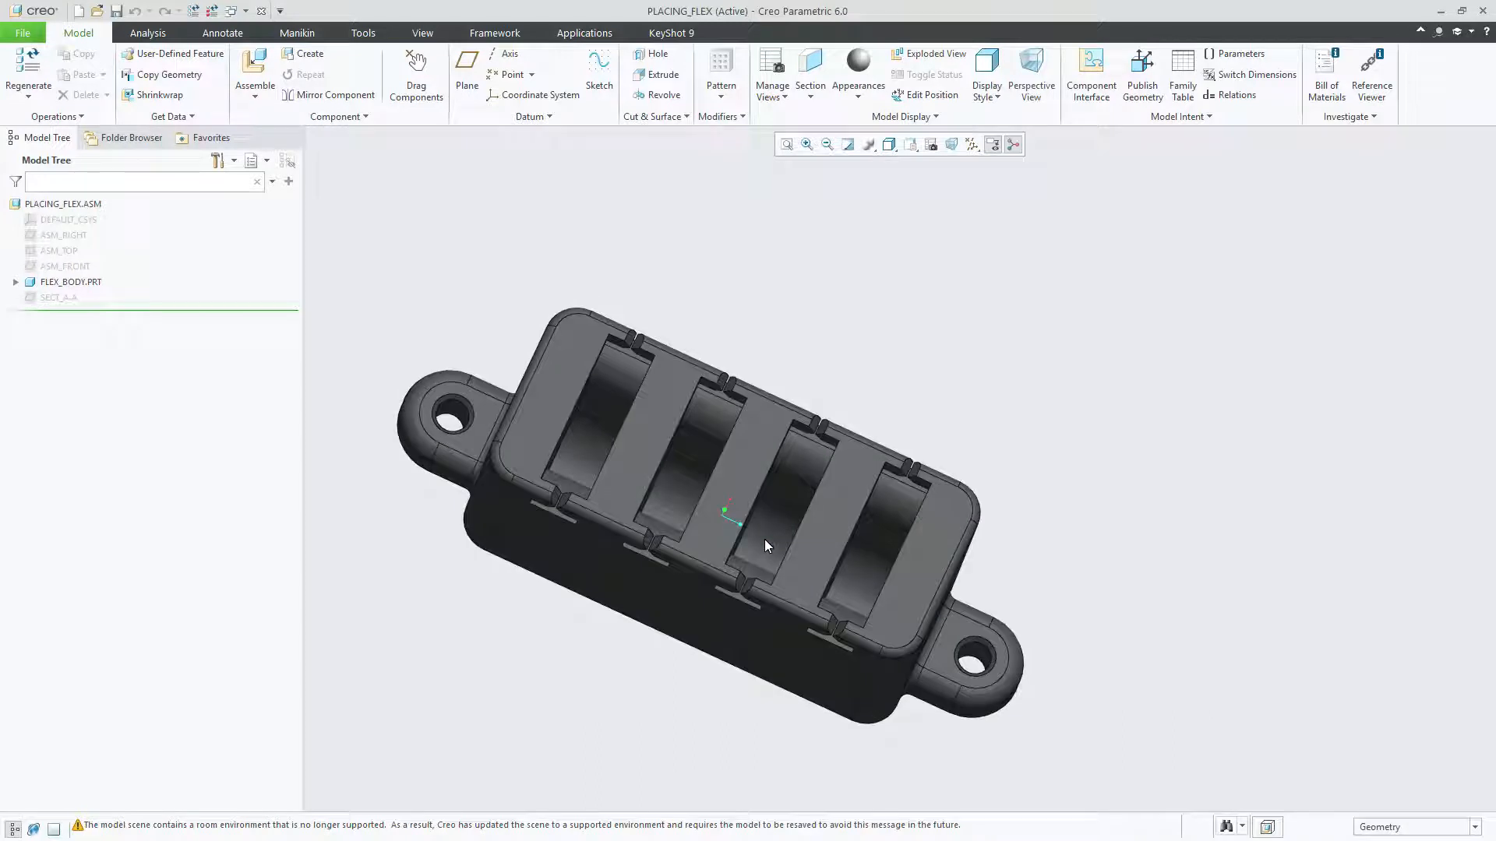
{"action": "mouse_move", "coordinate": [764, 539]}
{"action": "middle_mouse_down"}
{"action": "mouse_move", "coordinate": [886, 547]}
{"action": "mouse_move", "coordinate": [905, 517]}
{"action": "mouse_move", "coordinate": [883, 483]}
{"action": "middle_mouse_up"}
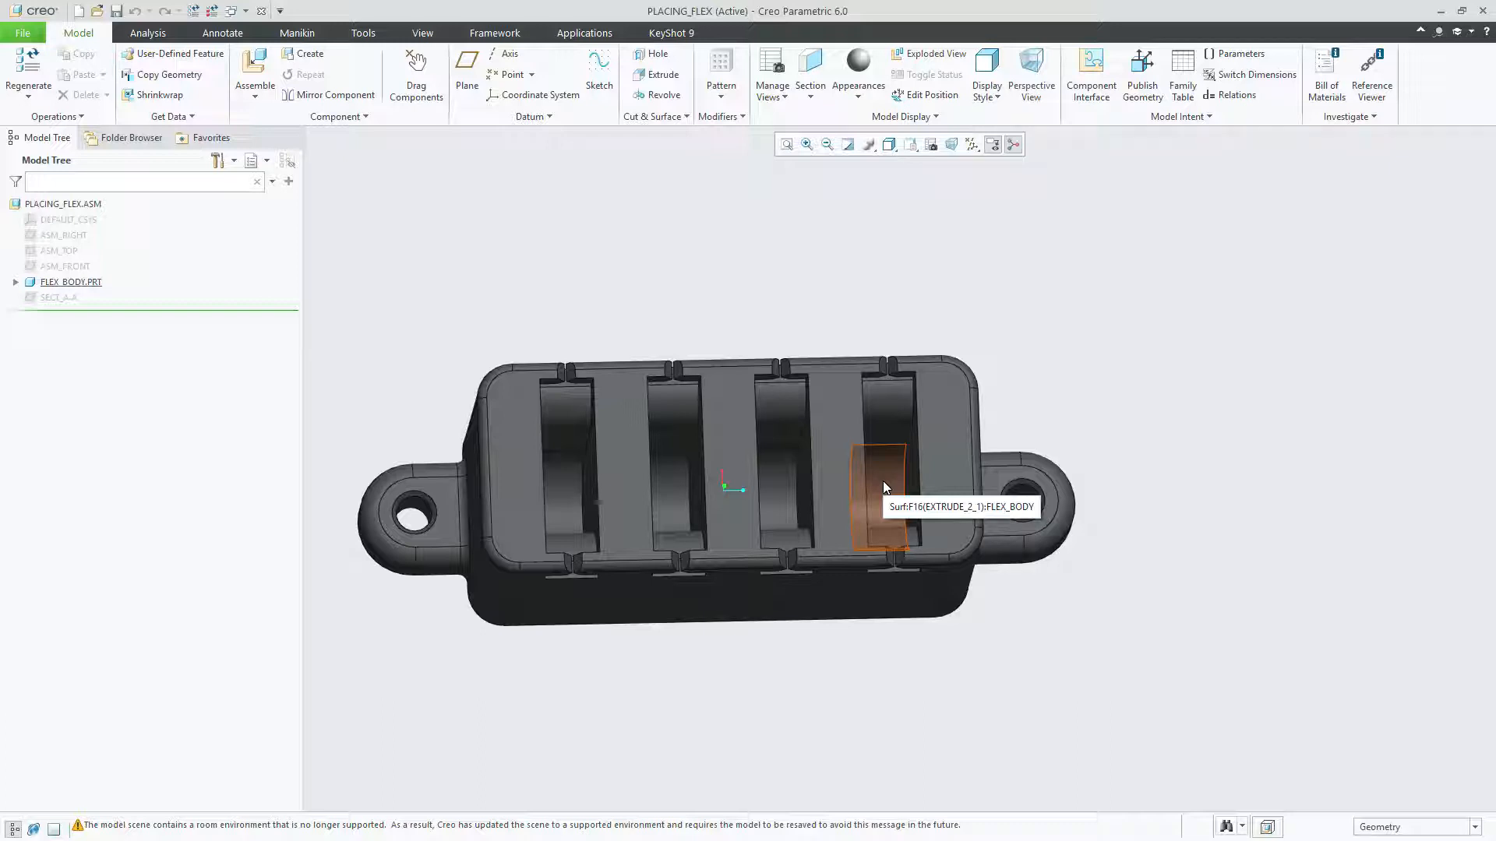
{"action": "middle_click_drag", "start_coordinate": [884, 482], "coordinate": [864, 476]}
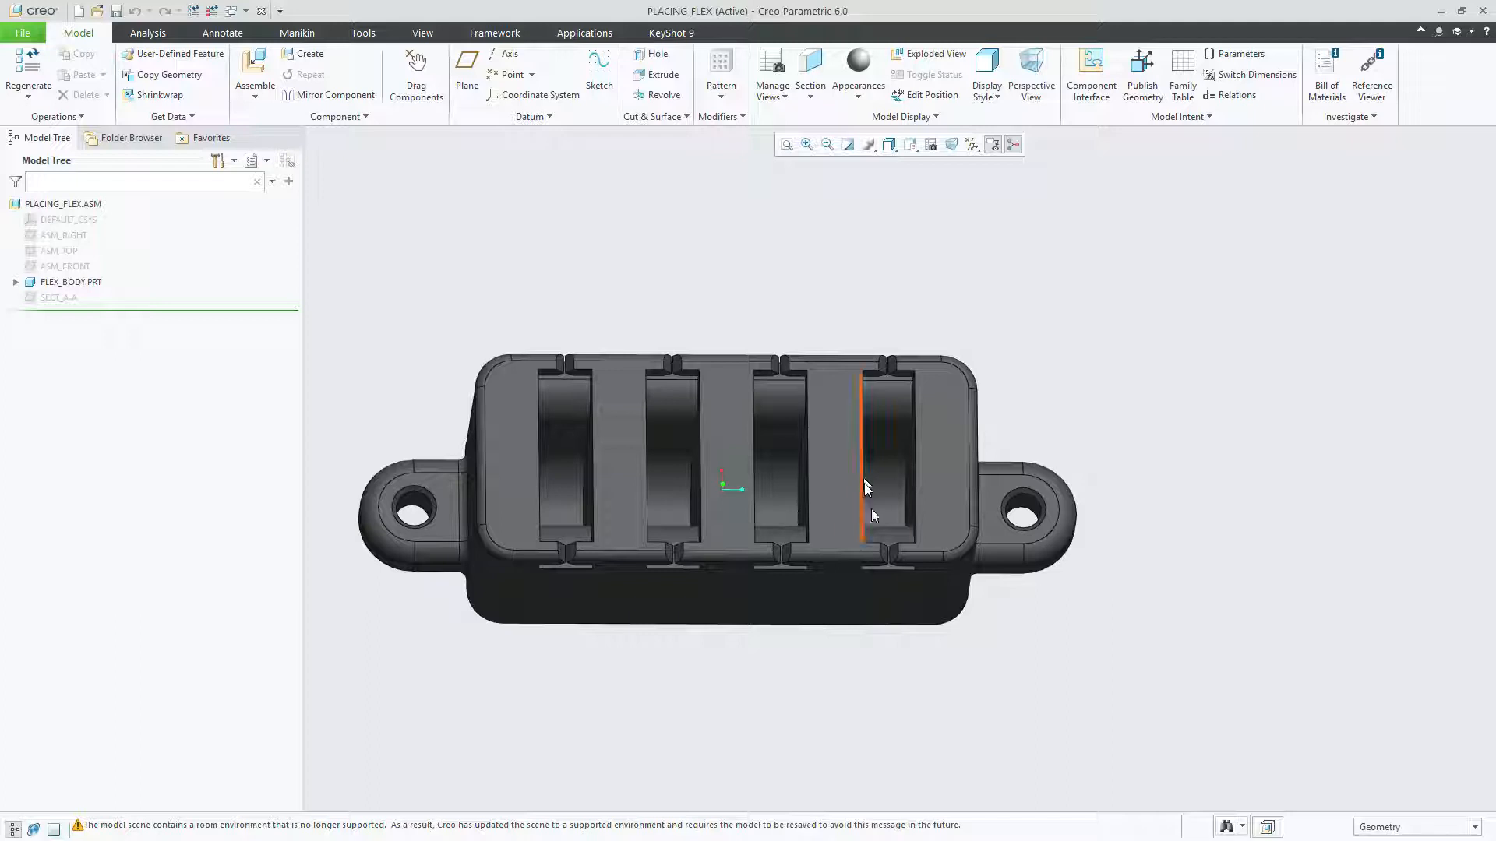
{"action": "middle_click_drag", "start_coordinate": [871, 508], "coordinate": [875, 504]}
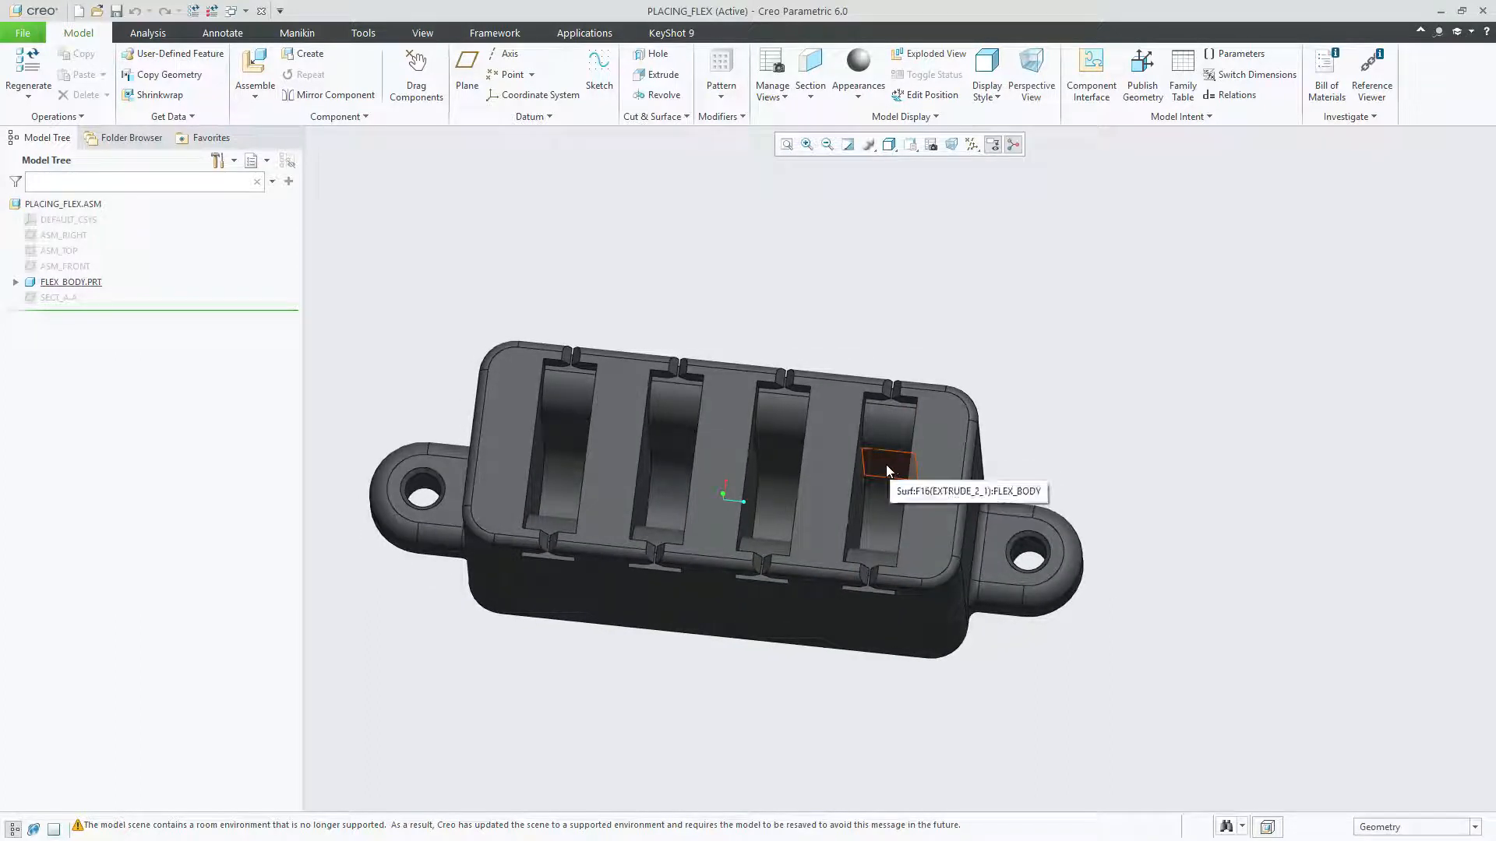
{"action": "mouse_move", "coordinate": [887, 465]}
{"action": "middle_mouse_down"}
{"action": "mouse_move", "coordinate": [544, 684]}
{"action": "mouse_move", "coordinate": [511, 691]}
{"action": "mouse_move", "coordinate": [442, 660]}
{"action": "mouse_move", "coordinate": [366, 563]}
{"action": "middle_mouse_up"}
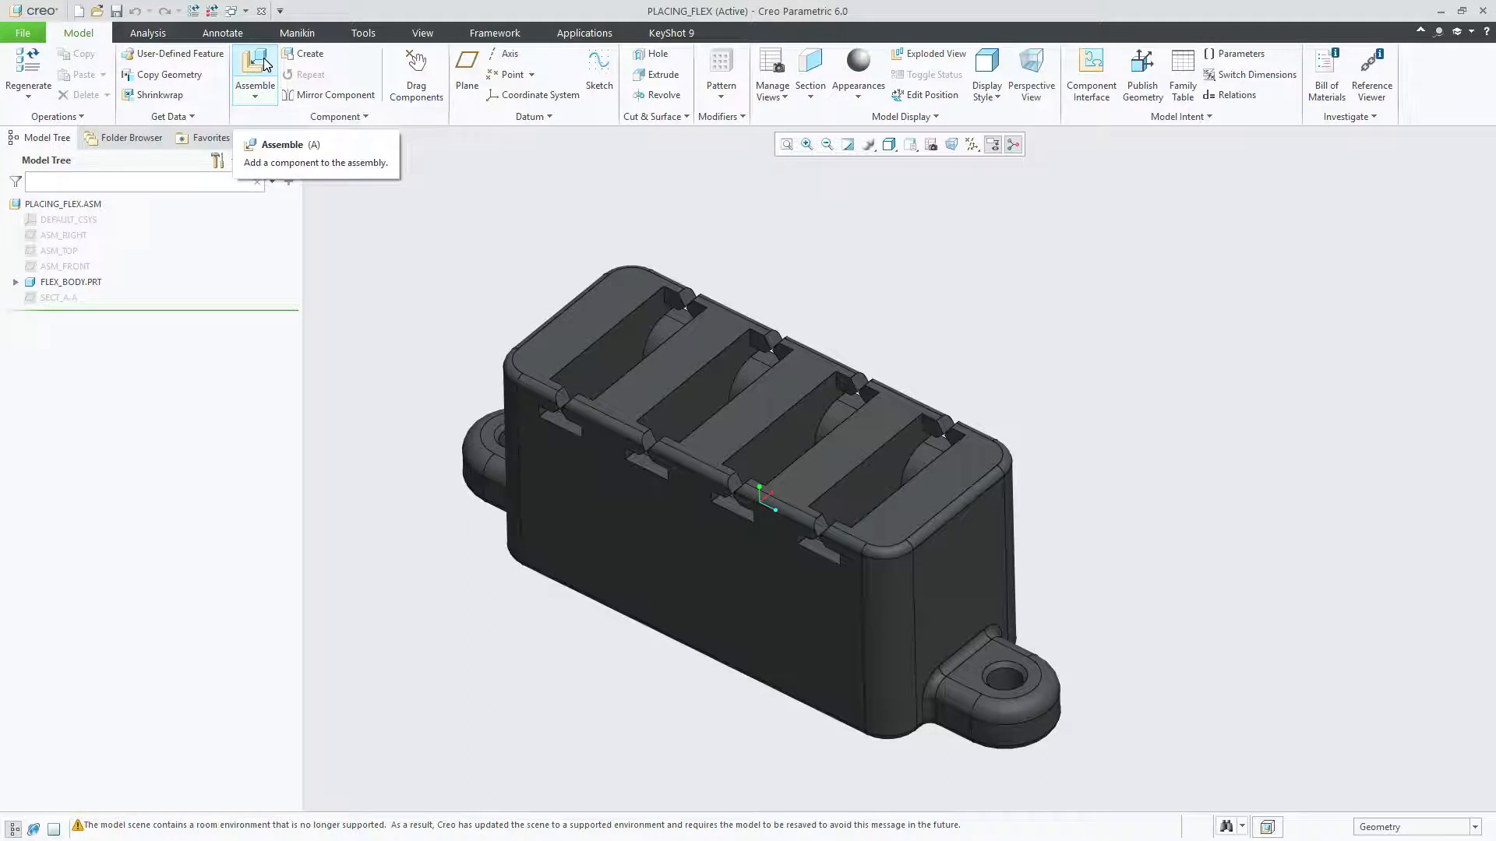
Step: Assemble flex_contact.prt into the assembly after previewing it, and accept using its predefined flexibility for the component definition
{"action": "left_click", "coordinate": [263, 64]}
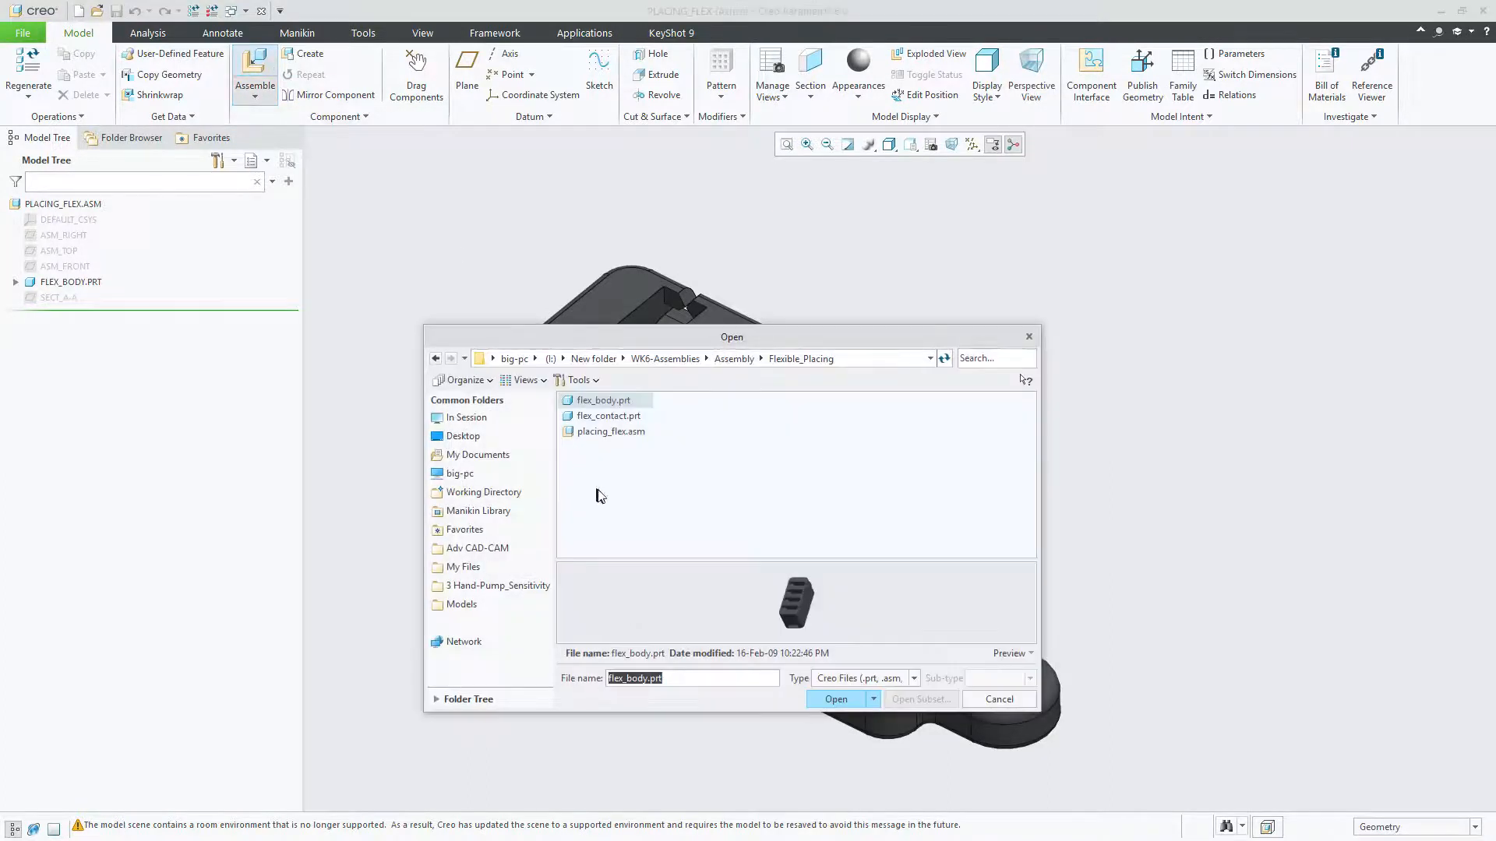
{"action": "left_click", "coordinate": [605, 419]}
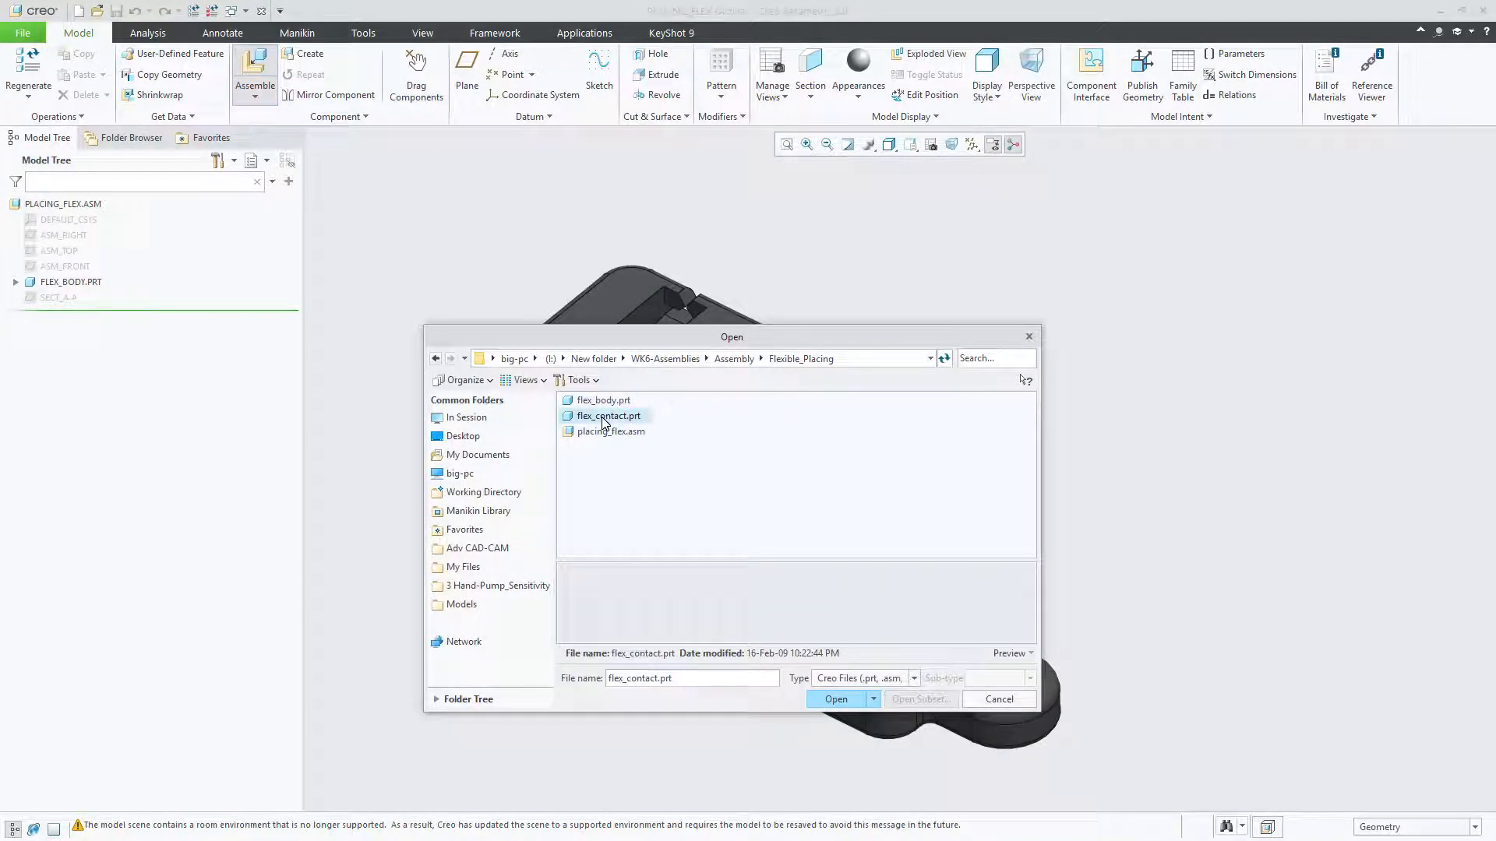
{"action": "left_click_drag", "start_coordinate": [810, 562], "coordinate": [829, 468]}
{"action": "mouse_move", "coordinate": [804, 556]}
{"action": "middle_mouse_down"}
{"action": "mouse_move", "coordinate": [839, 526]}
{"action": "mouse_move", "coordinate": [874, 548]}
{"action": "mouse_move", "coordinate": [845, 538]}
{"action": "middle_mouse_up"}
{"action": "left_click", "coordinate": [841, 700]}
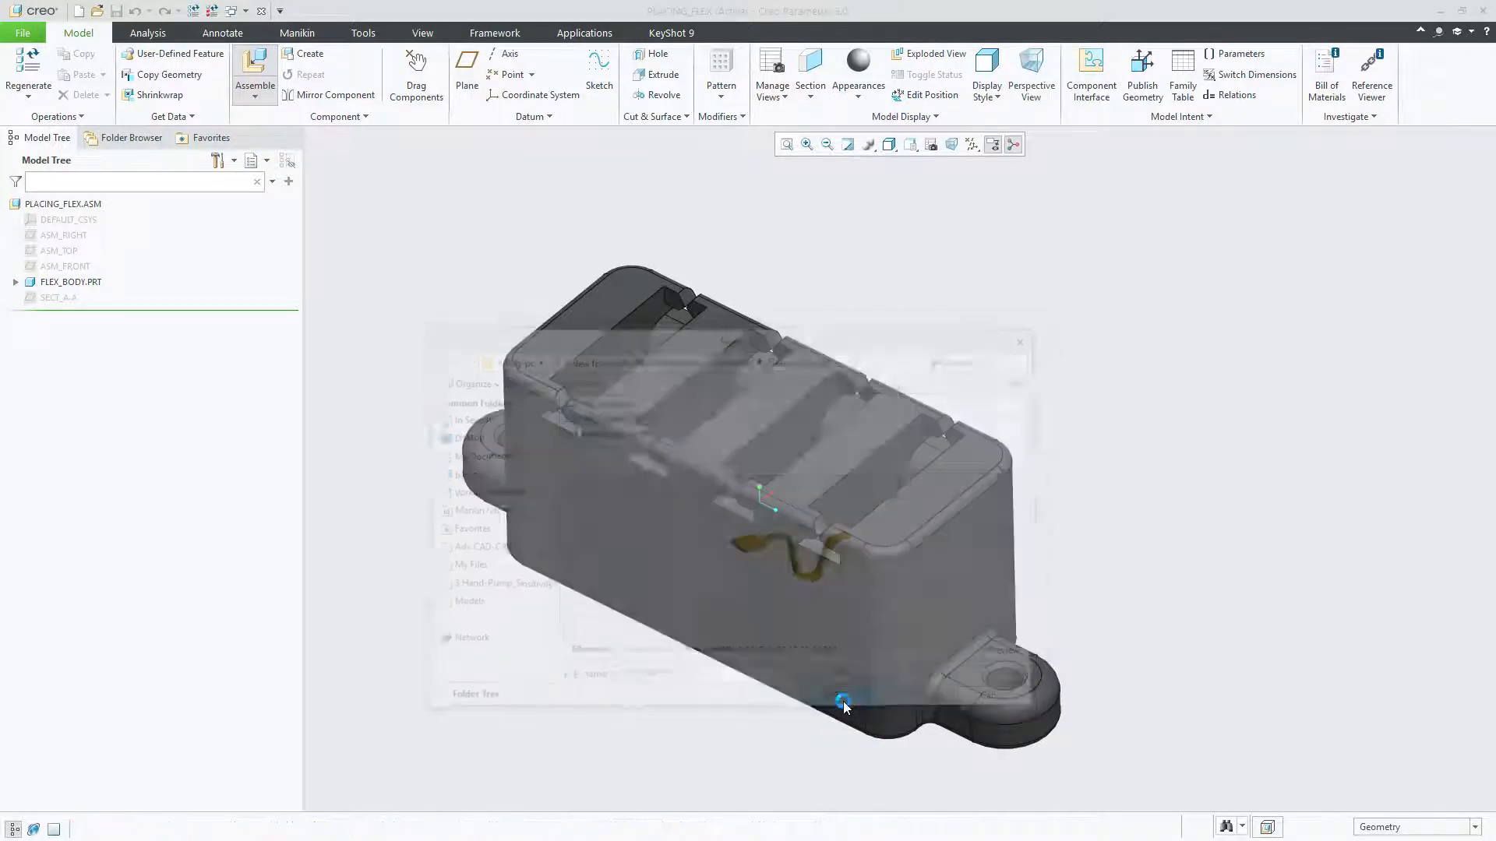
{"action": "left_click_drag", "start_coordinate": [689, 371], "coordinate": [739, 424]}
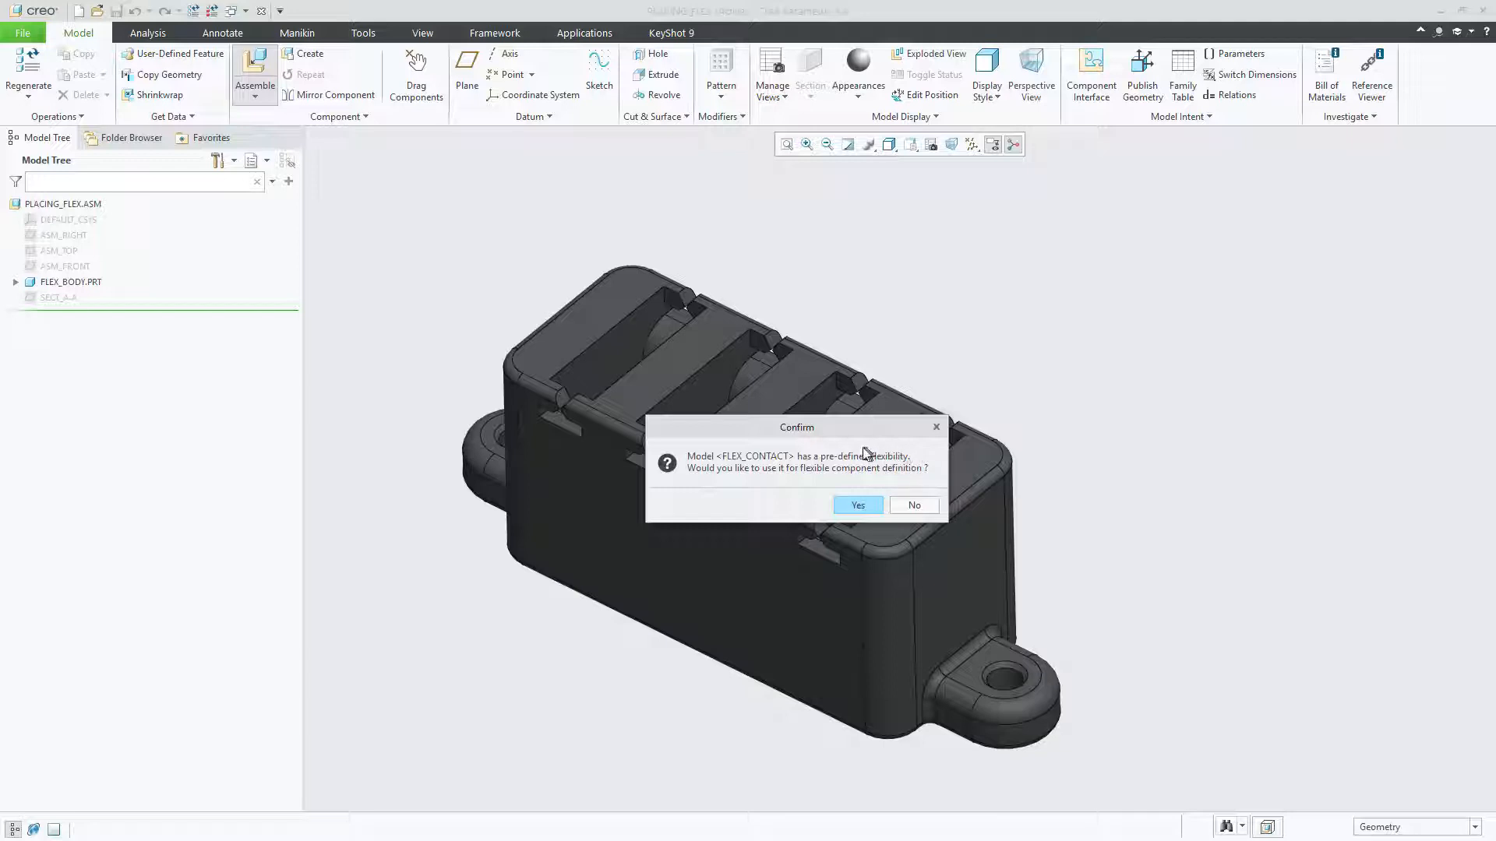
{"action": "left_click_drag", "start_coordinate": [761, 427], "coordinate": [780, 264]}
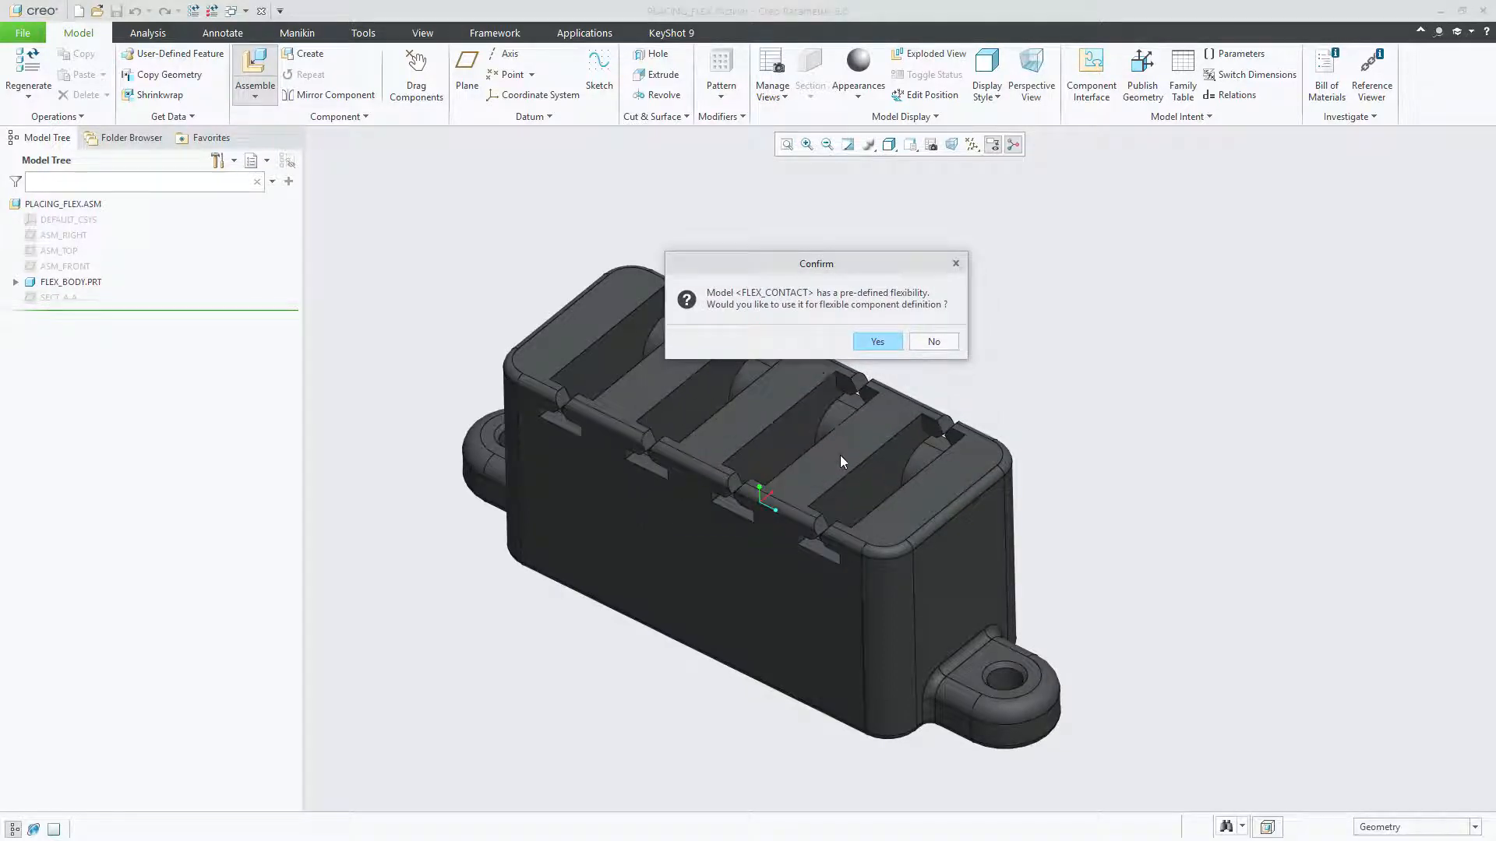
{"action": "left_click", "coordinate": [877, 343]}
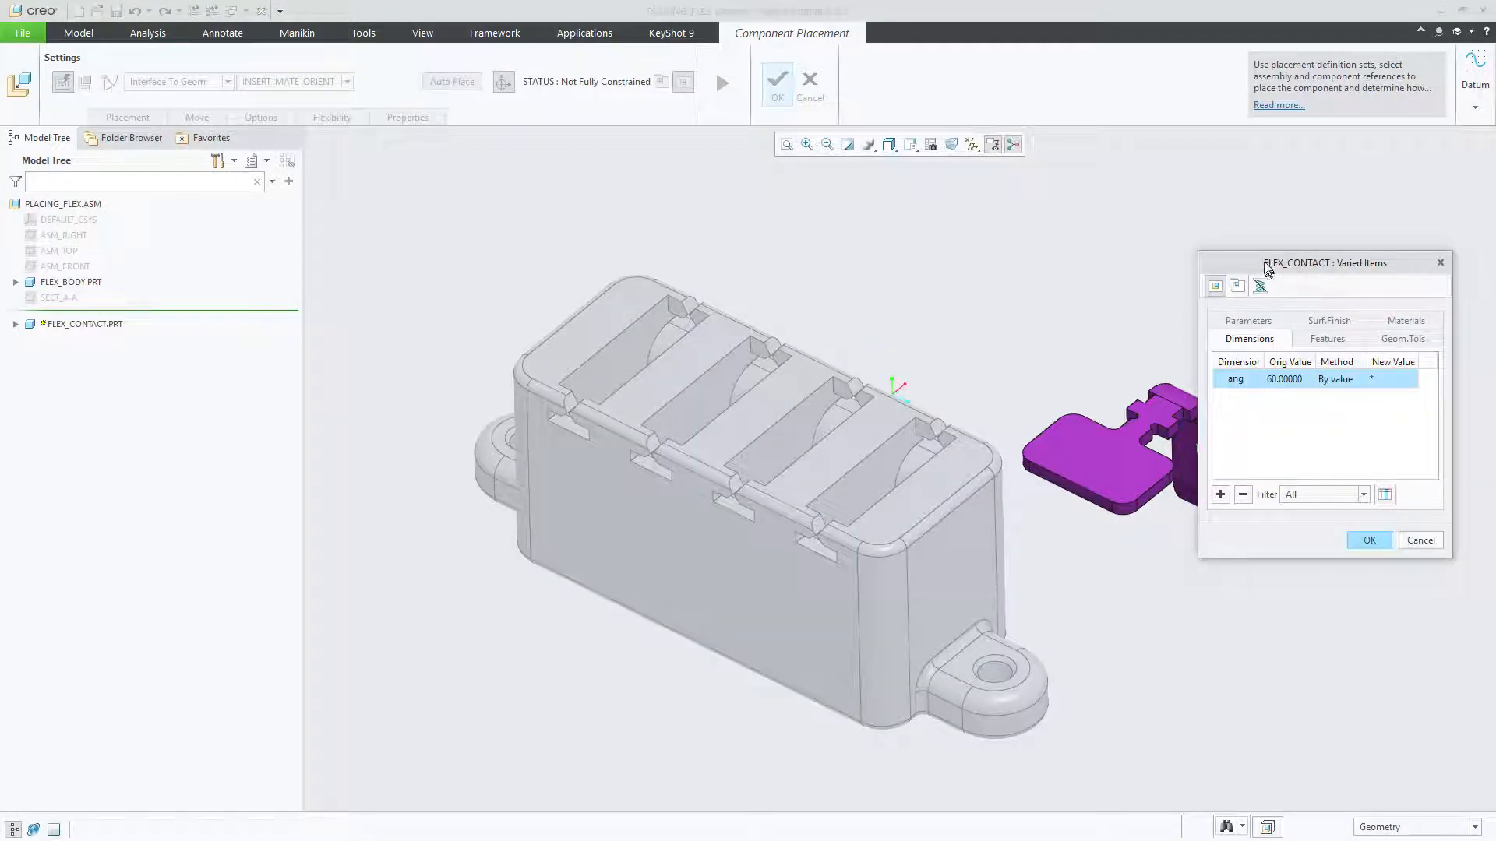
Step: Set the new value of the contact's varied ang dimension to 90
{"action": "left_click_drag", "start_coordinate": [1266, 264], "coordinate": [1209, 254]}
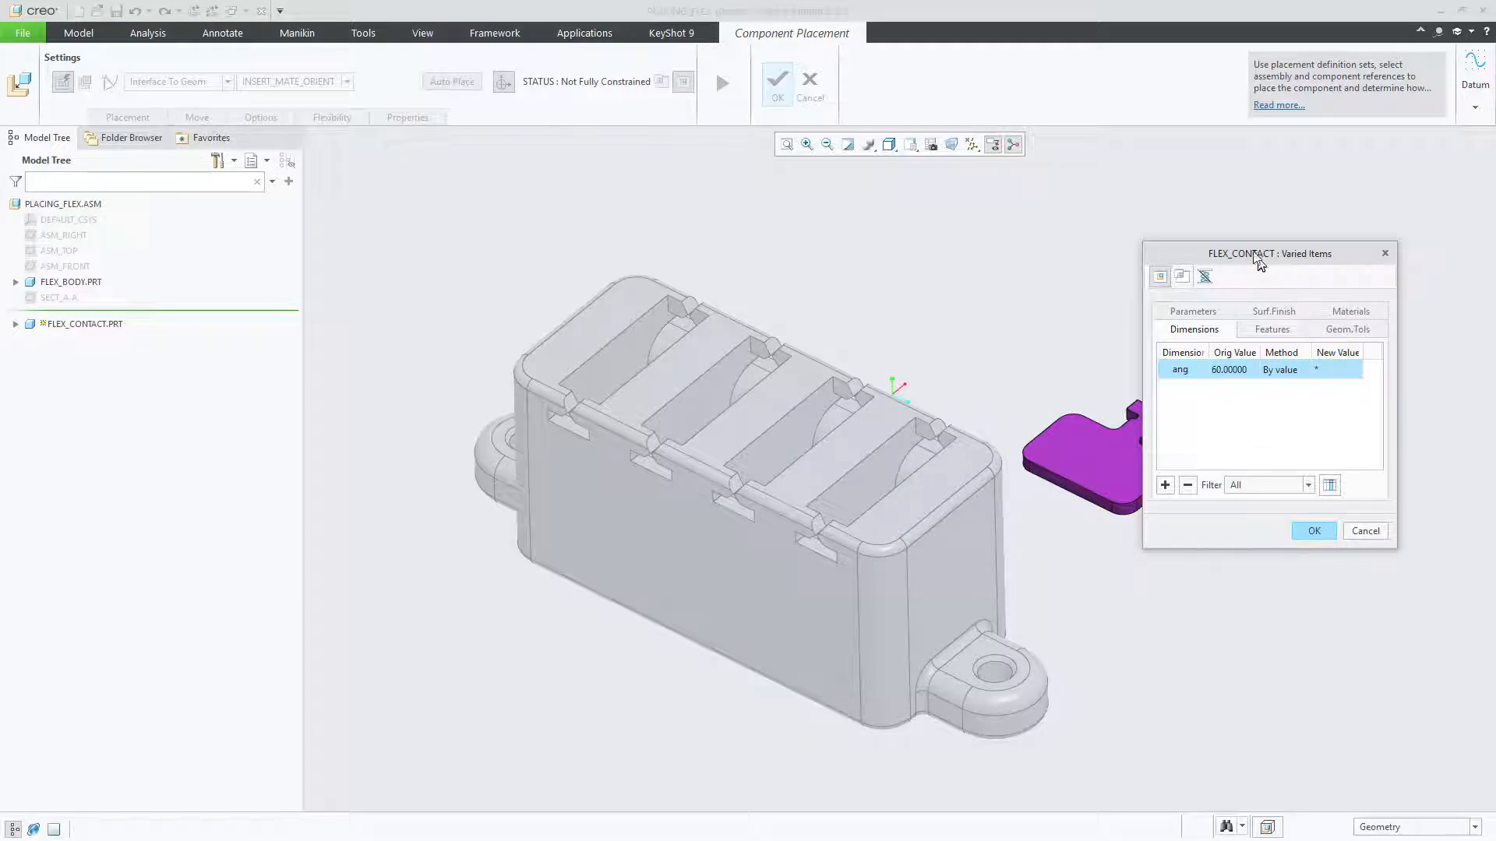
{"action": "left_click_drag", "start_coordinate": [1254, 255], "coordinate": [1216, 486]}
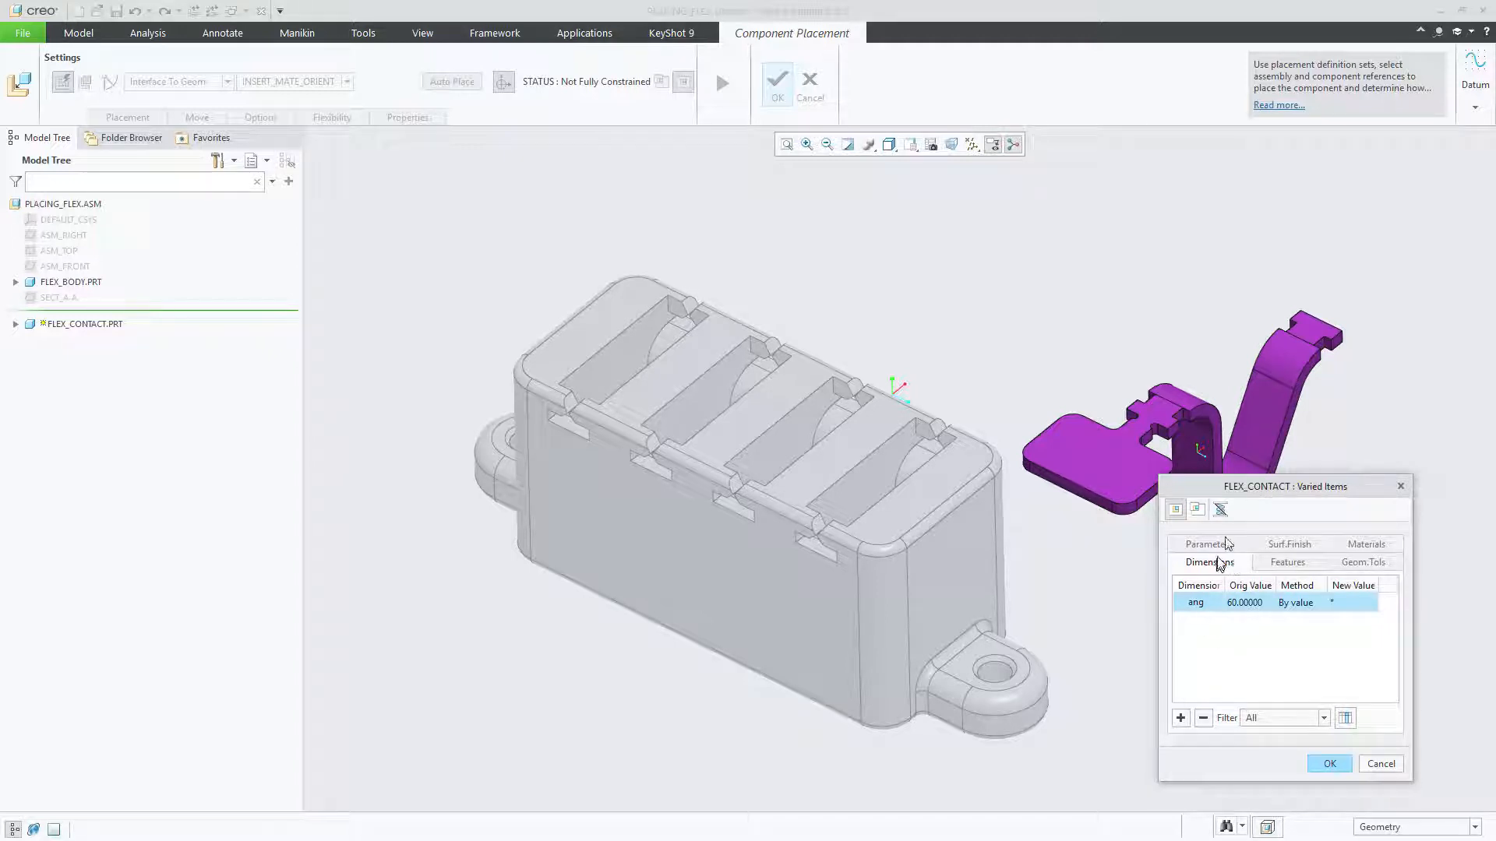
{"action": "mouse_move", "coordinate": [1231, 488]}
{"action": "left_mouse_down"}
{"action": "mouse_move", "coordinate": [1244, 495]}
{"action": "mouse_move", "coordinate": [1241, 480]}
{"action": "left_mouse_up"}
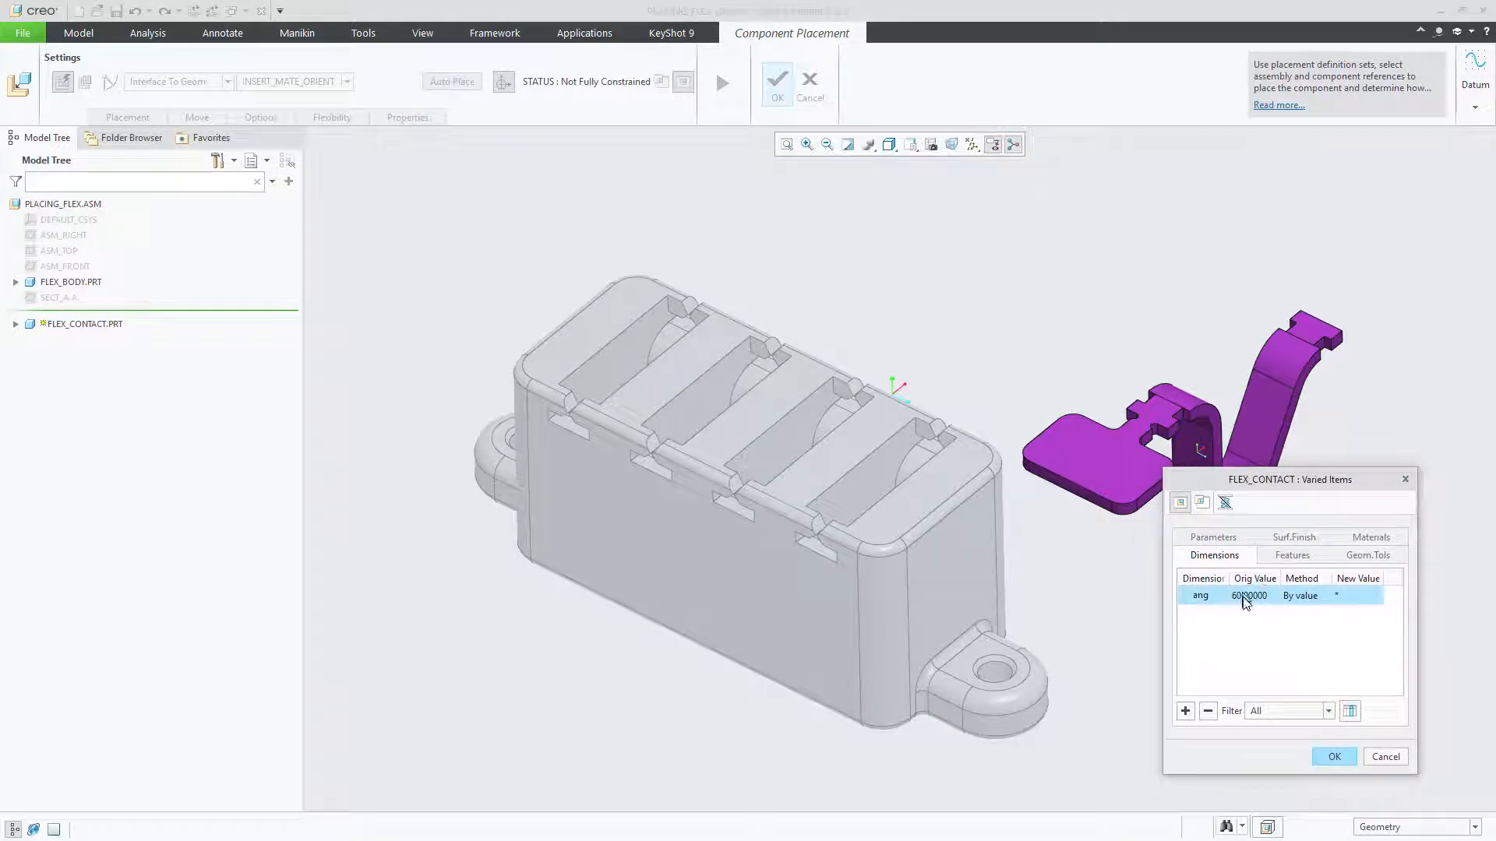
{"action": "left_click", "coordinate": [1345, 597]}
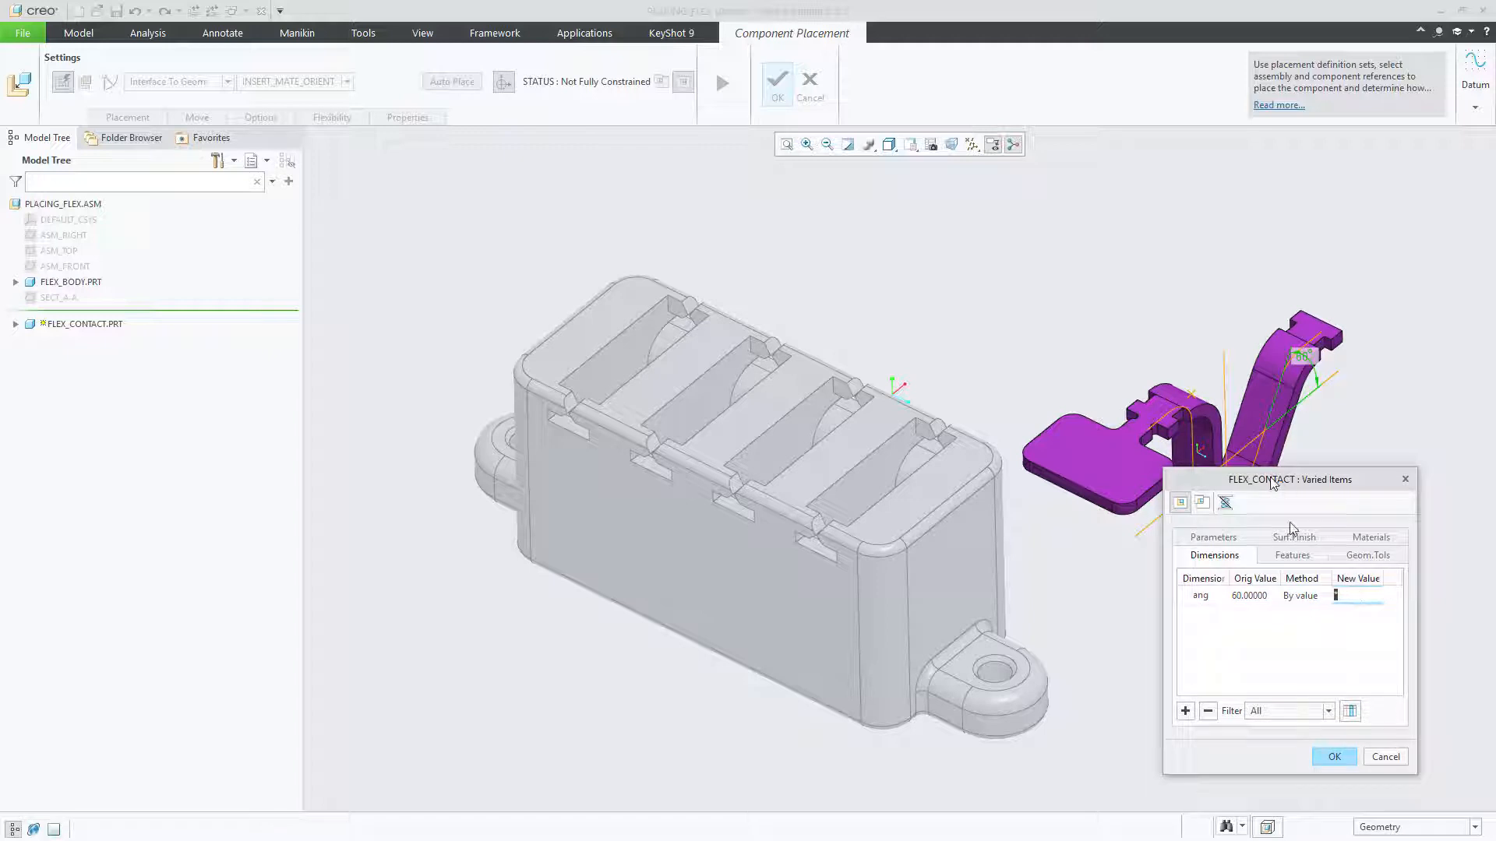
{"action": "left_click_drag", "start_coordinate": [1272, 480], "coordinate": [1307, 518]}
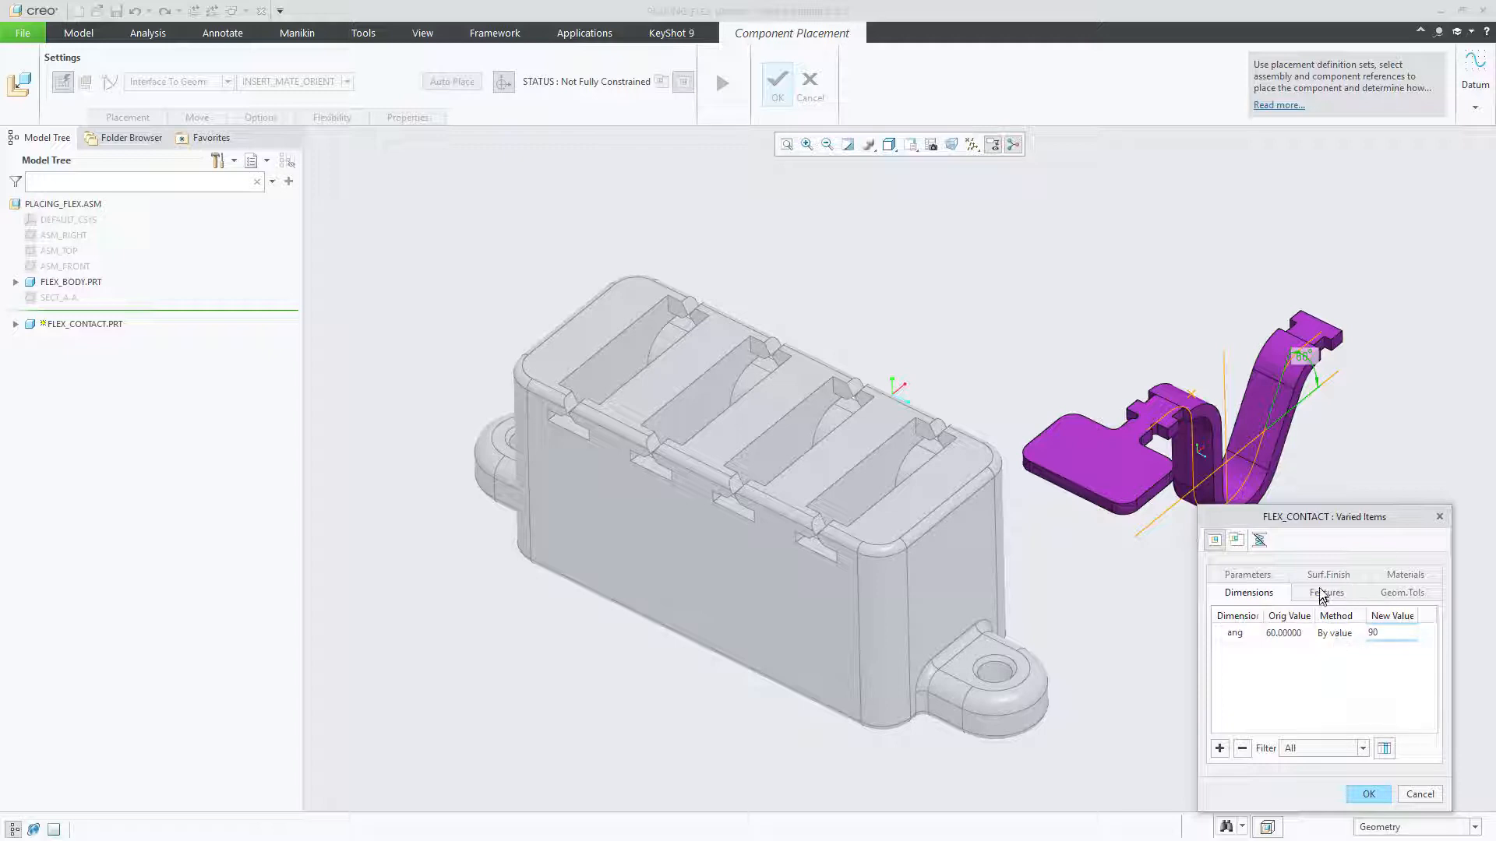
Step: Set the TEST_PAD feature's new status to Suppressed, include its group members, and accept the varied items
{"action": "left_click", "coordinate": [1331, 596]}
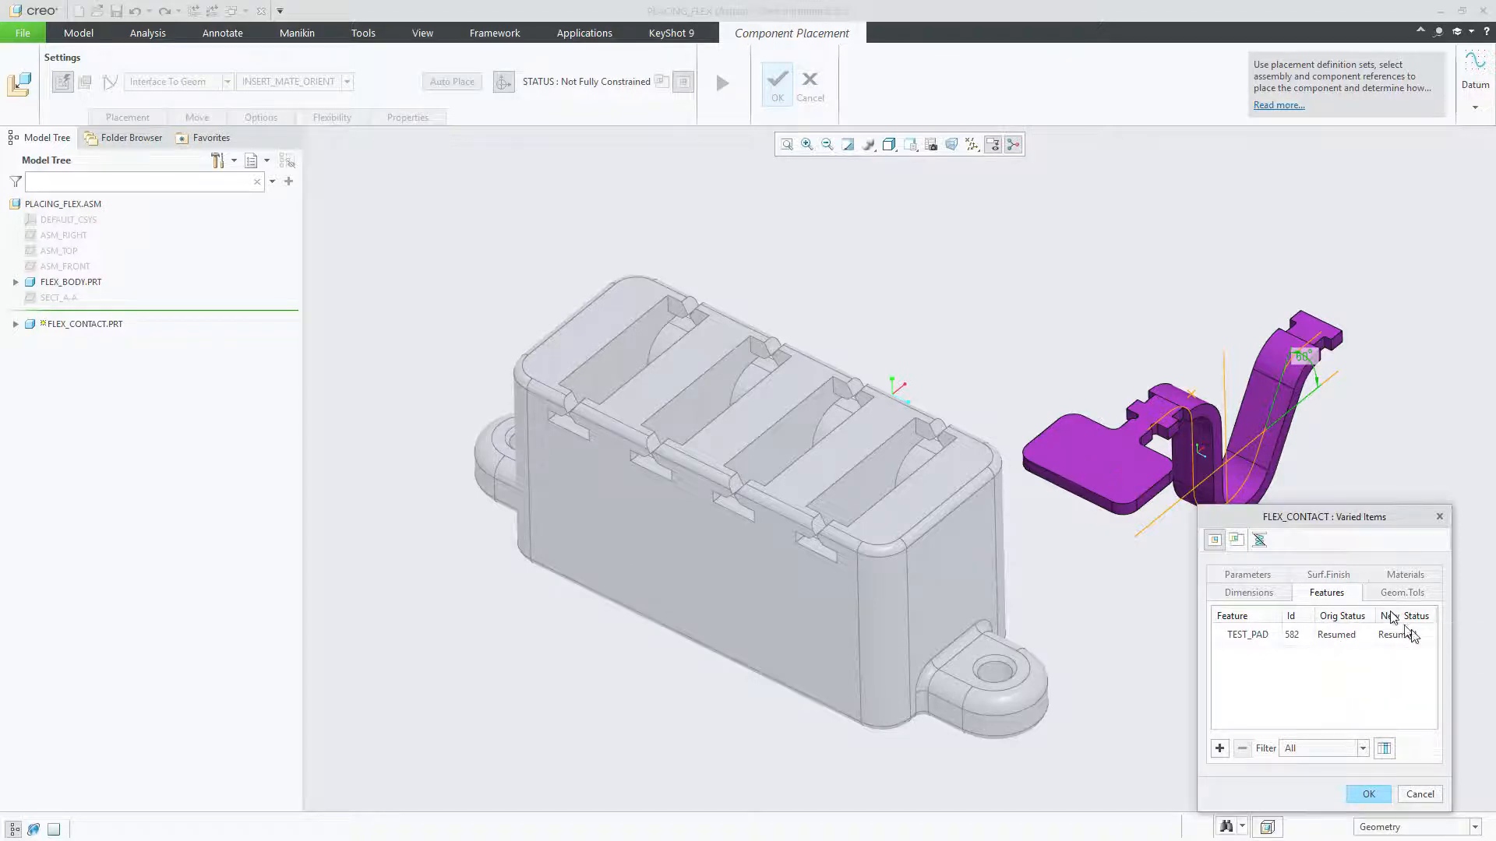
{"action": "left_click", "coordinate": [1432, 637]}
{"action": "left_click", "coordinate": [1430, 636]}
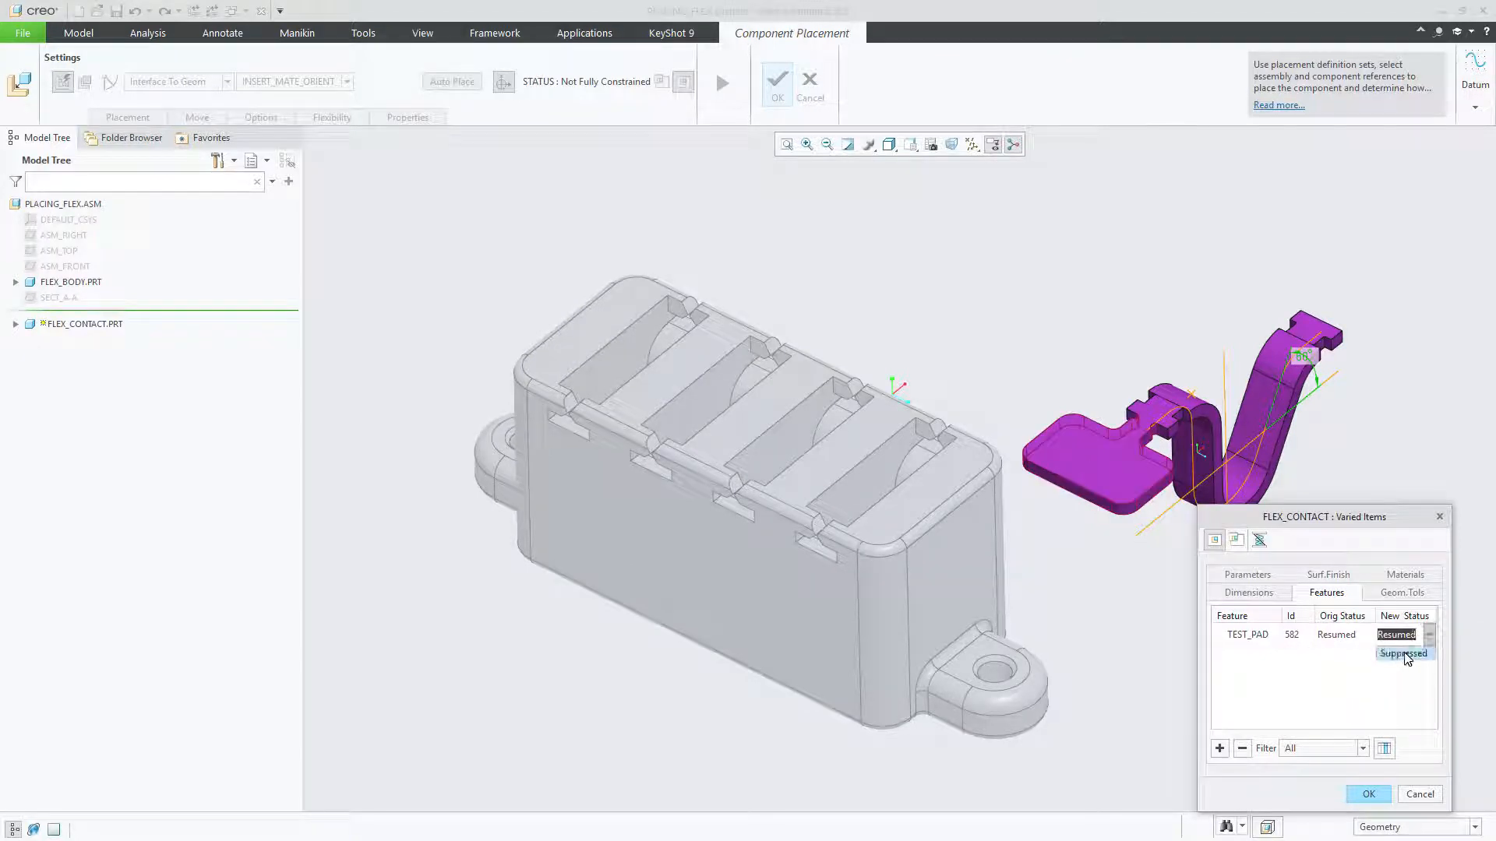
{"action": "left_click", "coordinate": [1403, 654]}
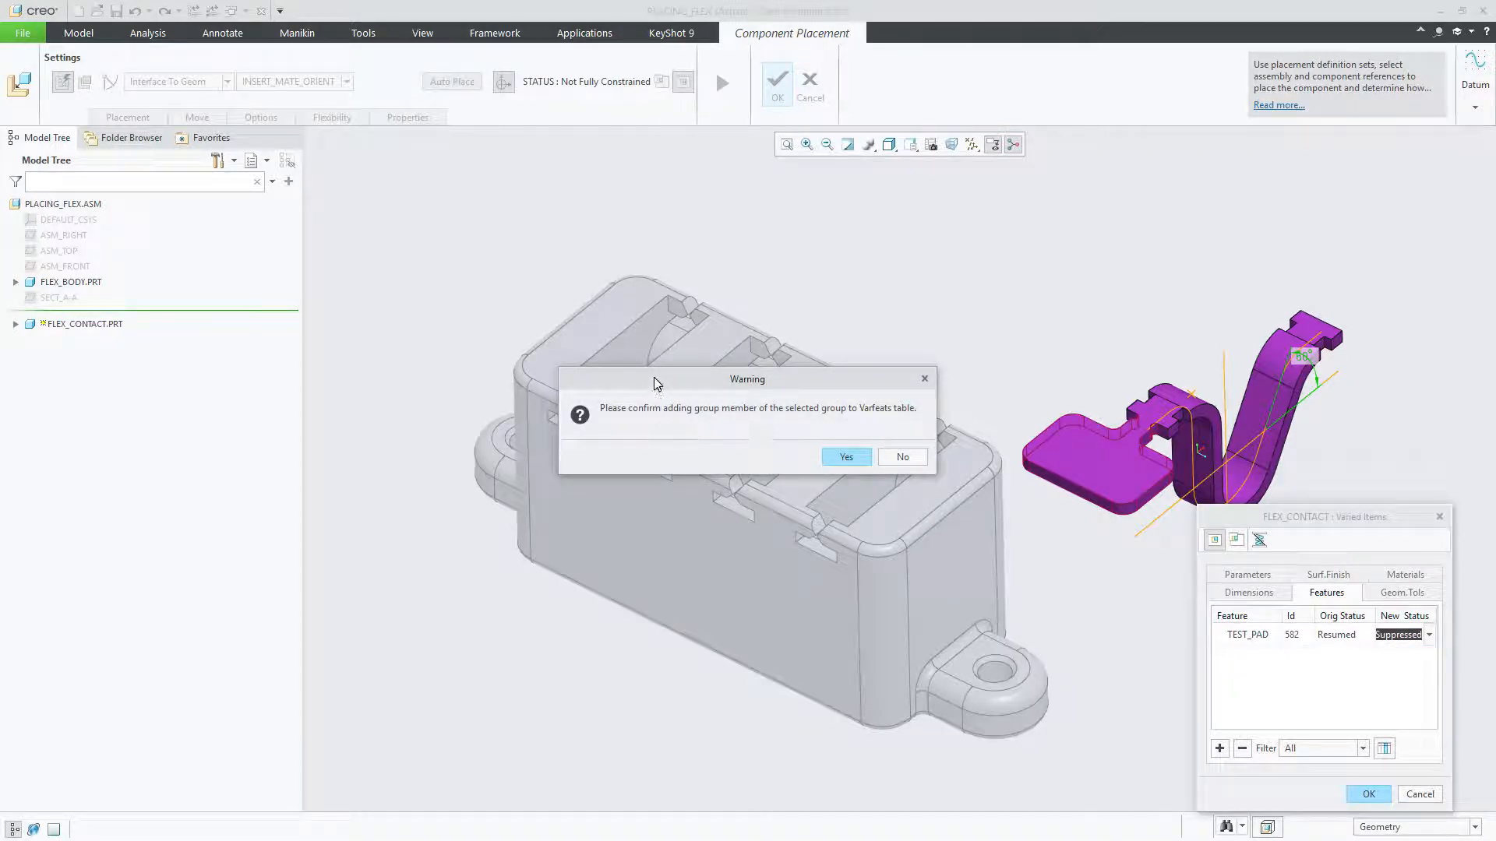
{"action": "left_click_drag", "start_coordinate": [654, 378], "coordinate": [684, 334]}
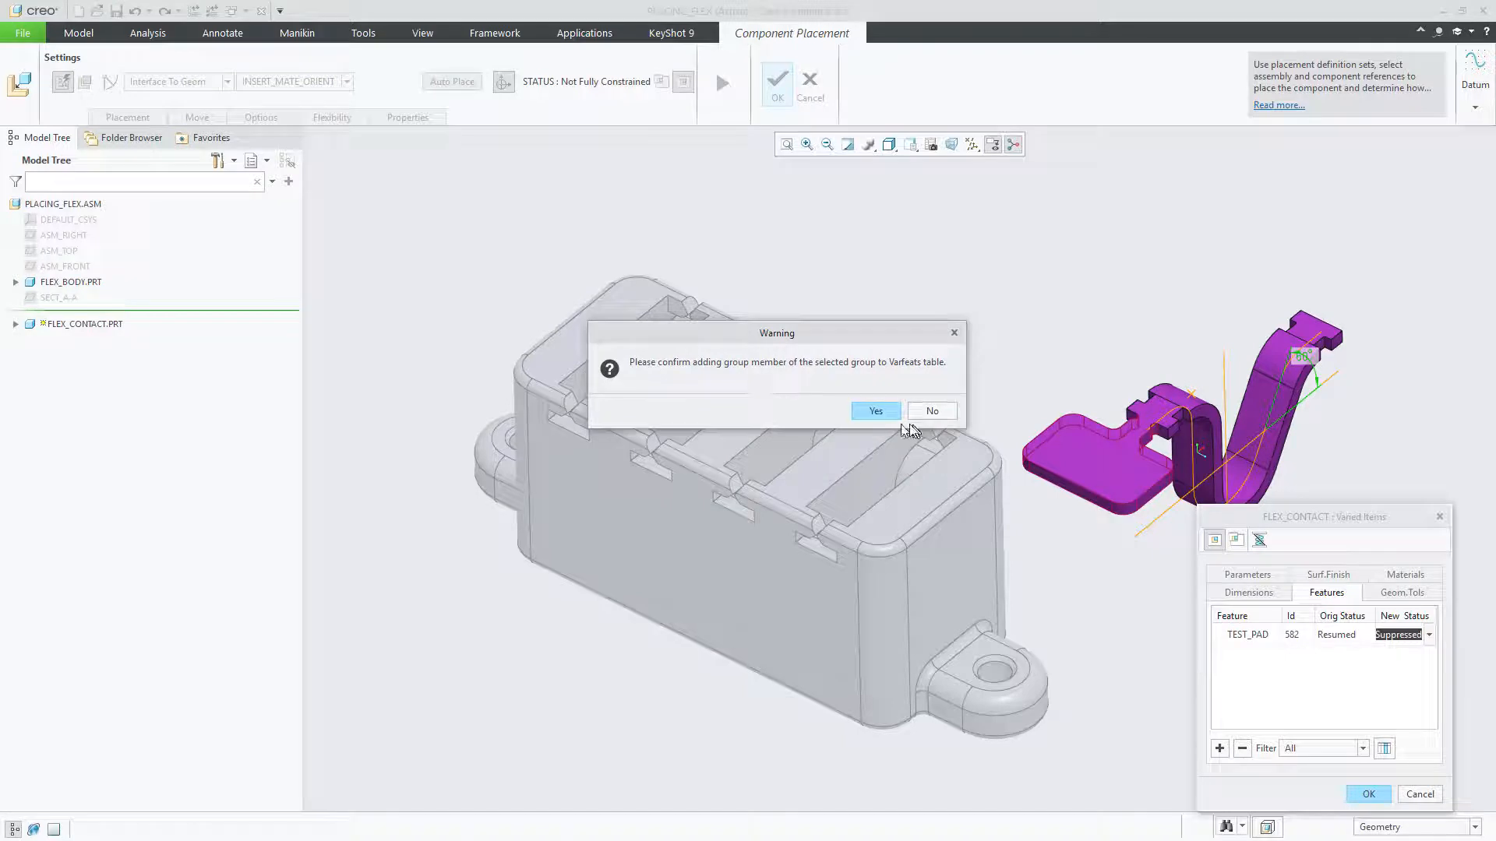
{"action": "left_click", "coordinate": [876, 413]}
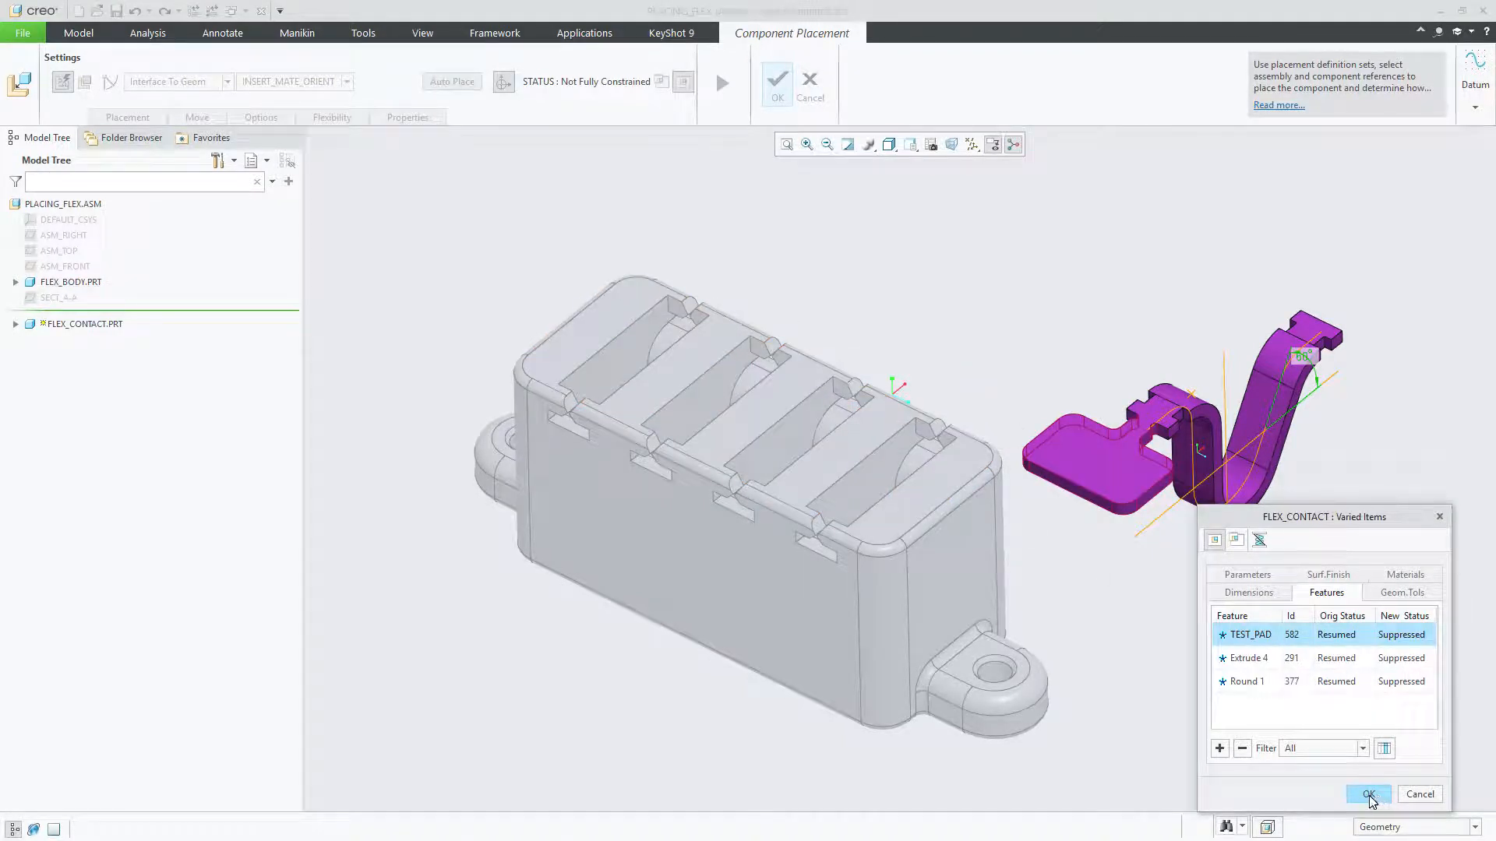
{"action": "mouse_move", "coordinate": [1298, 506]}
{"action": "left_mouse_down"}
{"action": "mouse_move", "coordinate": [1247, 471]}
{"action": "mouse_move", "coordinate": [1287, 501]}
{"action": "left_mouse_up"}
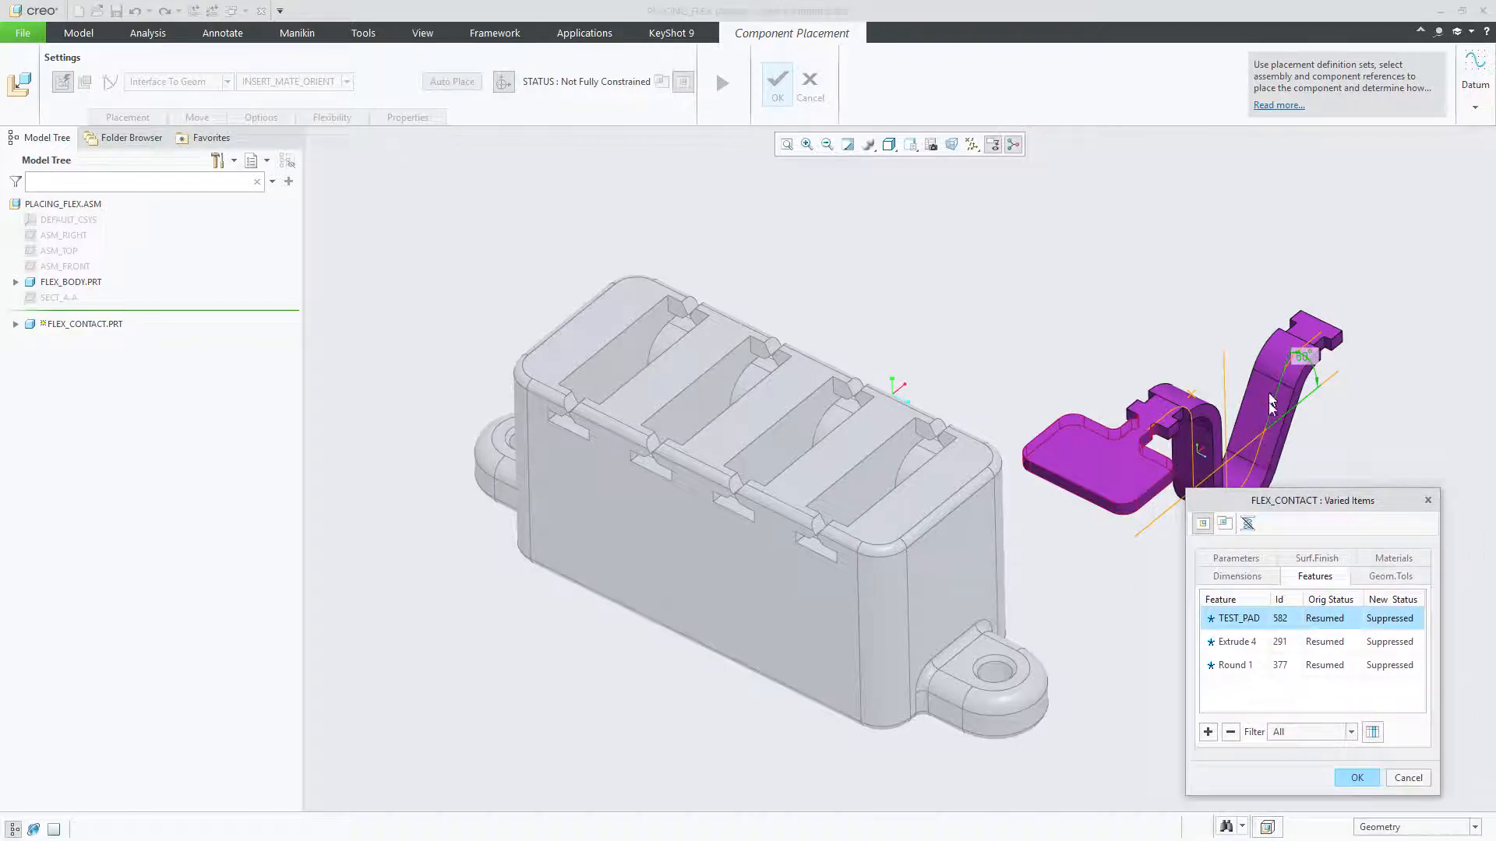
{"action": "left_click", "coordinate": [1357, 778]}
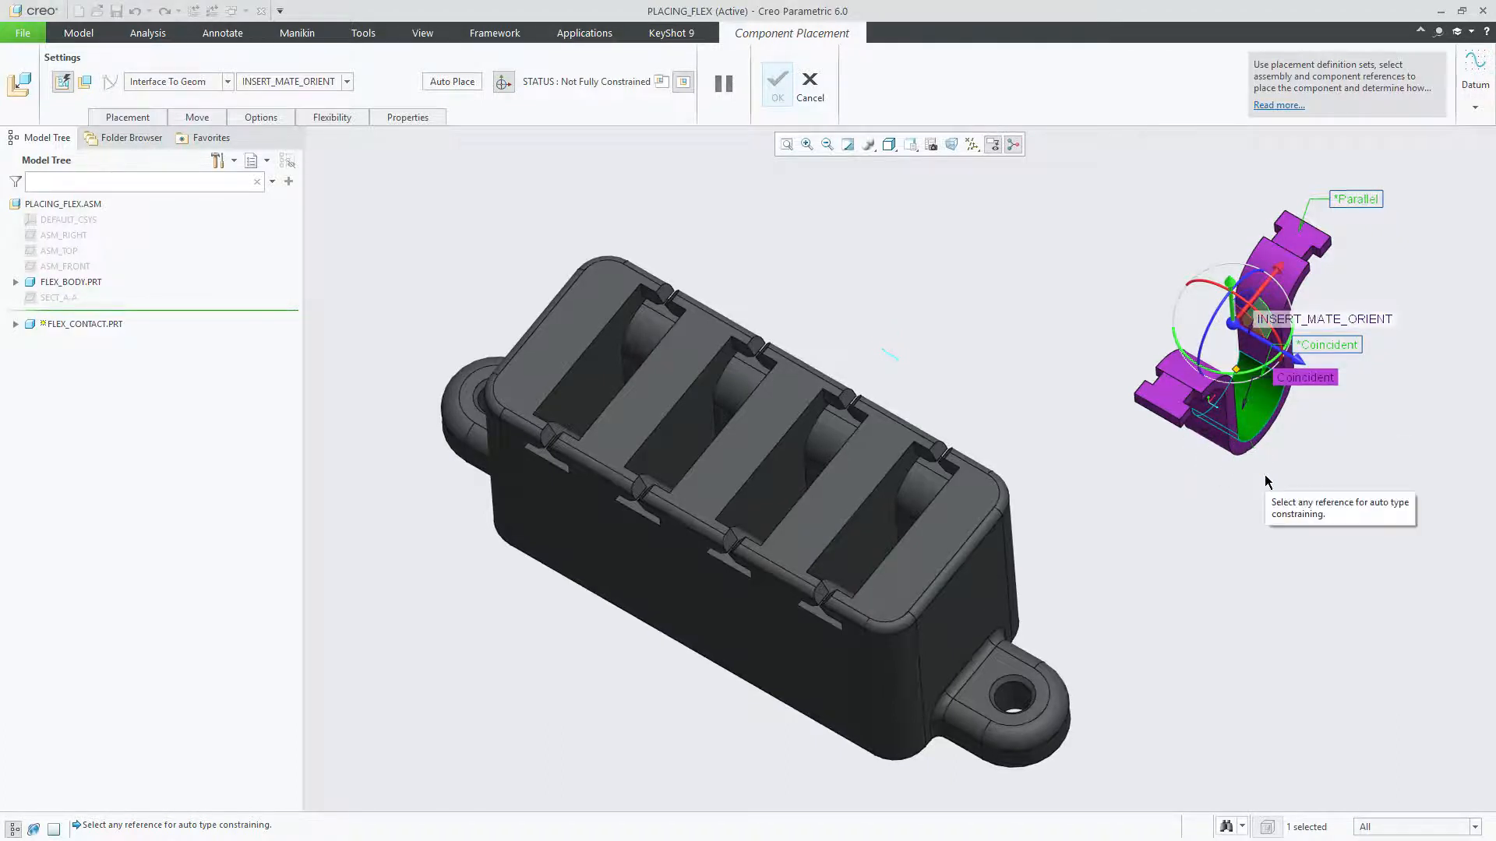
{"action": "scroll", "coordinate": [1265, 481], "scroll_direction": "up", "scroll_amount": 1}
{"action": "middle_click_drag", "start_coordinate": [1265, 476], "coordinate": [1265, 476]}
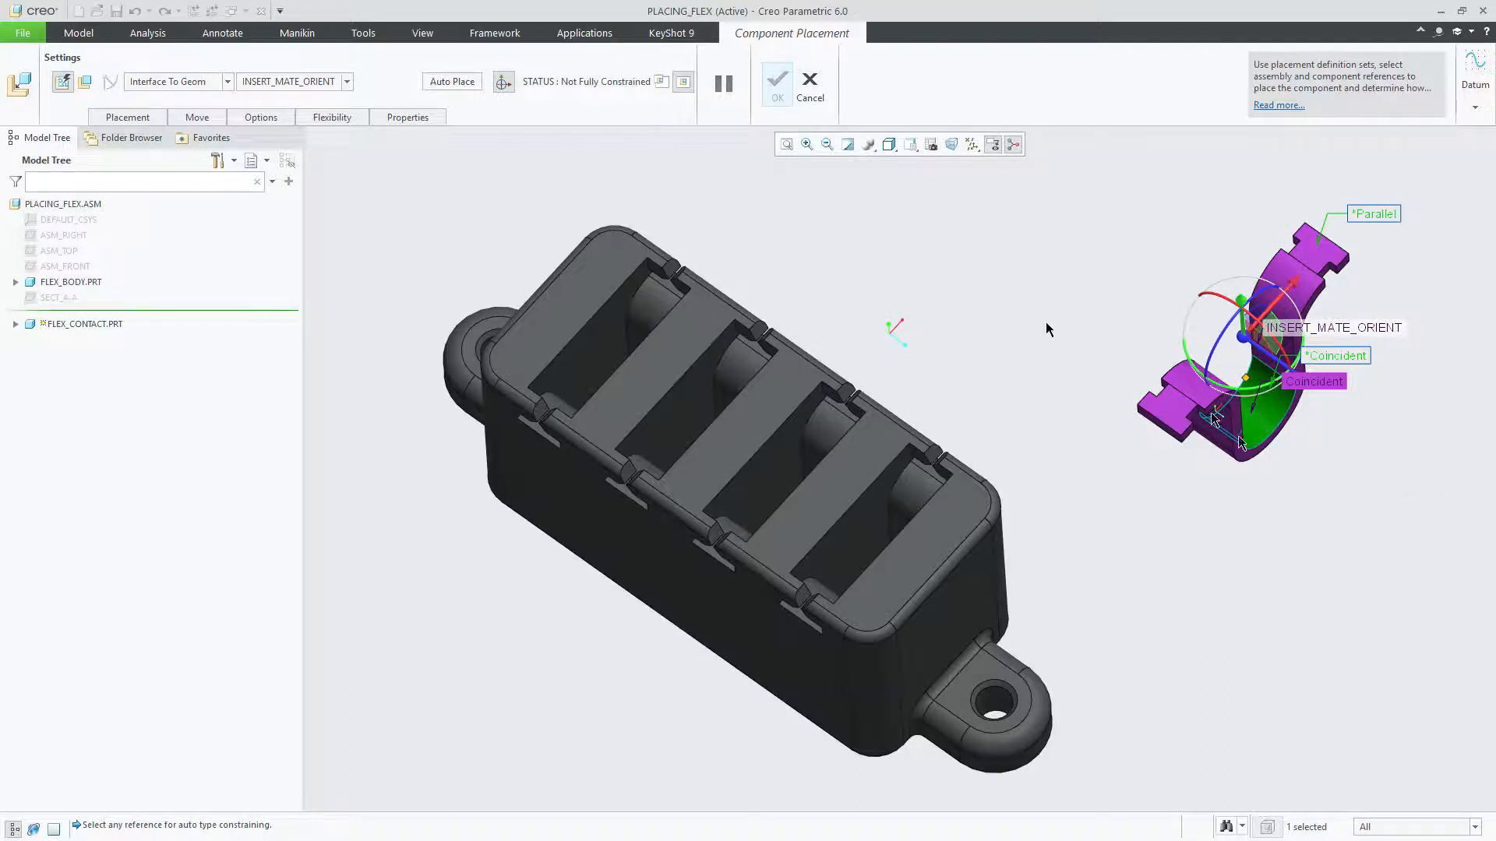
Step: Check the exercise instructions, then constrain the contact's curved surface coincident with the radial surface at the bottom of the connector's end slot
{"action": "left_click_drag", "start_coordinate": [0, 81], "coordinate": [844, 58]}
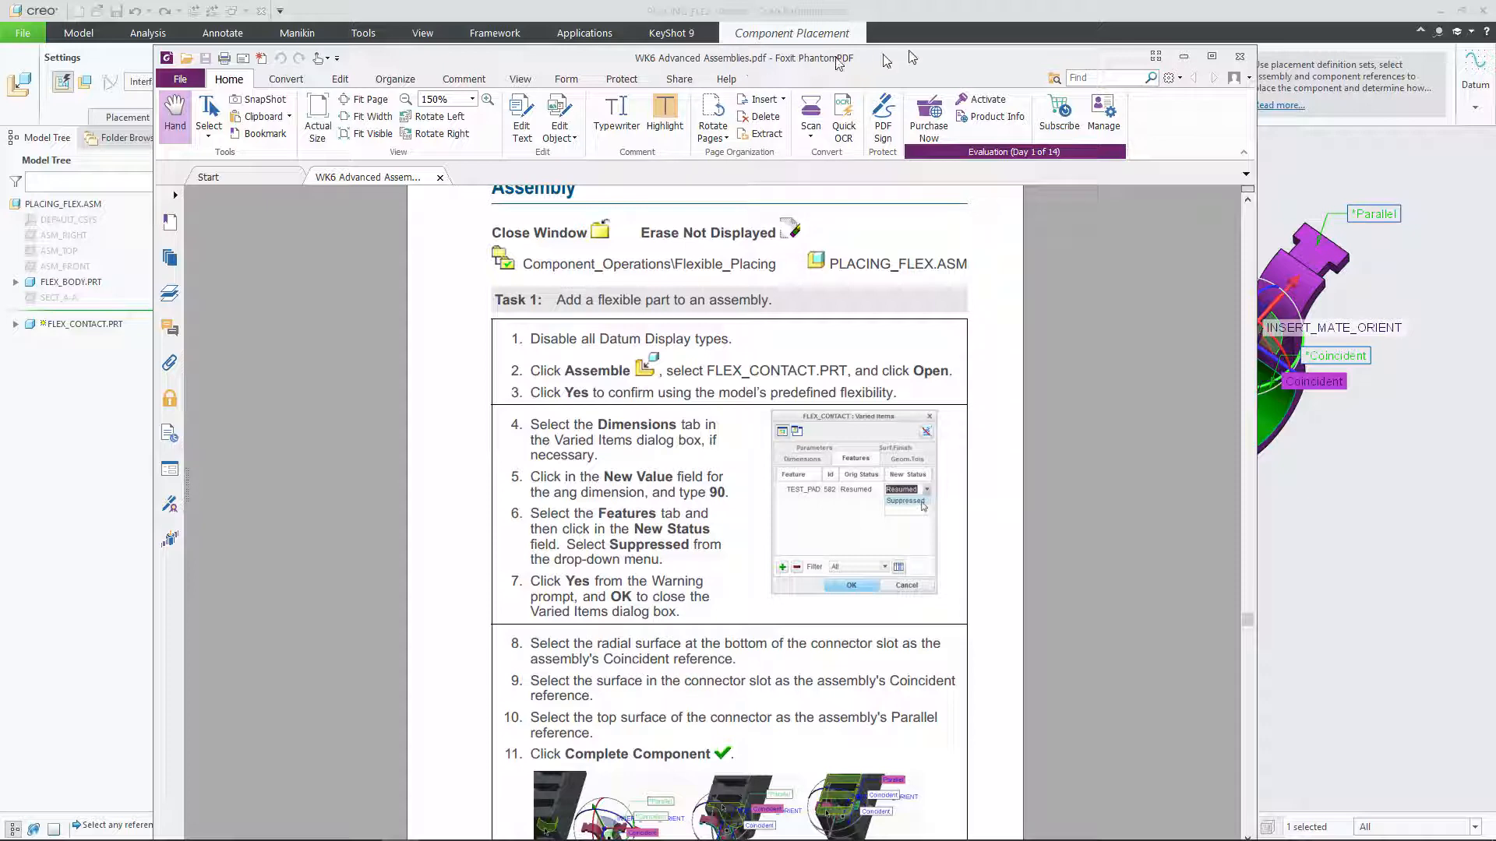
{"action": "left_click_drag", "start_coordinate": [1000, 62], "coordinate": [0, 211]}
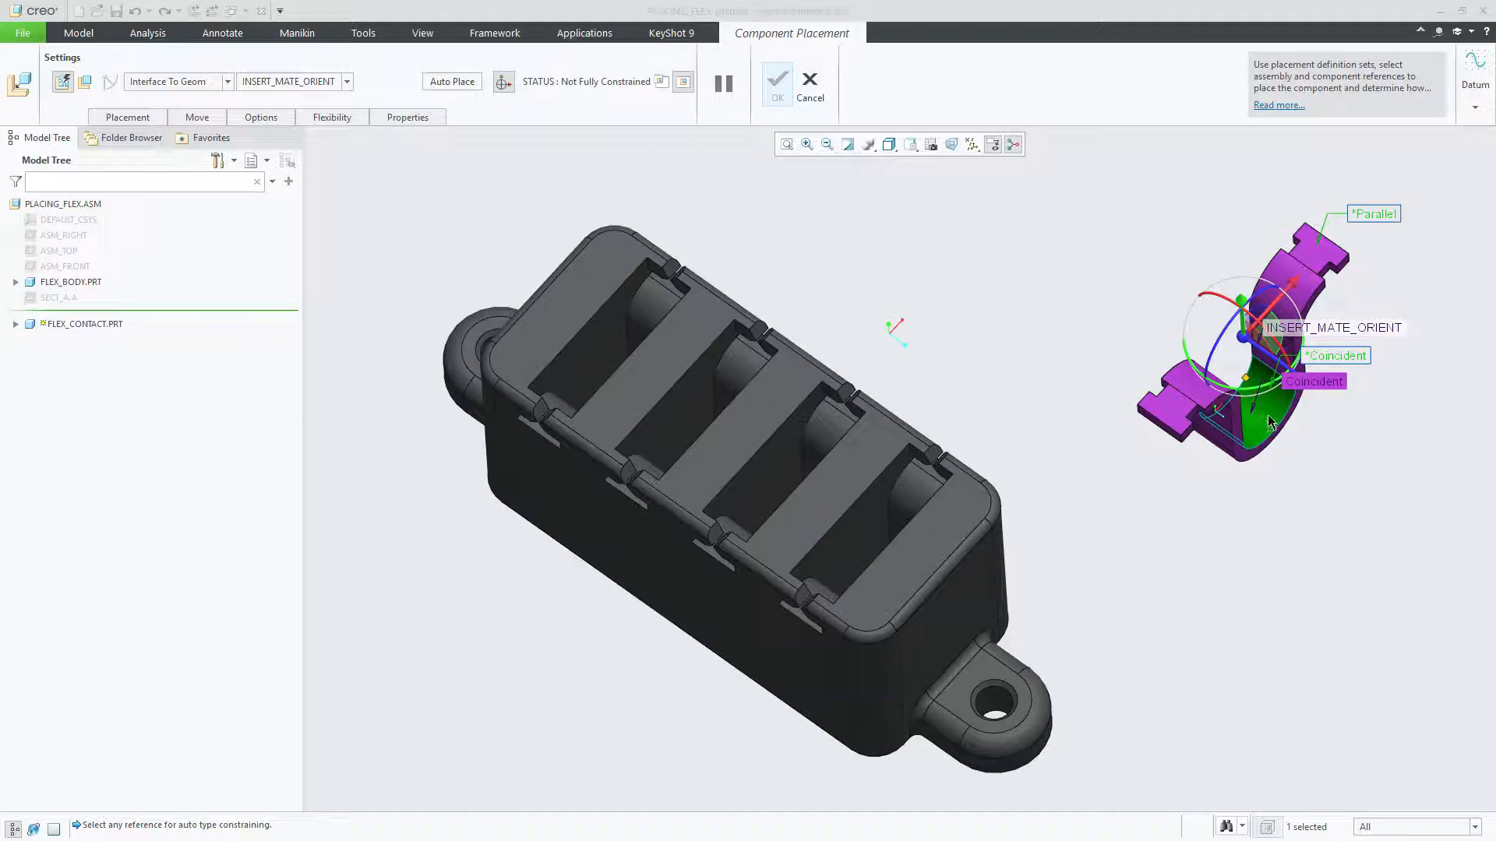
{"action": "scroll", "coordinate": [1267, 429], "scroll_direction": "down", "scroll_amount": 2}
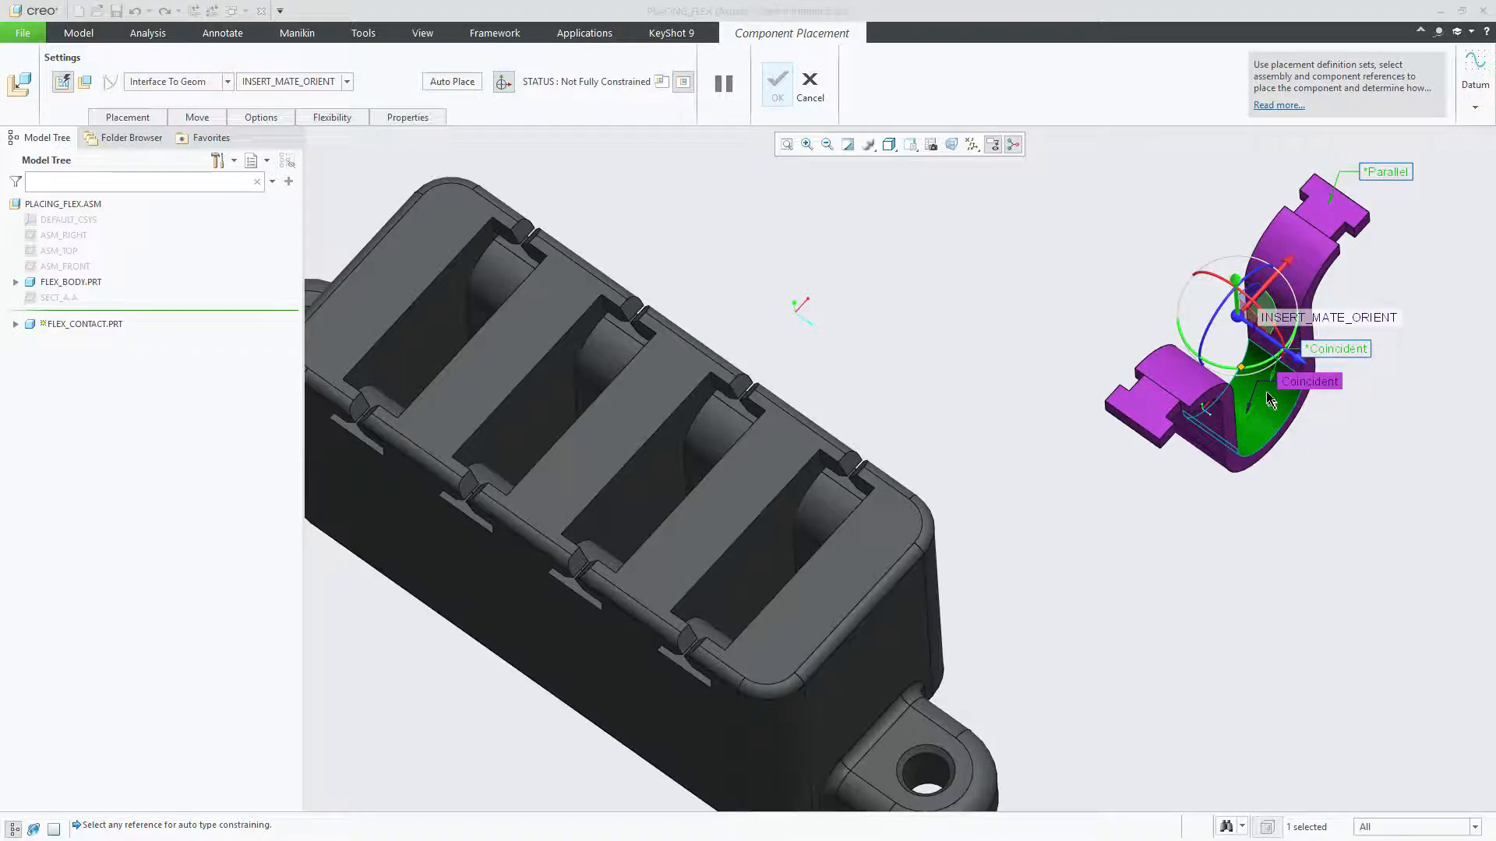
{"action": "left_click", "coordinate": [1265, 405]}
{"action": "middle_click_drag", "start_coordinate": [859, 549], "coordinate": [822, 604]}
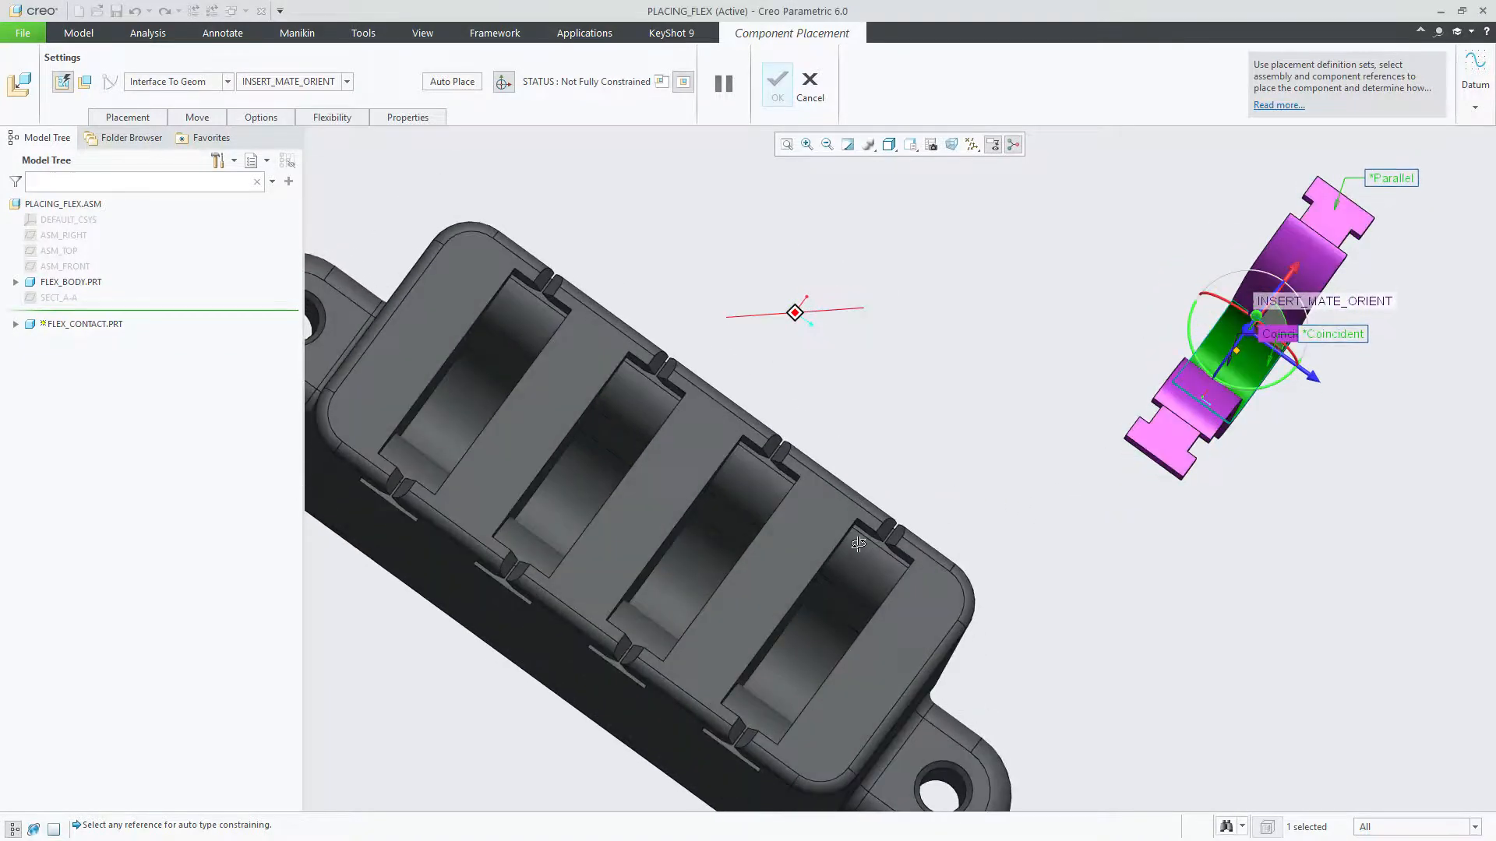
{"action": "left_click", "coordinate": [792, 673]}
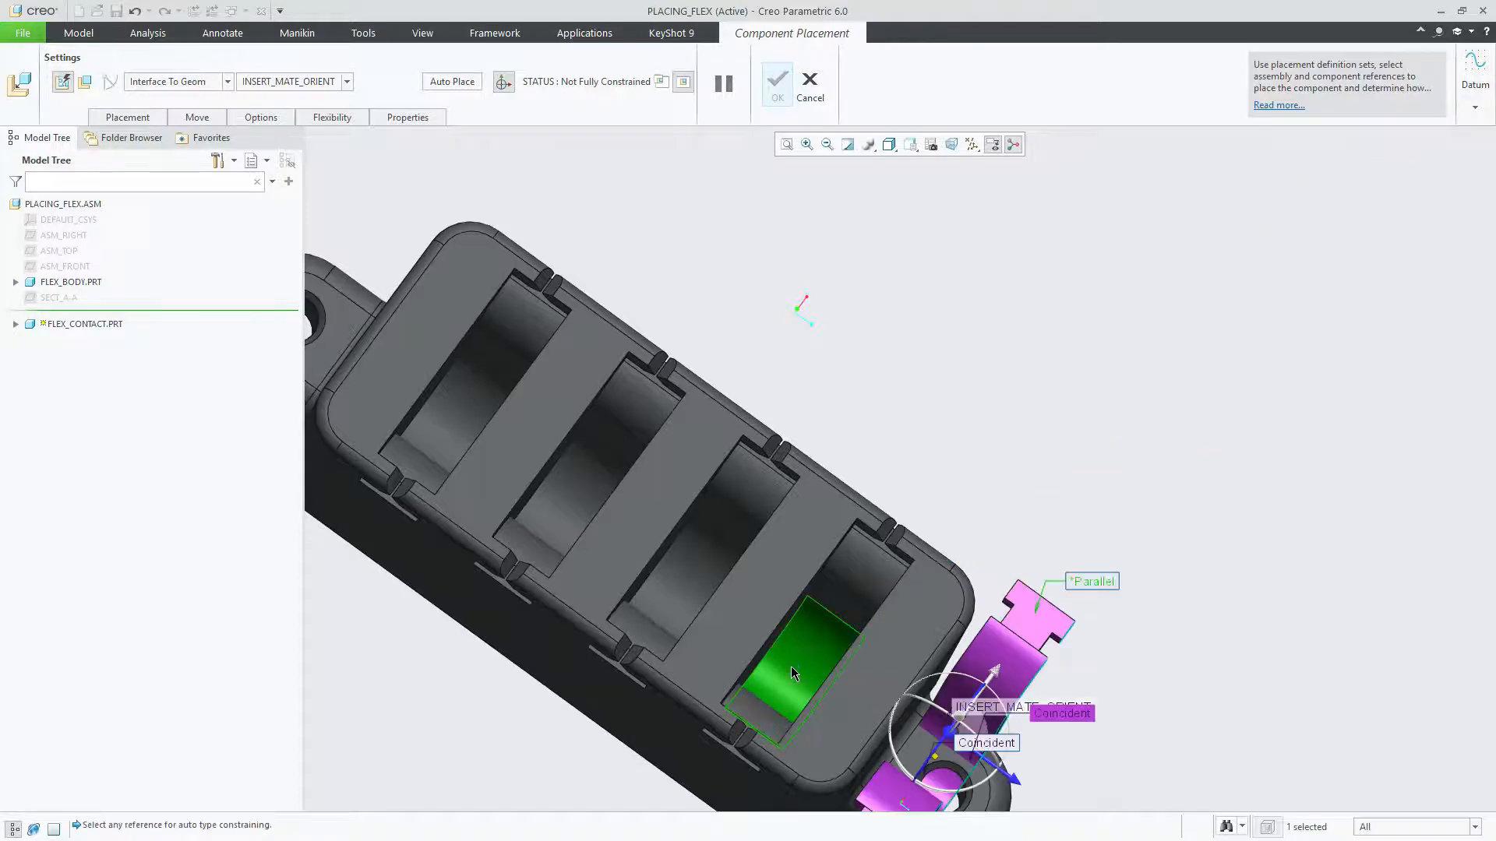
Step: Assign the inner side wall of the same connector slot as the reference for the contact's second Coincident constraint
{"action": "middle_click_drag", "start_coordinate": [792, 667], "coordinate": [820, 653]}
{"action": "scroll", "coordinate": [820, 656], "scroll_direction": "up", "scroll_amount": 3}
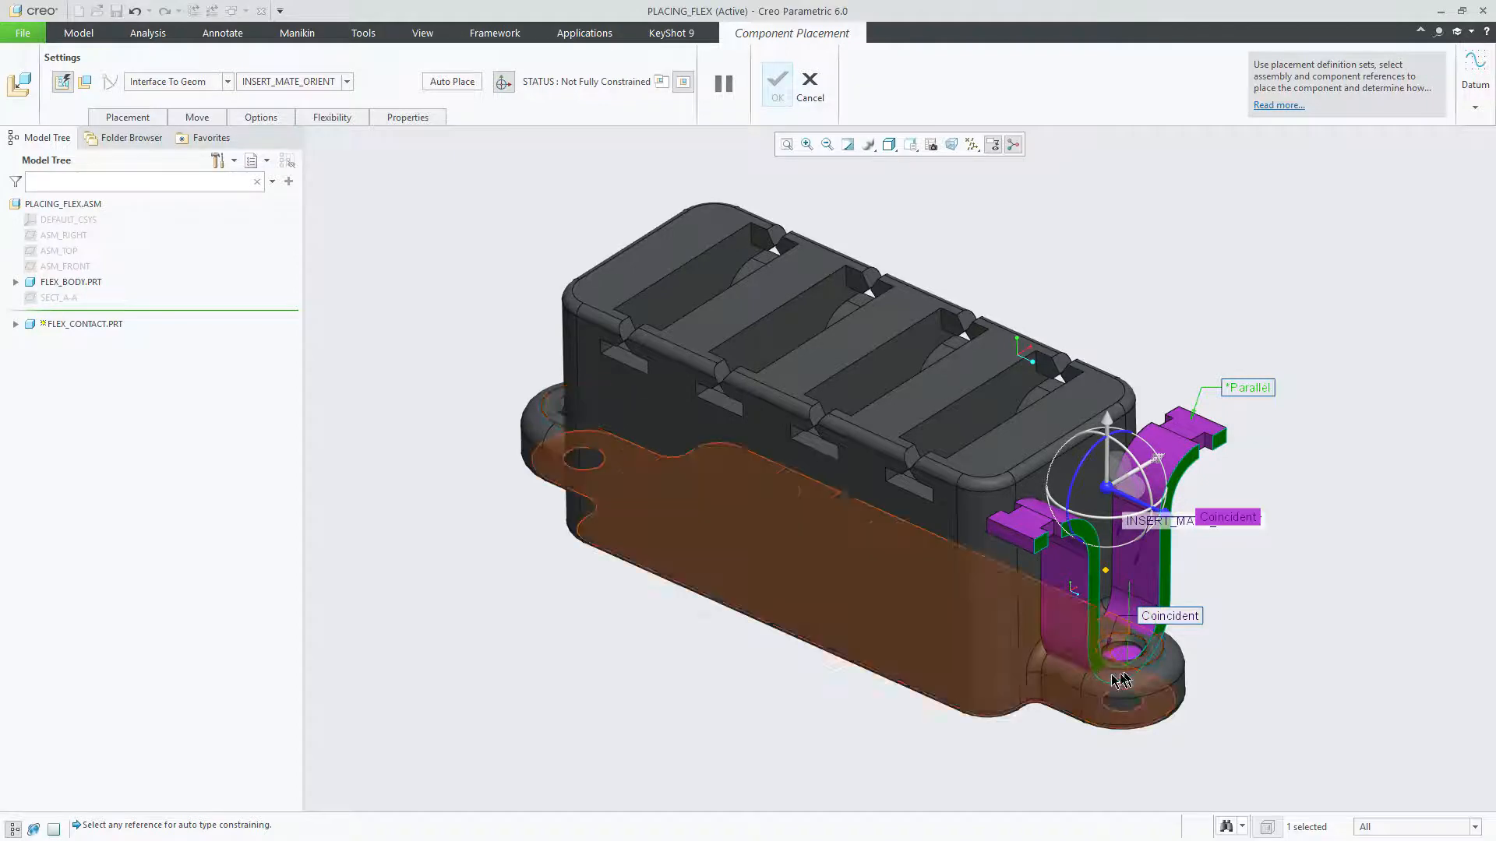
{"action": "middle_click_drag", "start_coordinate": [909, 476], "coordinate": [935, 374]}
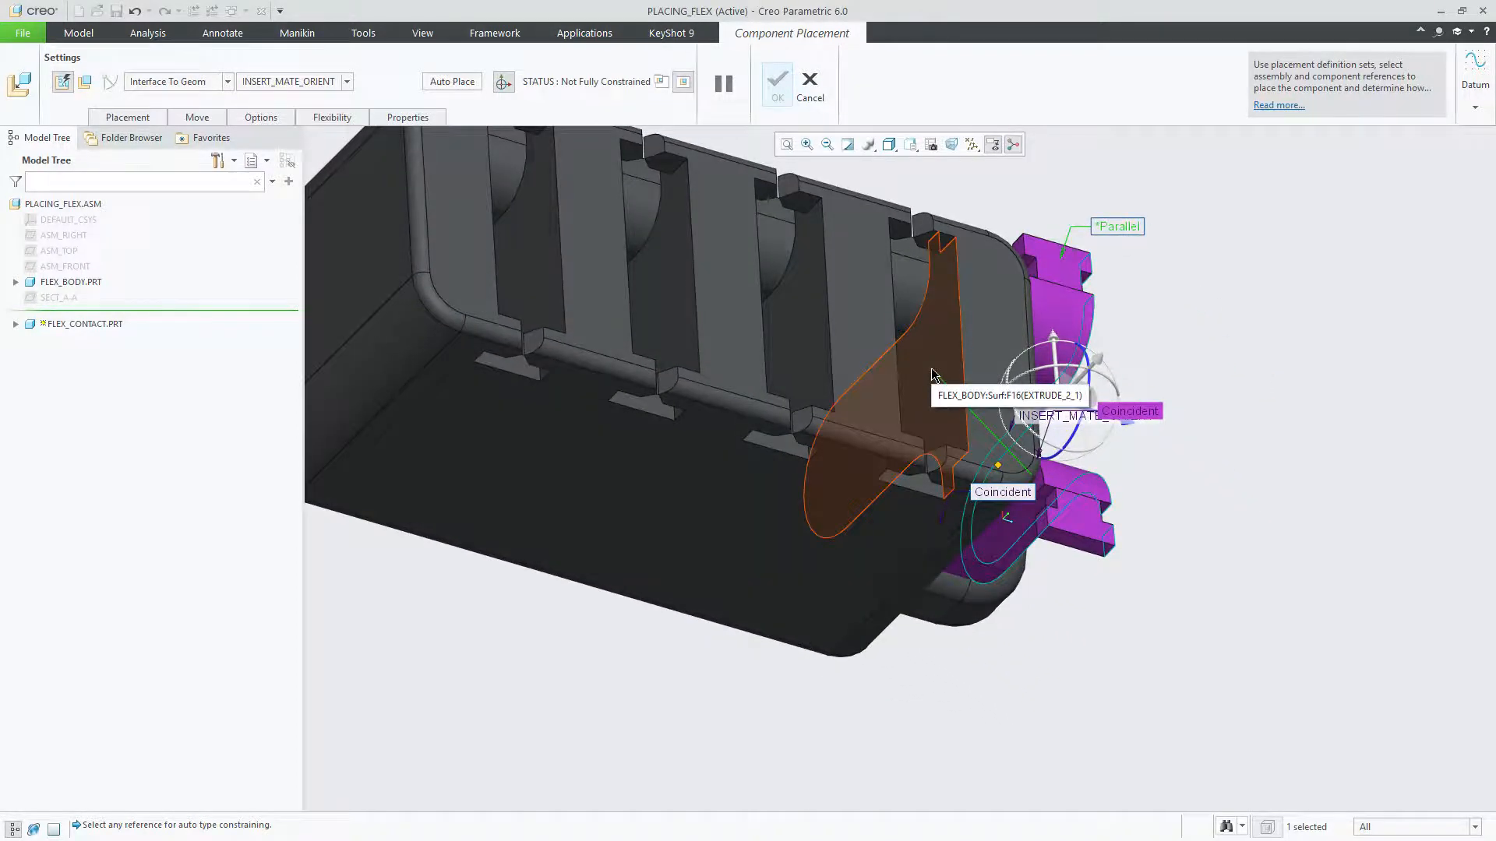
{"action": "left_click", "coordinate": [939, 368]}
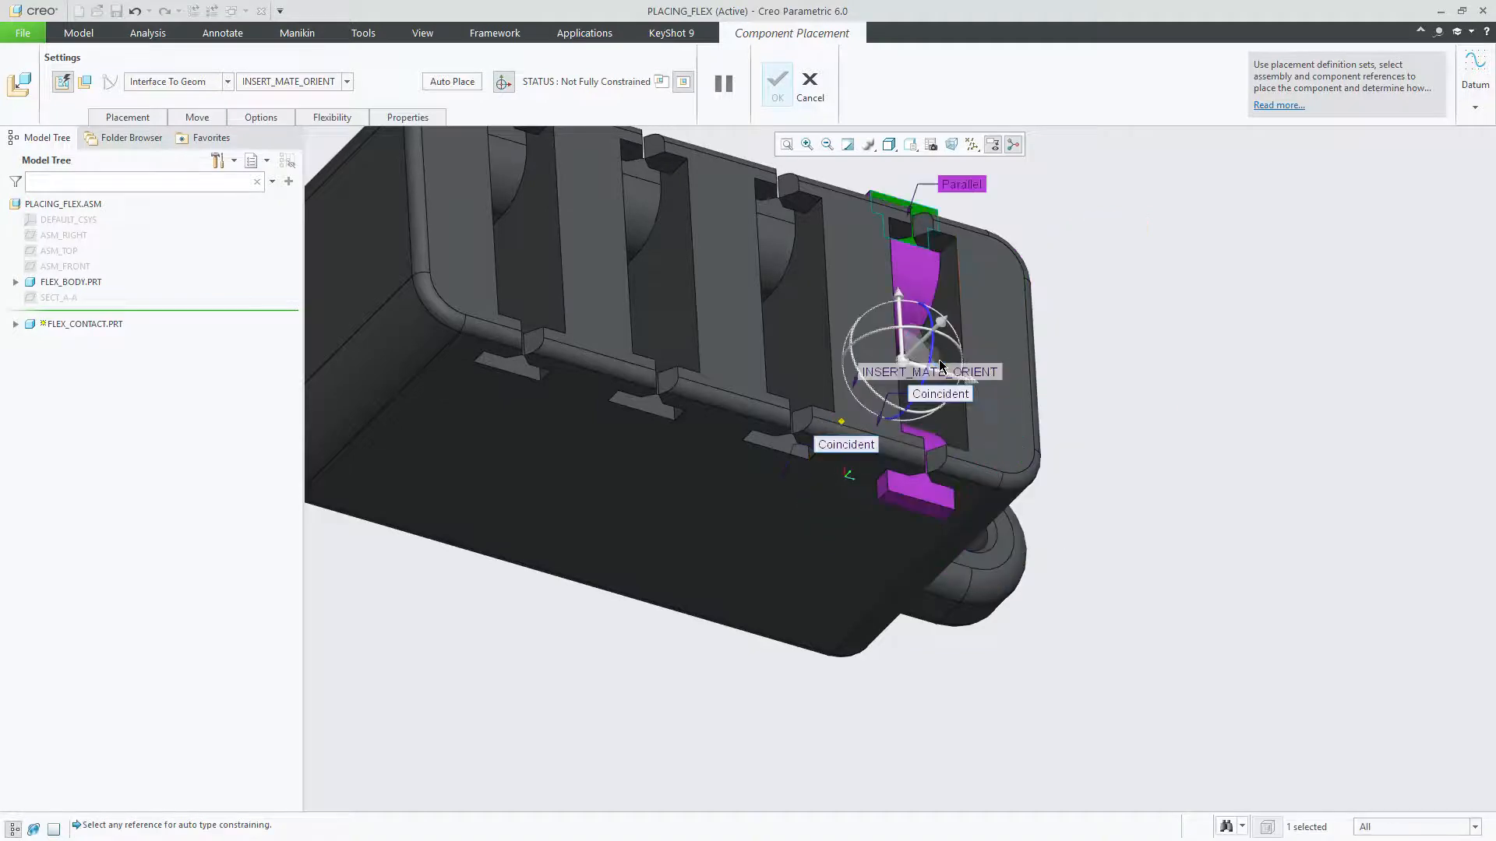
Step: Assign the connector body's top surface as the contact's Parallel reference and complete the component placement
{"action": "middle_click_drag", "start_coordinate": [1055, 586], "coordinate": [1055, 585]}
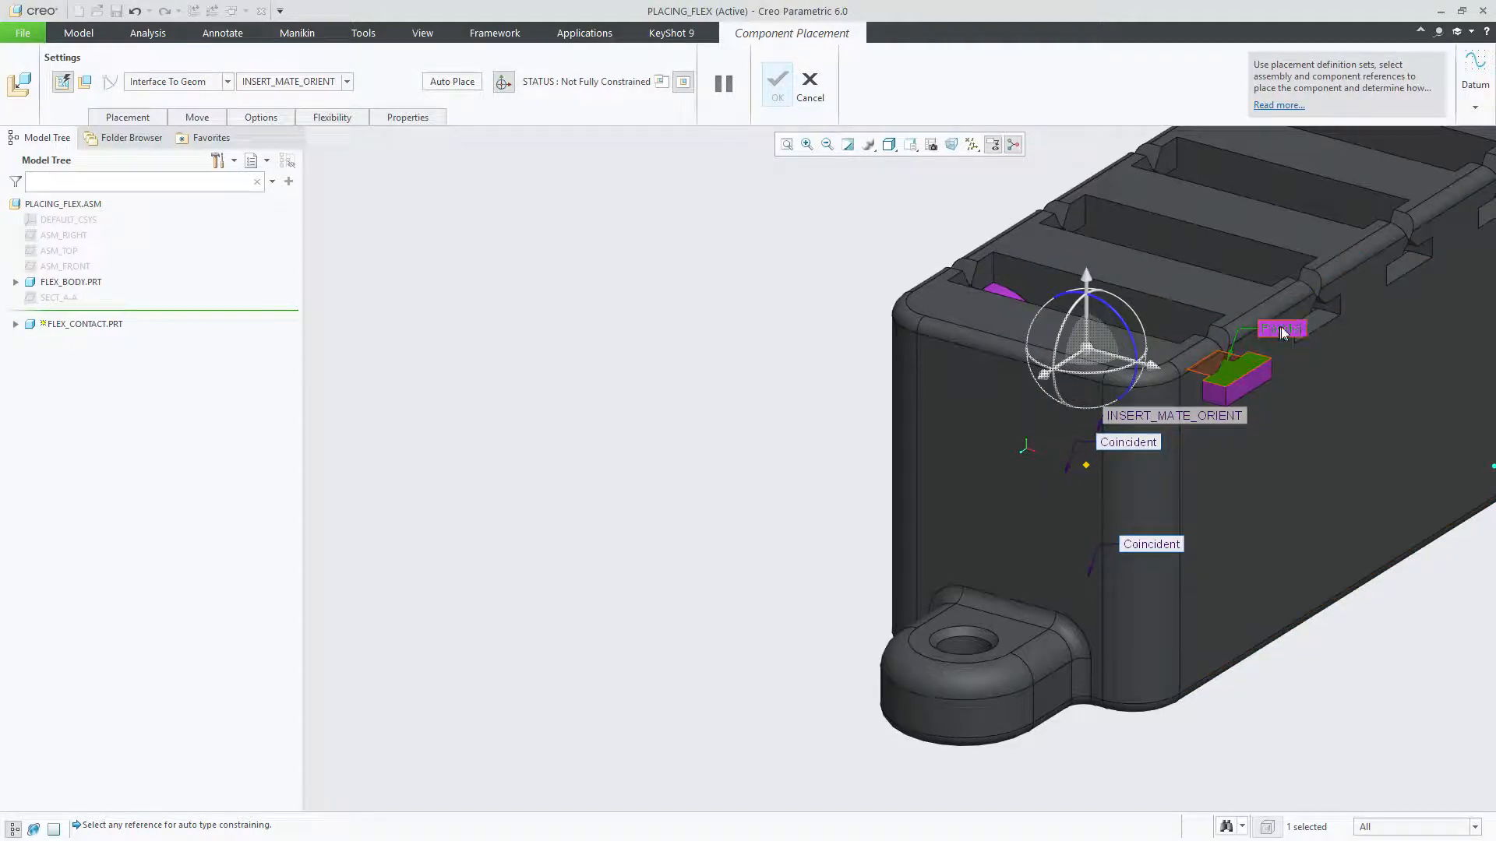
{"action": "left_click", "coordinate": [1148, 271]}
{"action": "mouse_move", "coordinate": [809, 388]}
{"action": "middle_mouse_down"}
{"action": "mouse_move", "coordinate": [467, 10]}
{"action": "mouse_move", "coordinate": [594, 83]}
{"action": "middle_mouse_up"}
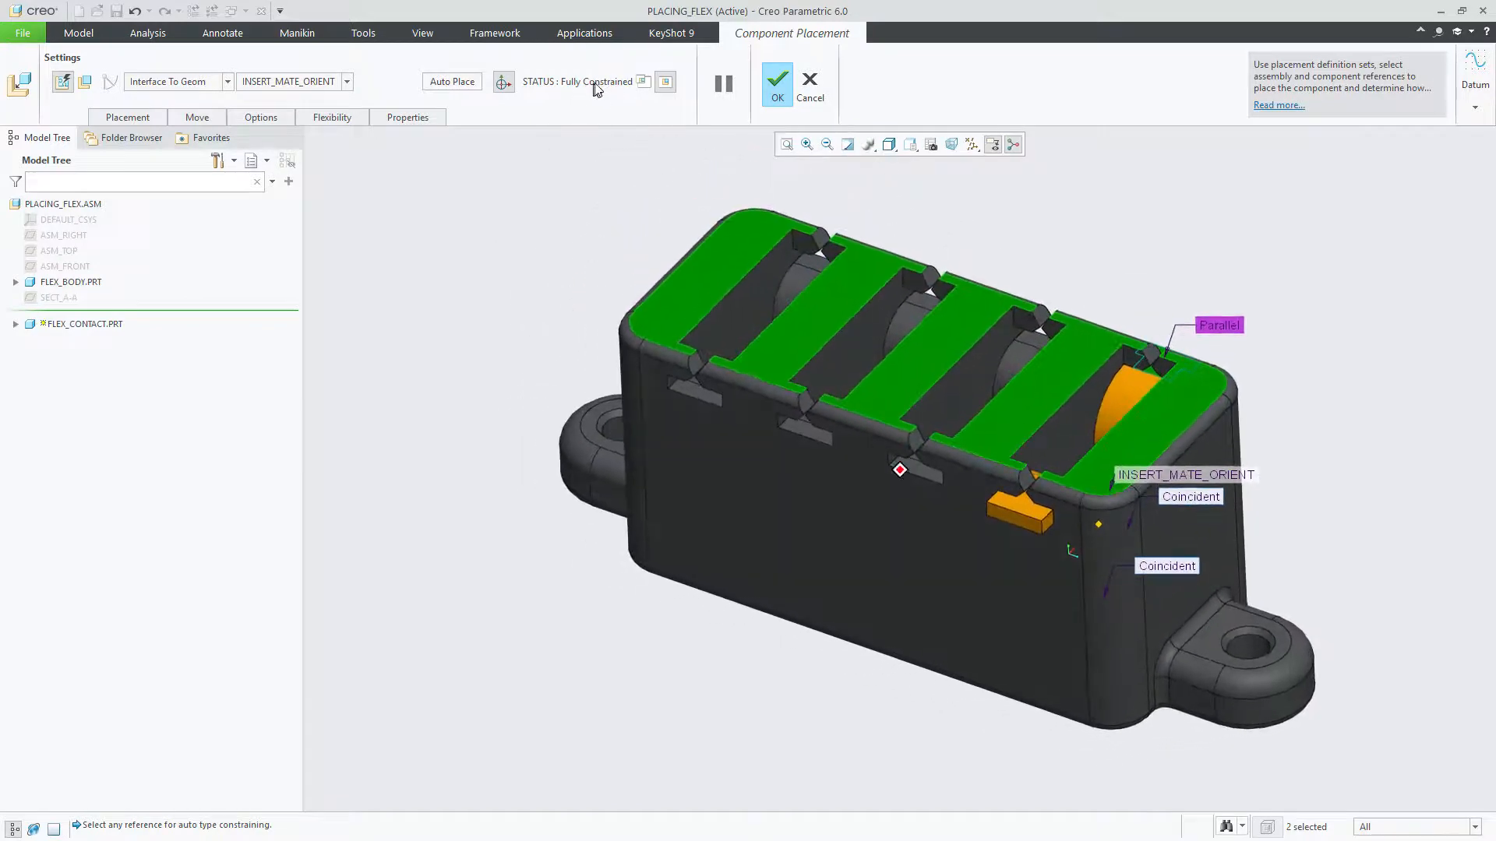
{"action": "left_click", "coordinate": [777, 85]}
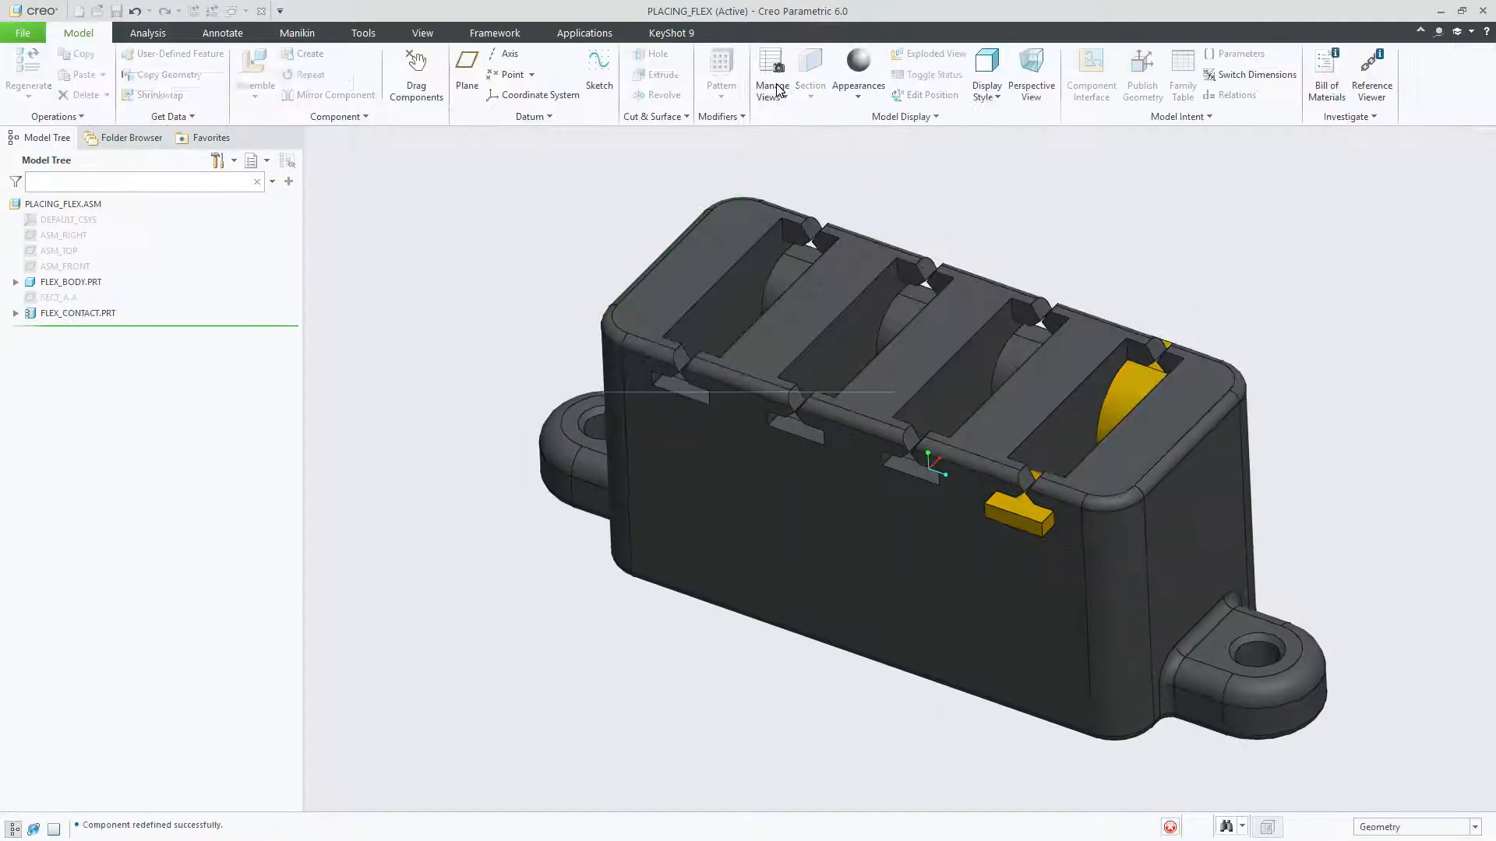
Step: Pattern FLEX_CONTACT as a reference pattern across all four slots of the connector body
{"action": "middle_click_drag", "start_coordinate": [517, 366], "coordinate": [483, 434]}
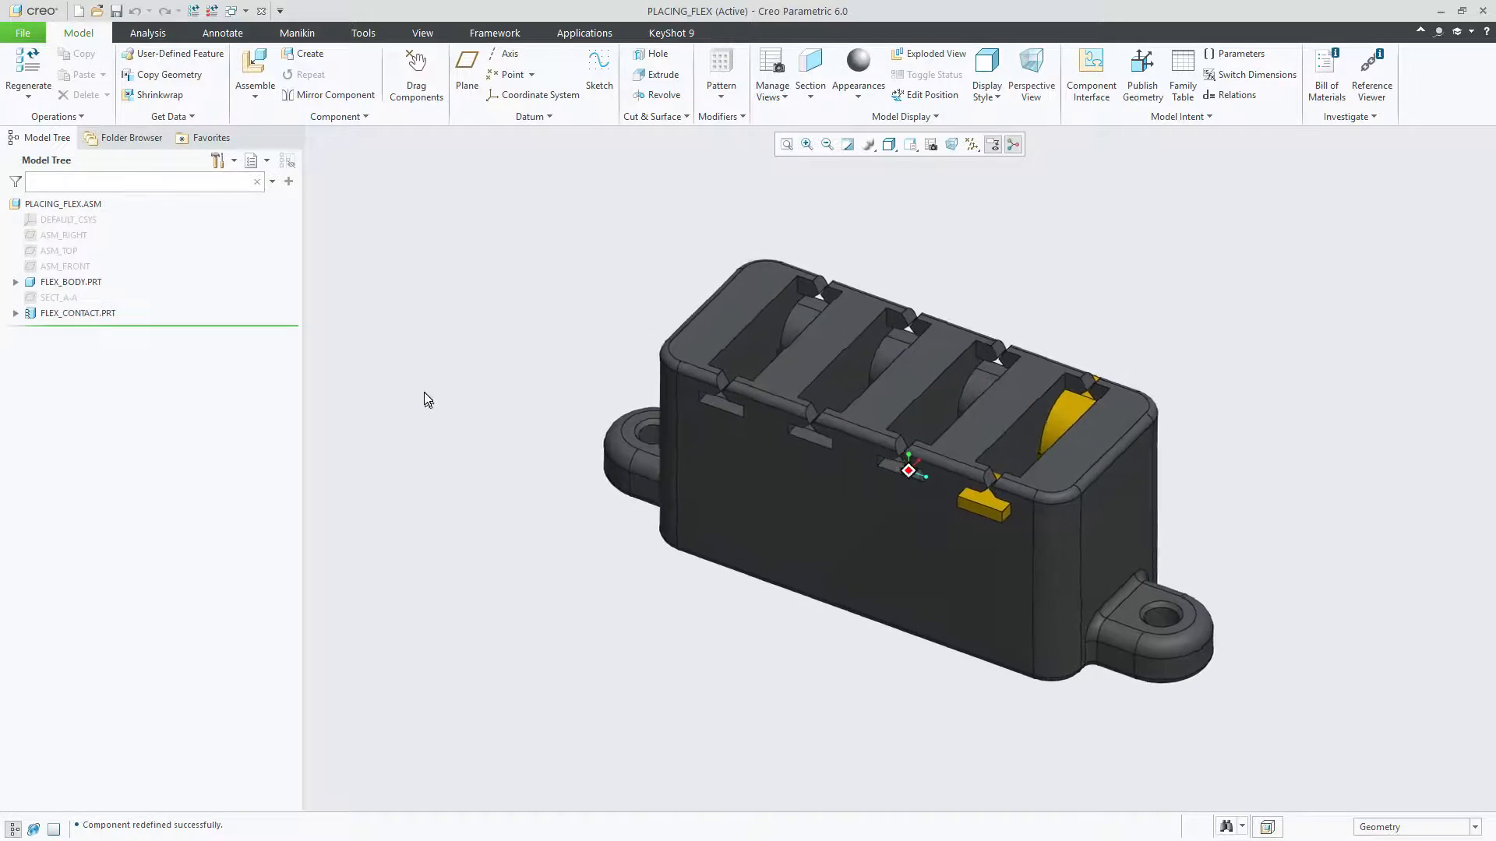
{"action": "scroll", "coordinate": [425, 389], "scroll_direction": "up", "scroll_amount": 5}
{"action": "middle_click_drag", "start_coordinate": [428, 390], "coordinate": [434, 390]}
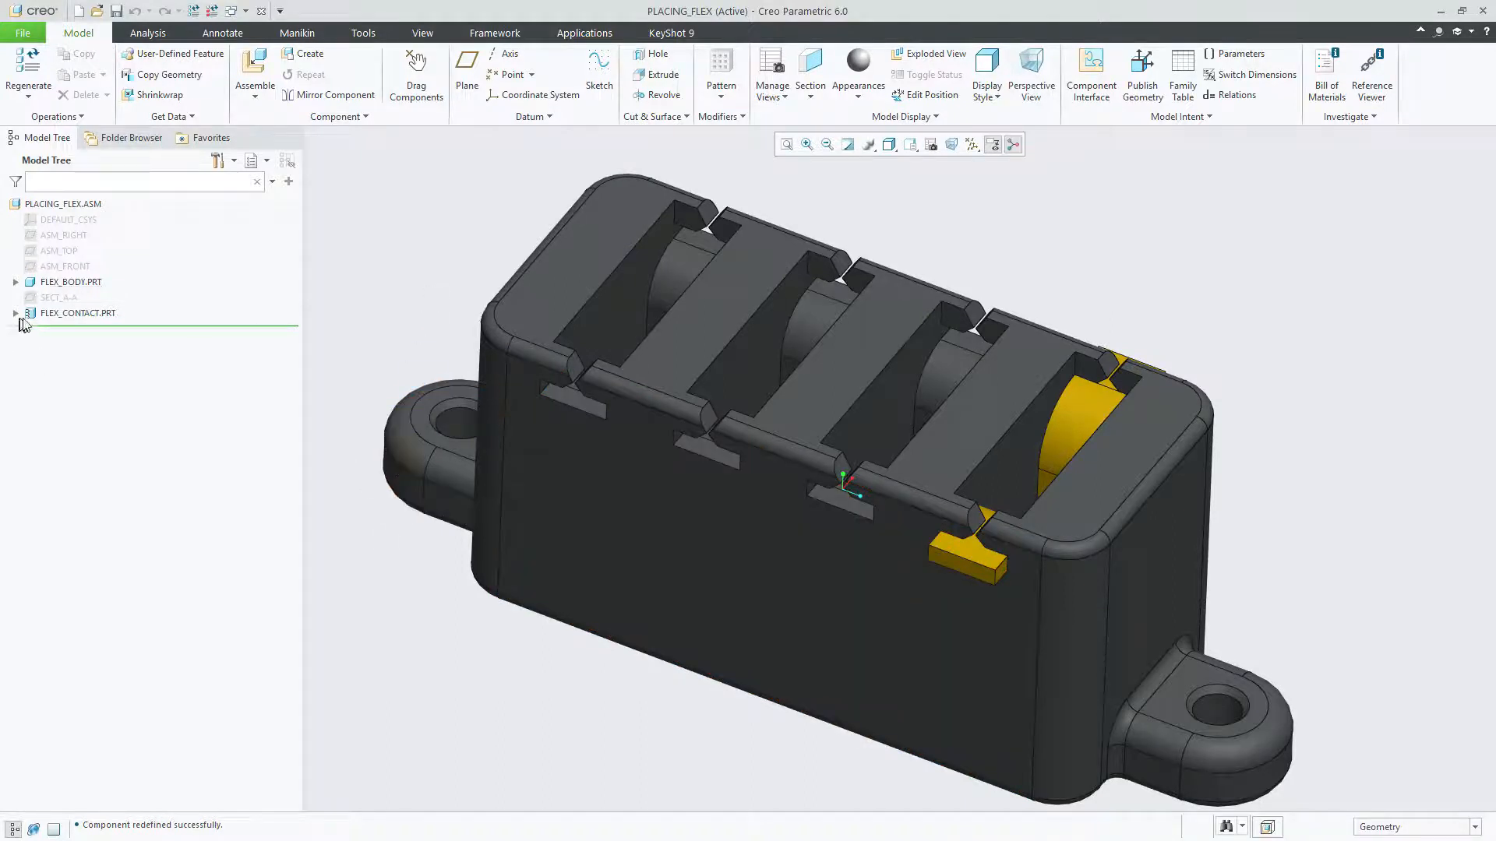
{"action": "left_click", "coordinate": [61, 313]}
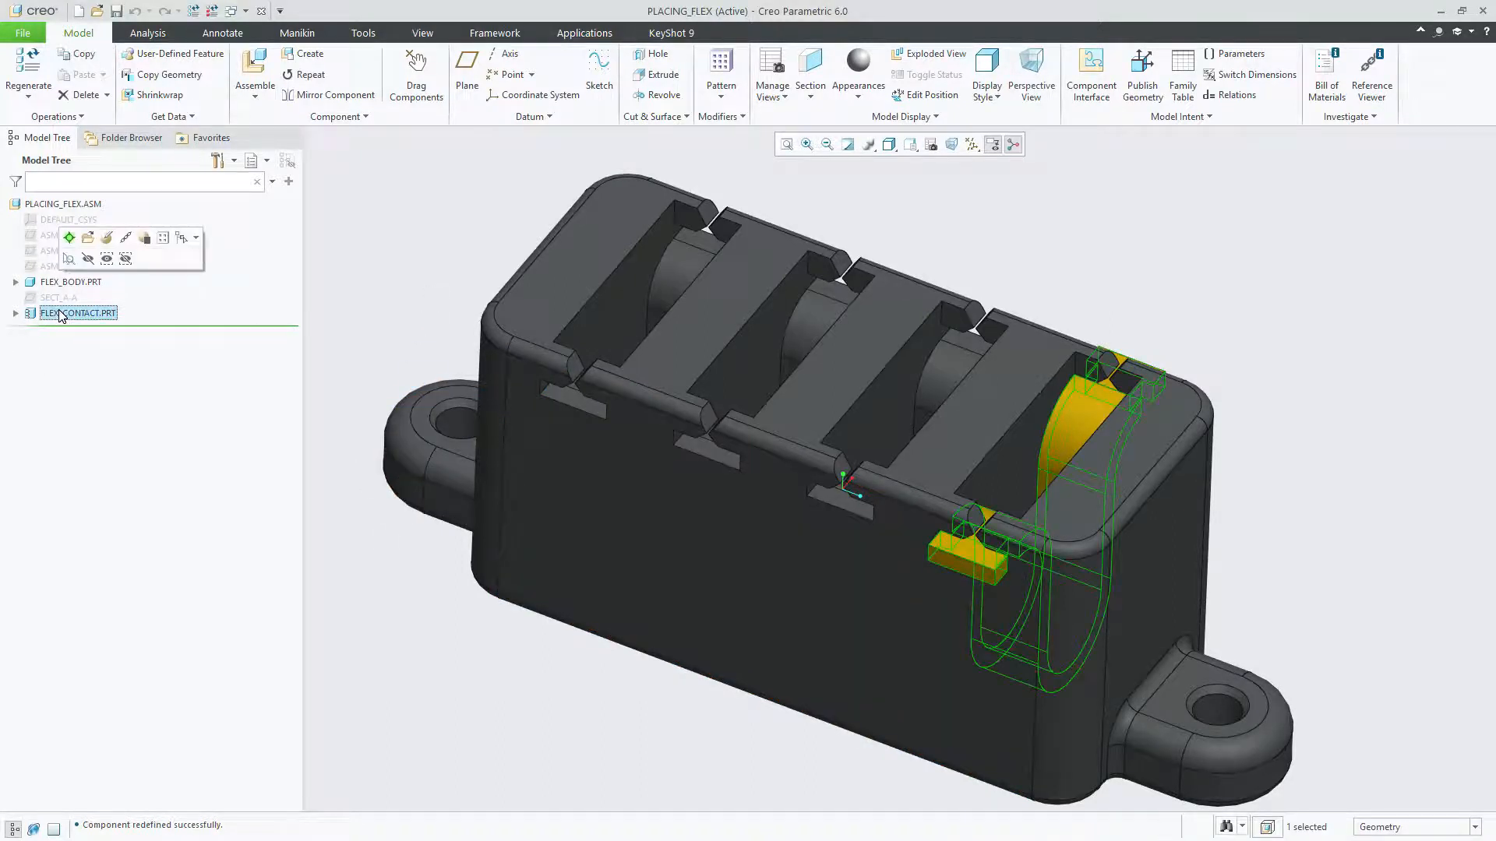
{"action": "left_click", "coordinate": [163, 239]}
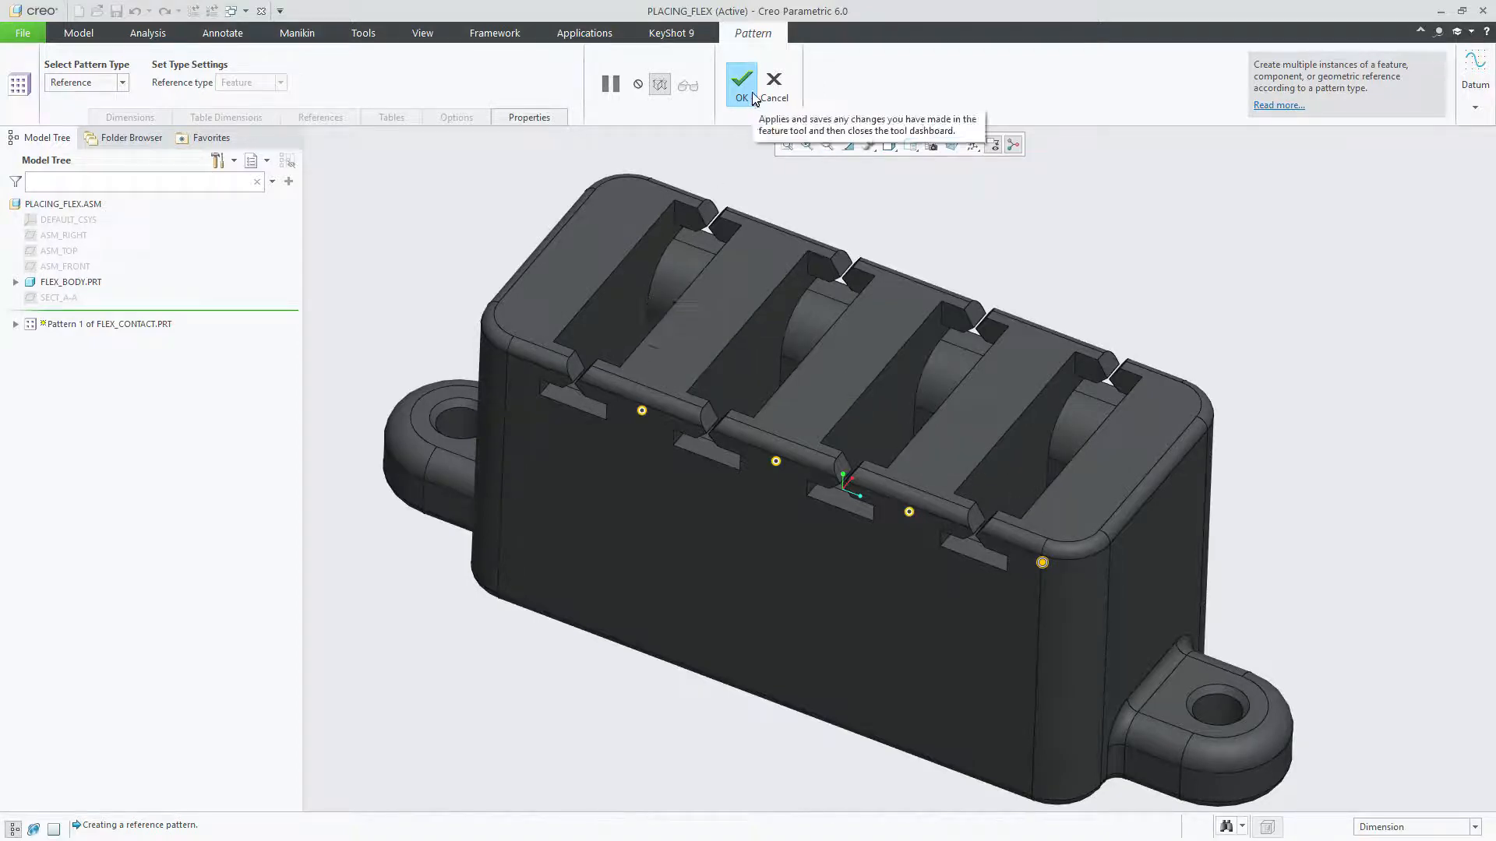
{"action": "left_click", "coordinate": [641, 412]}
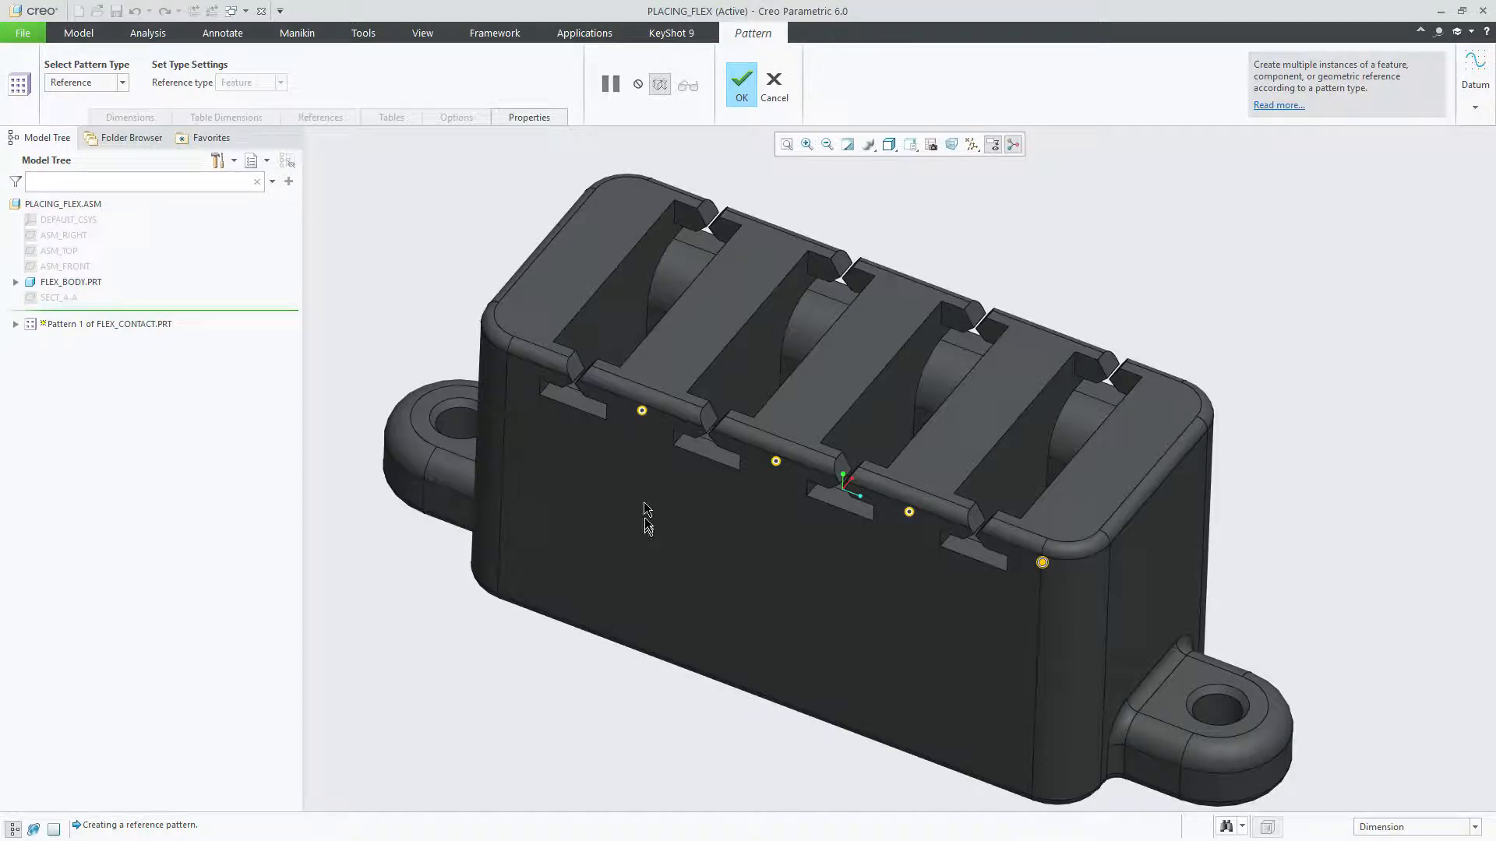
{"action": "left_click", "coordinate": [741, 84]}
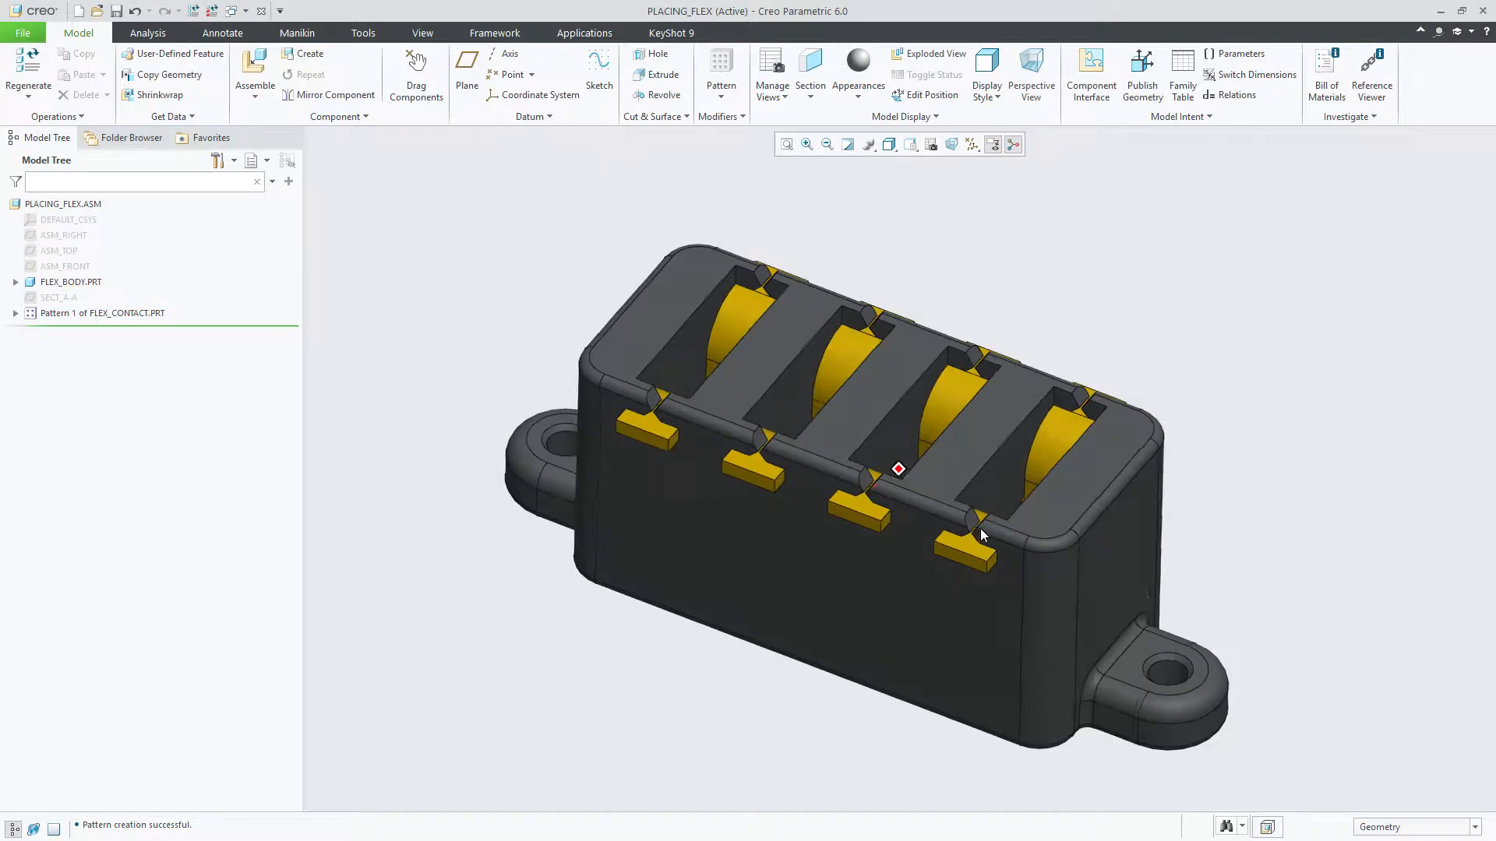
Step: Open one of the patterned FLEX_CONTACT components in its own window and show the dimensions of Extrude 1 for editing
{"action": "middle_click_drag", "start_coordinate": [980, 528], "coordinate": [935, 527]}
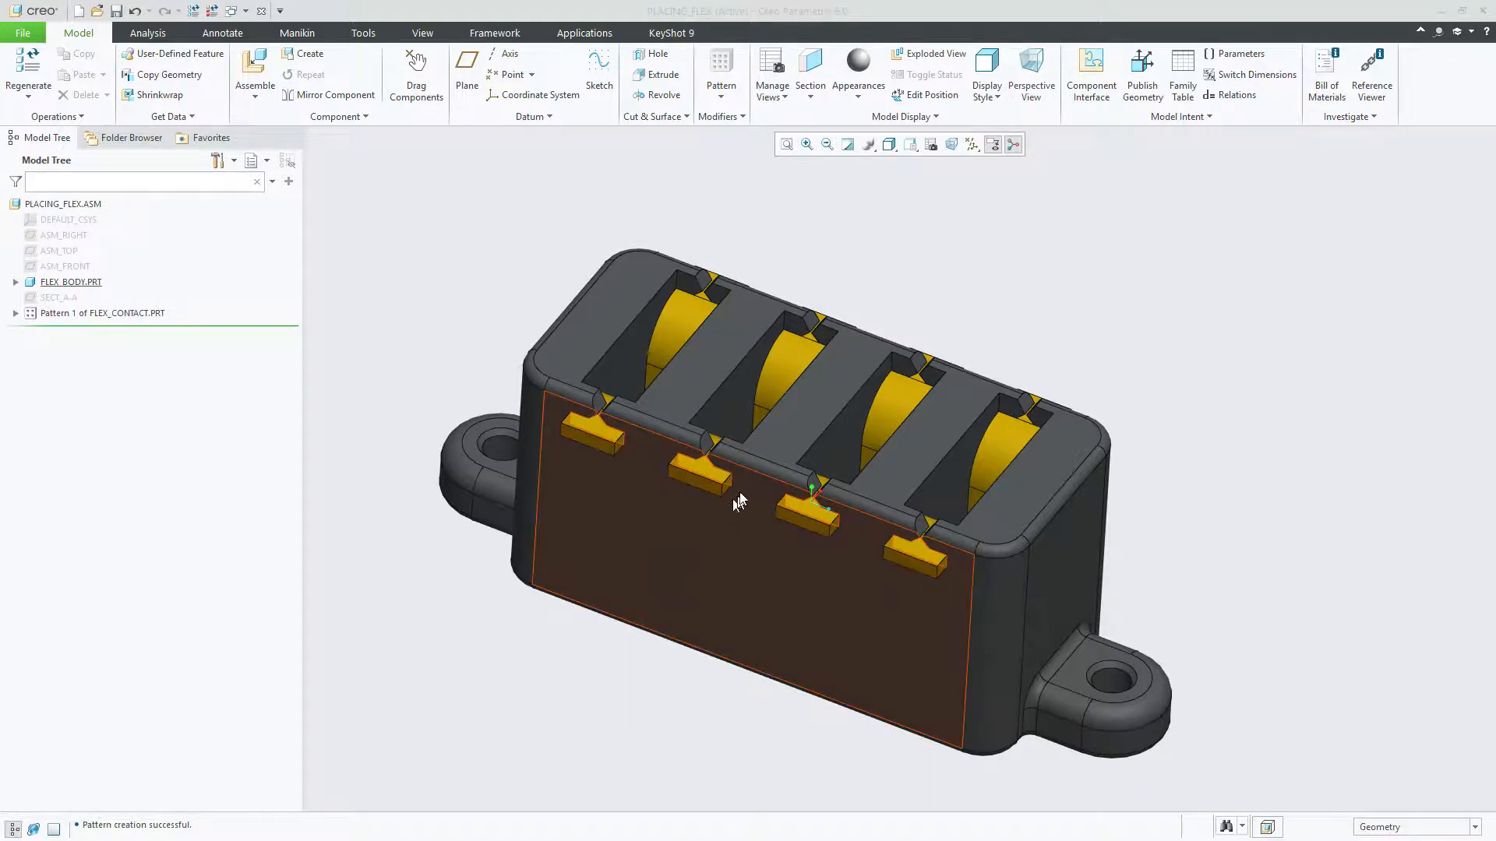
{"action": "middle_click_drag", "start_coordinate": [452, 289], "coordinate": [455, 299]}
{"action": "left_click", "coordinate": [785, 344]}
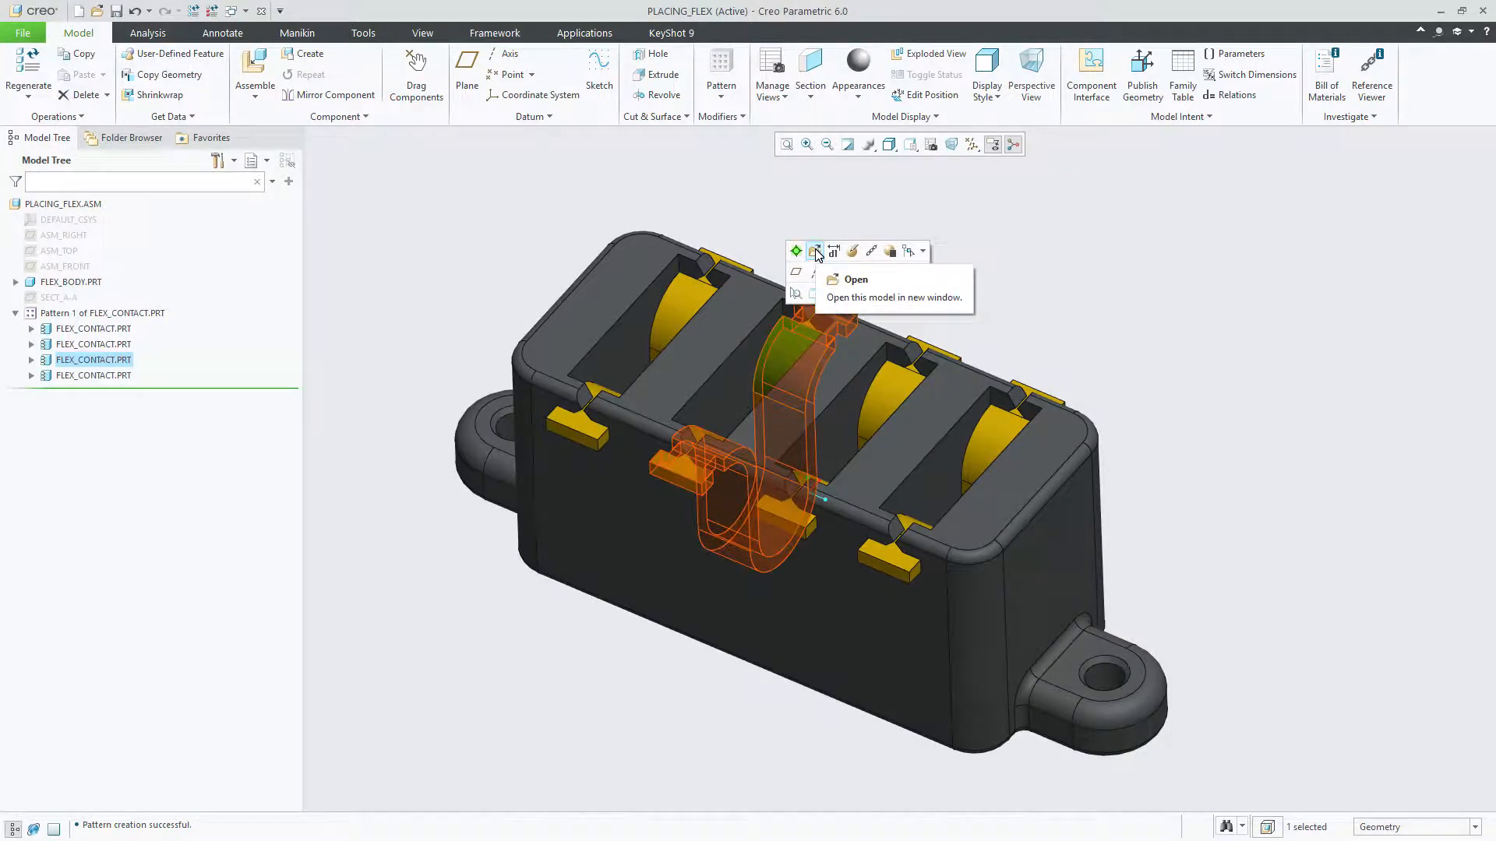
{"action": "left_click", "coordinate": [815, 250]}
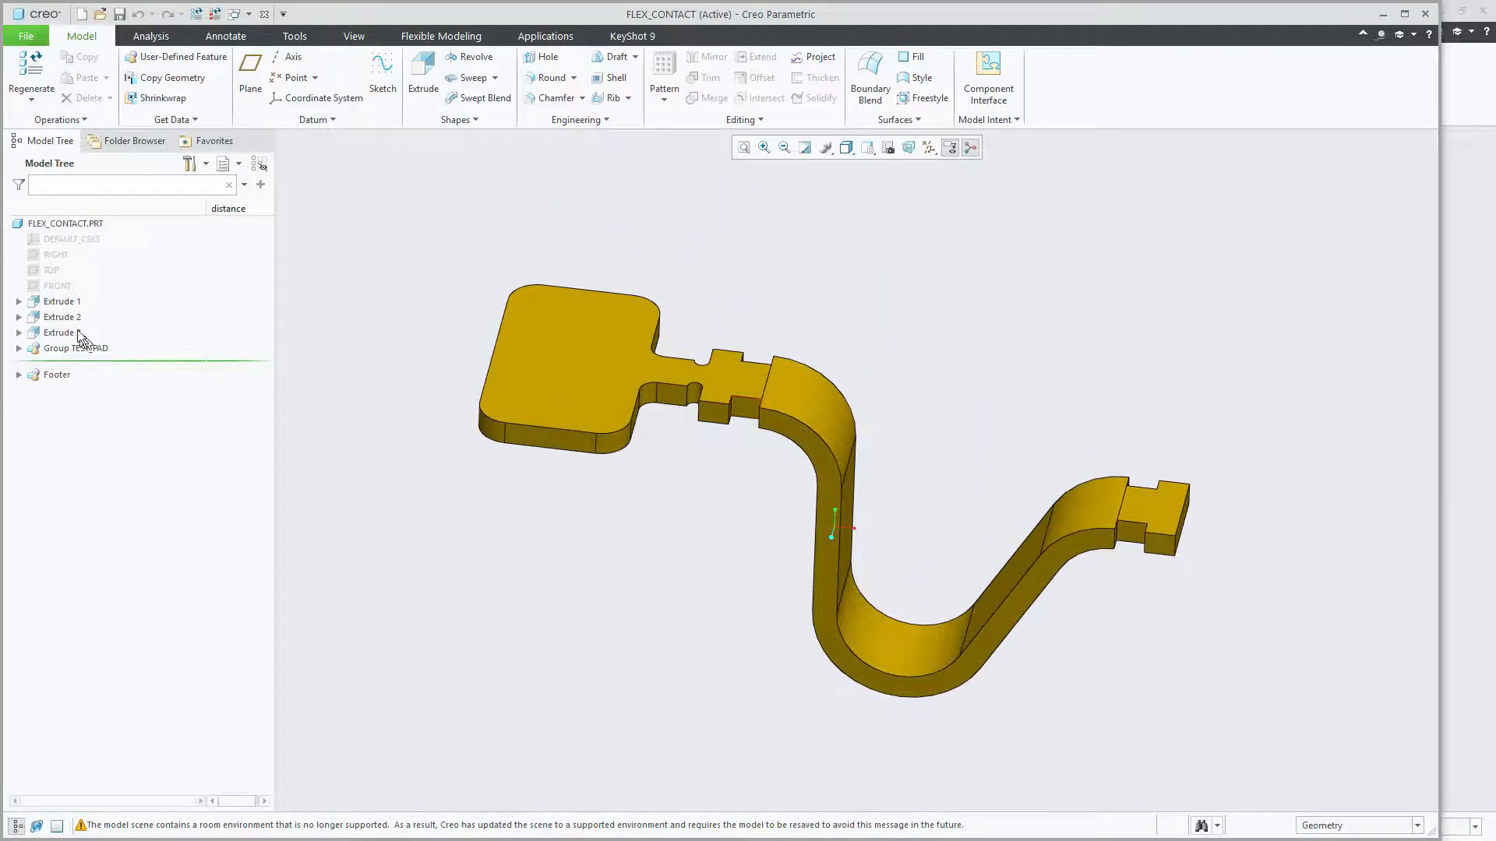
{"action": "left_click", "coordinate": [61, 302]}
{"action": "left_click", "coordinate": [69, 302]}
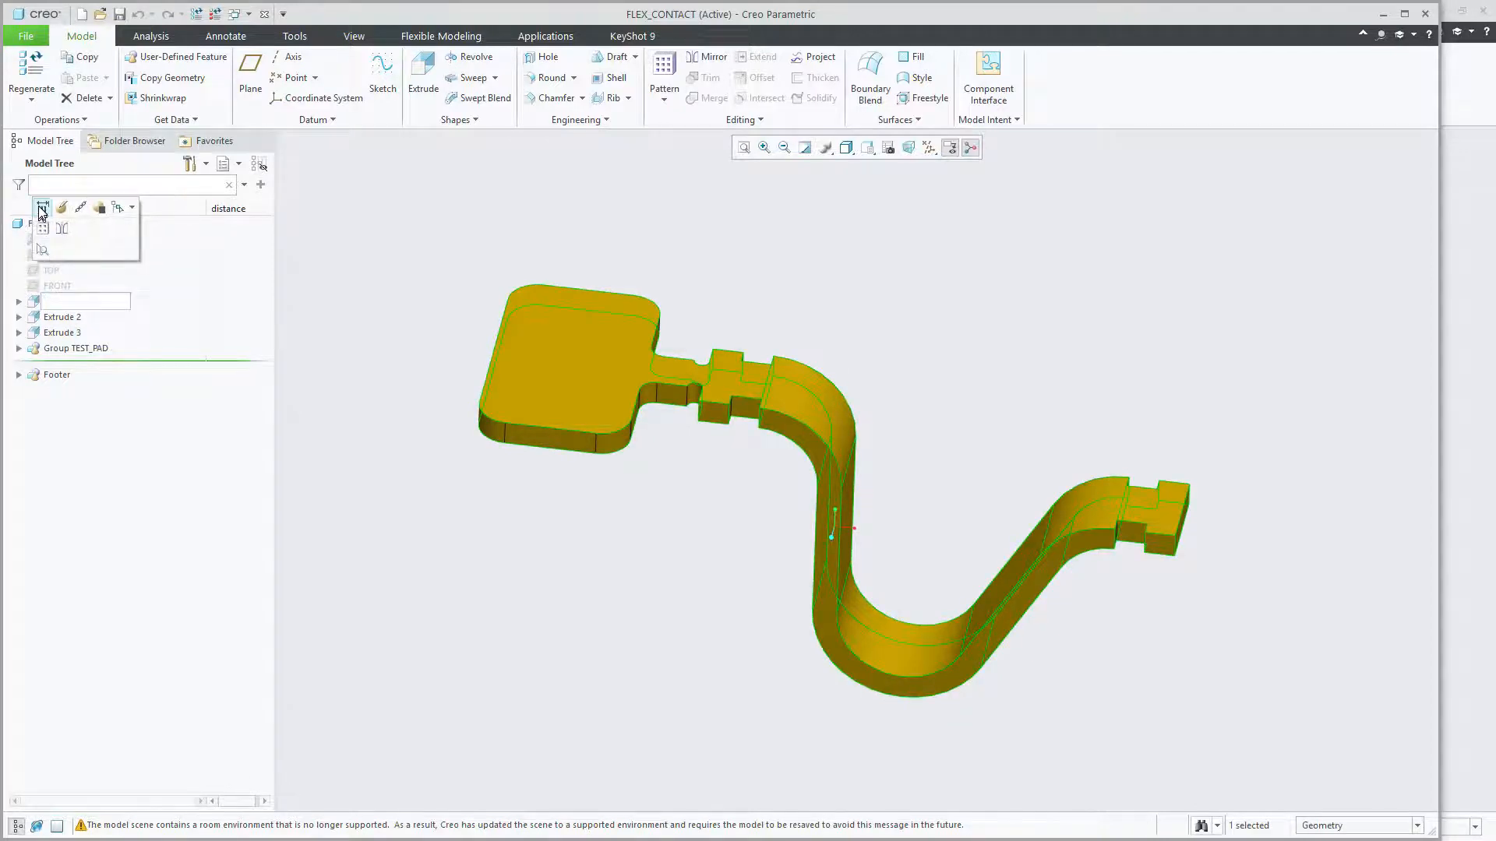
{"action": "left_click", "coordinate": [43, 208]}
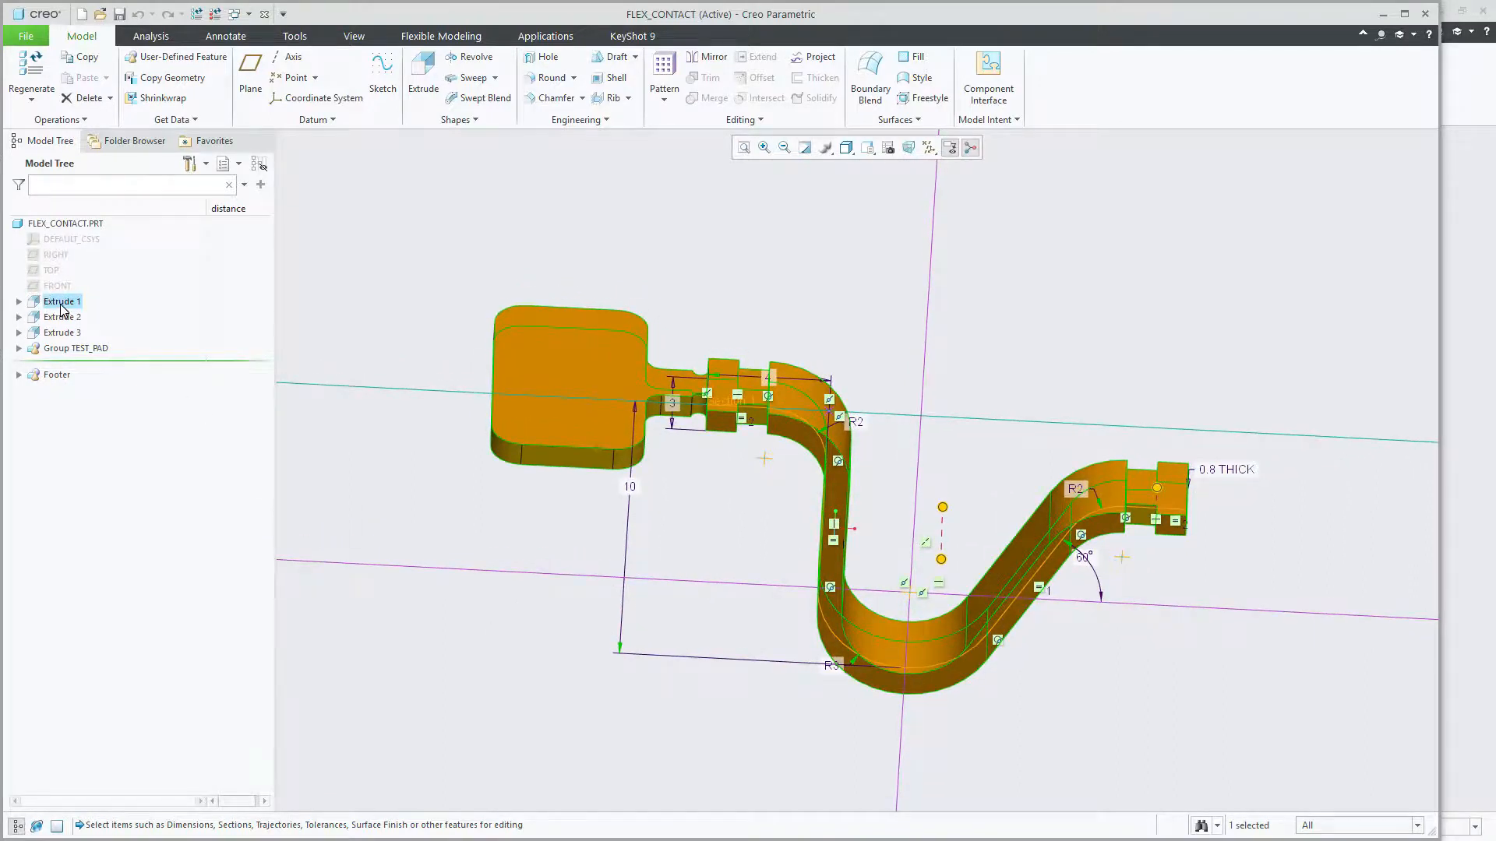
Step: Set the 4 length dimension of the contact's straight end section to 8
{"action": "middle_click_drag", "start_coordinate": [771, 377], "coordinate": [796, 441]}
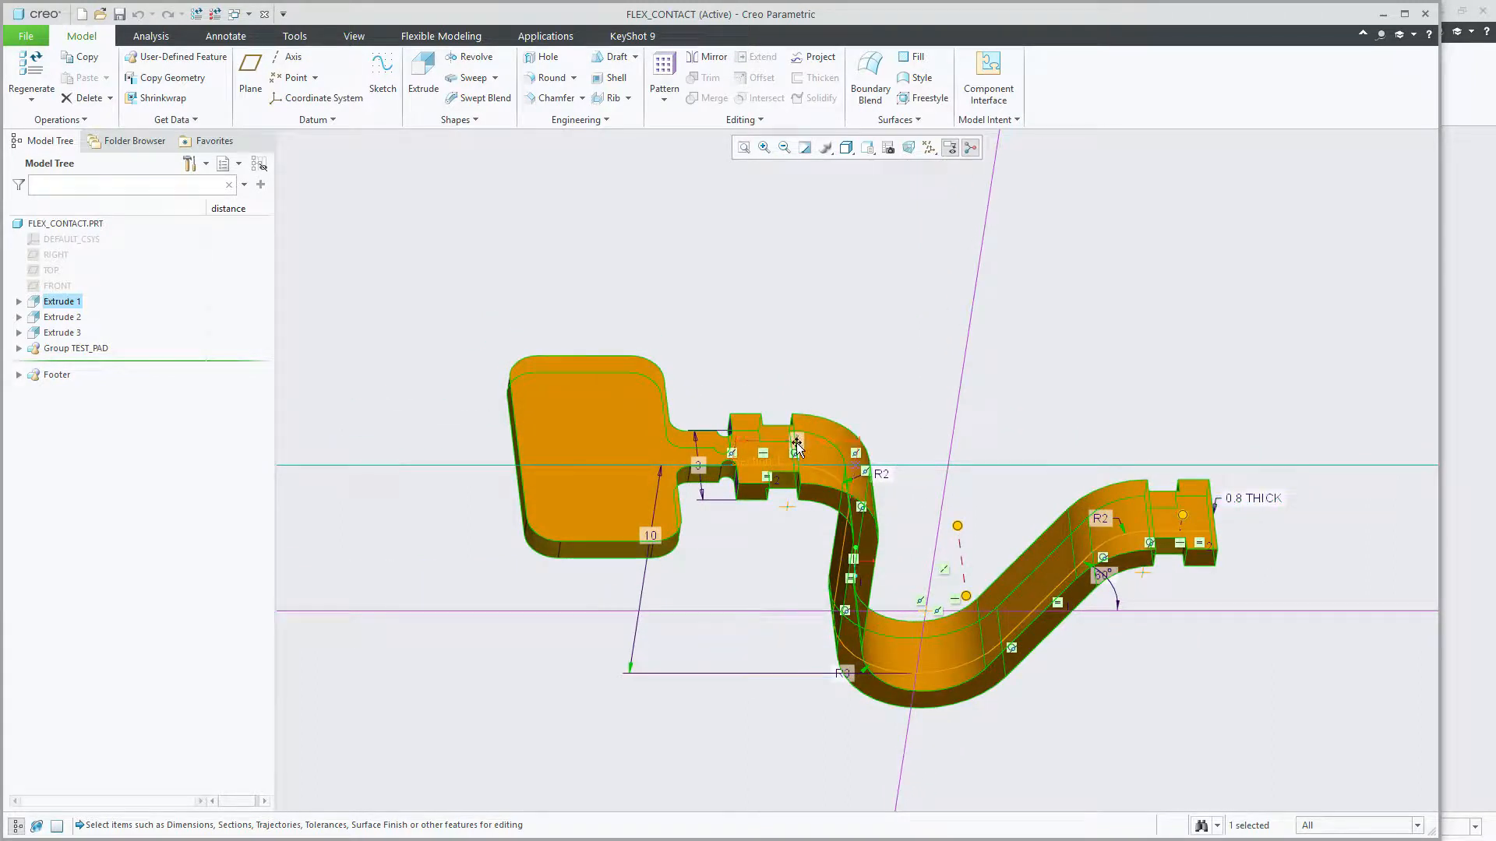
{"action": "double_click", "coordinate": [796, 439]}
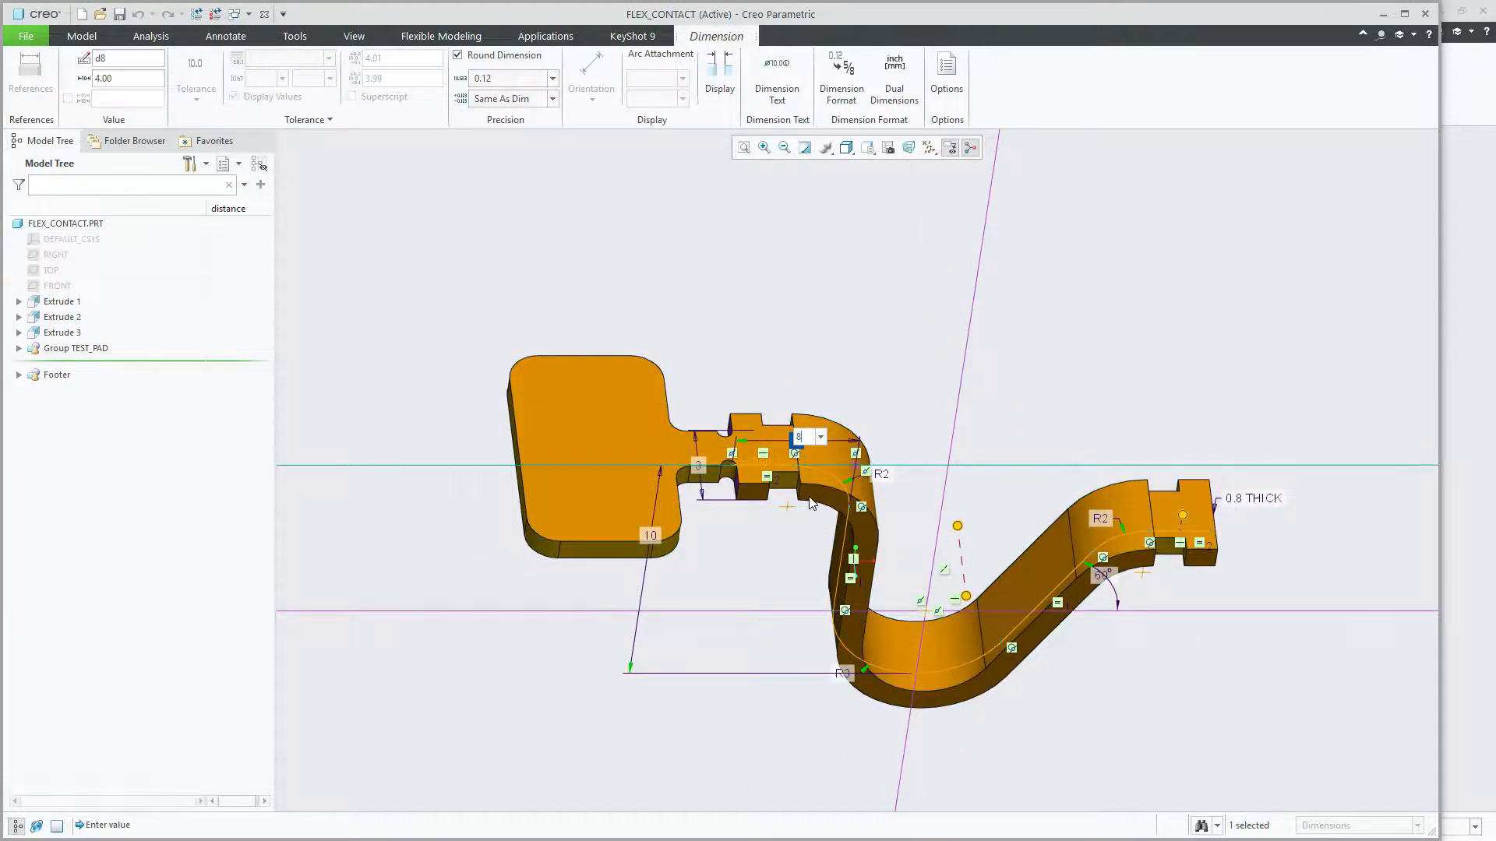
{"action": "key", "text": "Return"}
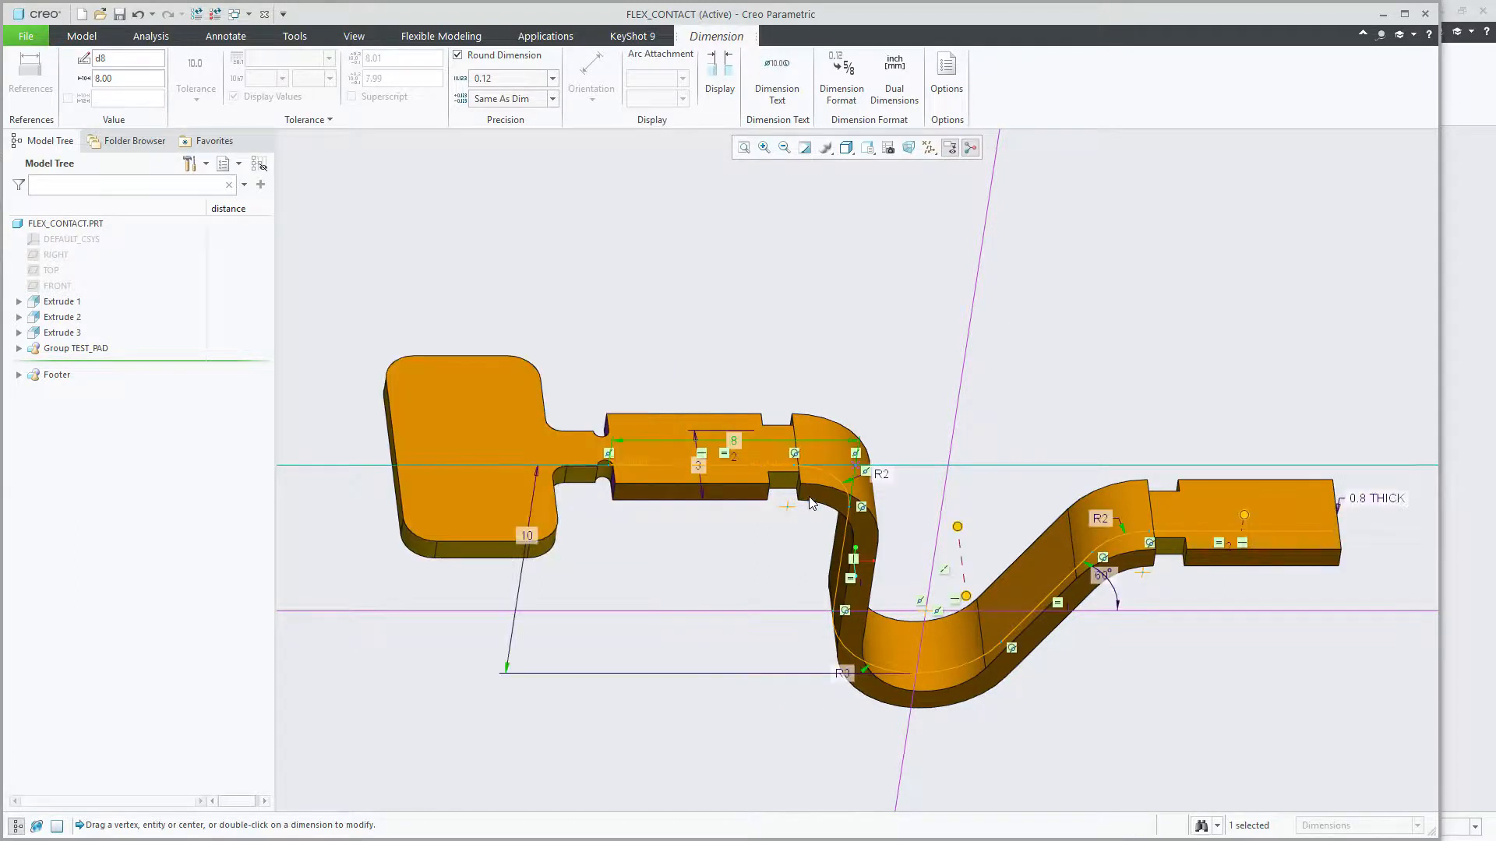
{"action": "middle_click_drag", "start_coordinate": [883, 403], "coordinate": [884, 410]}
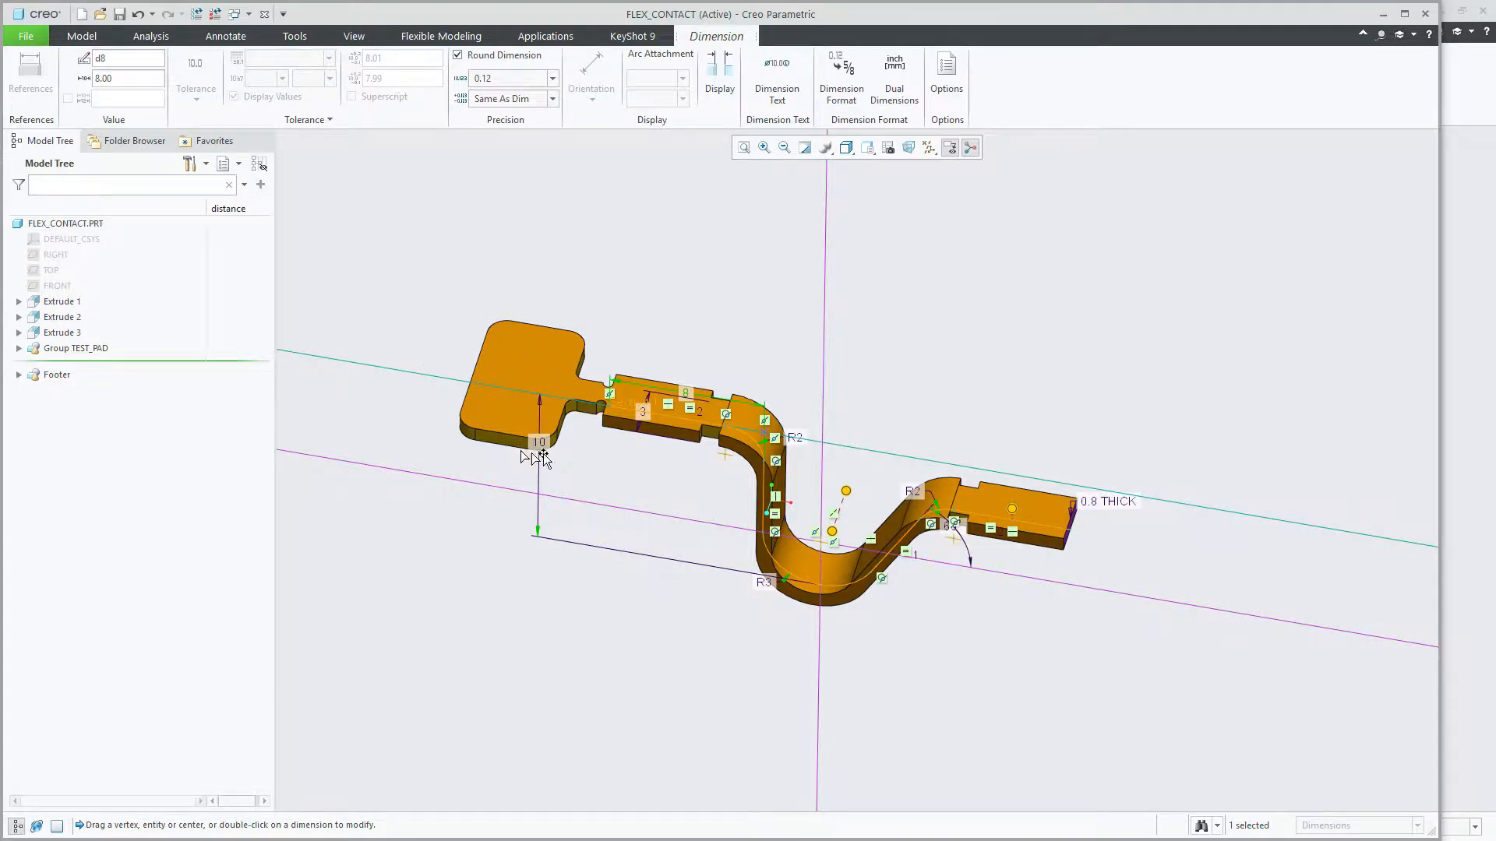
Step: Return to the PLACING_FLEX assembly and regenerate it to update the patterned contacts
{"action": "left_click", "coordinate": [240, 14]}
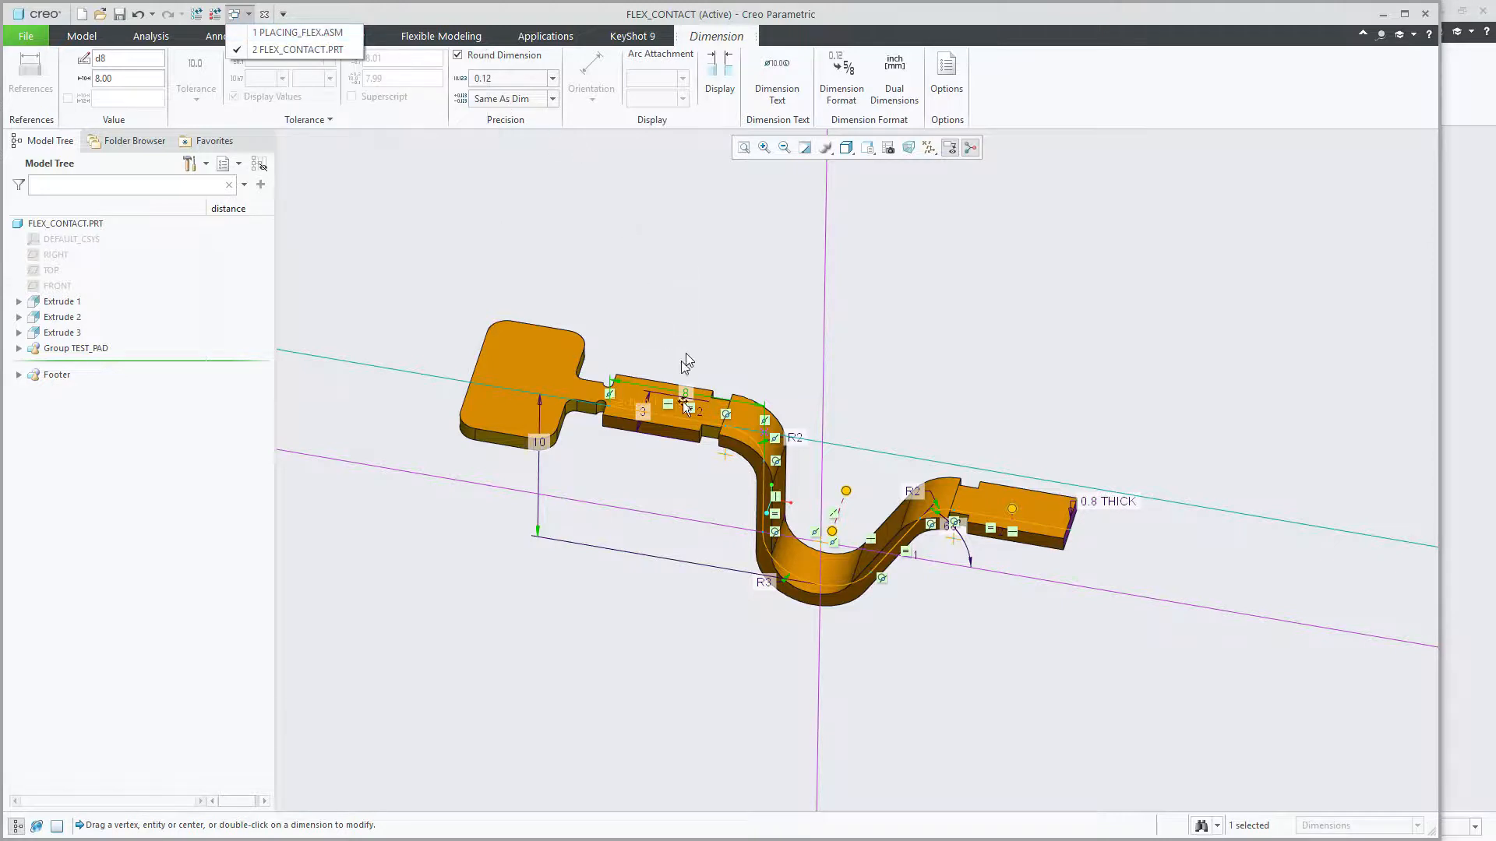
{"action": "left_click", "coordinate": [334, 35]}
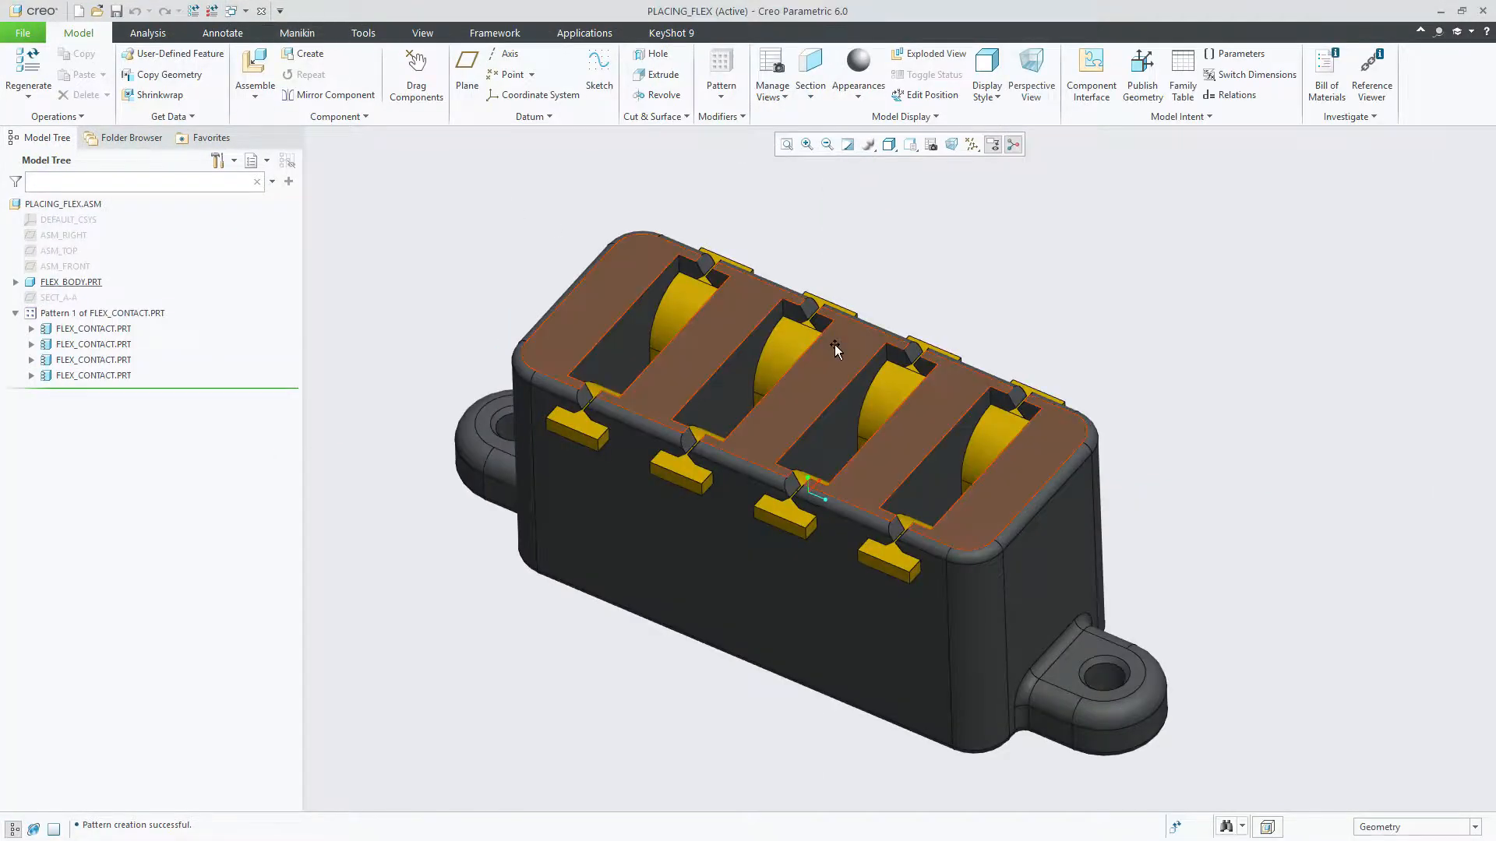
{"action": "middle_click_drag", "start_coordinate": [927, 389], "coordinate": [914, 399]}
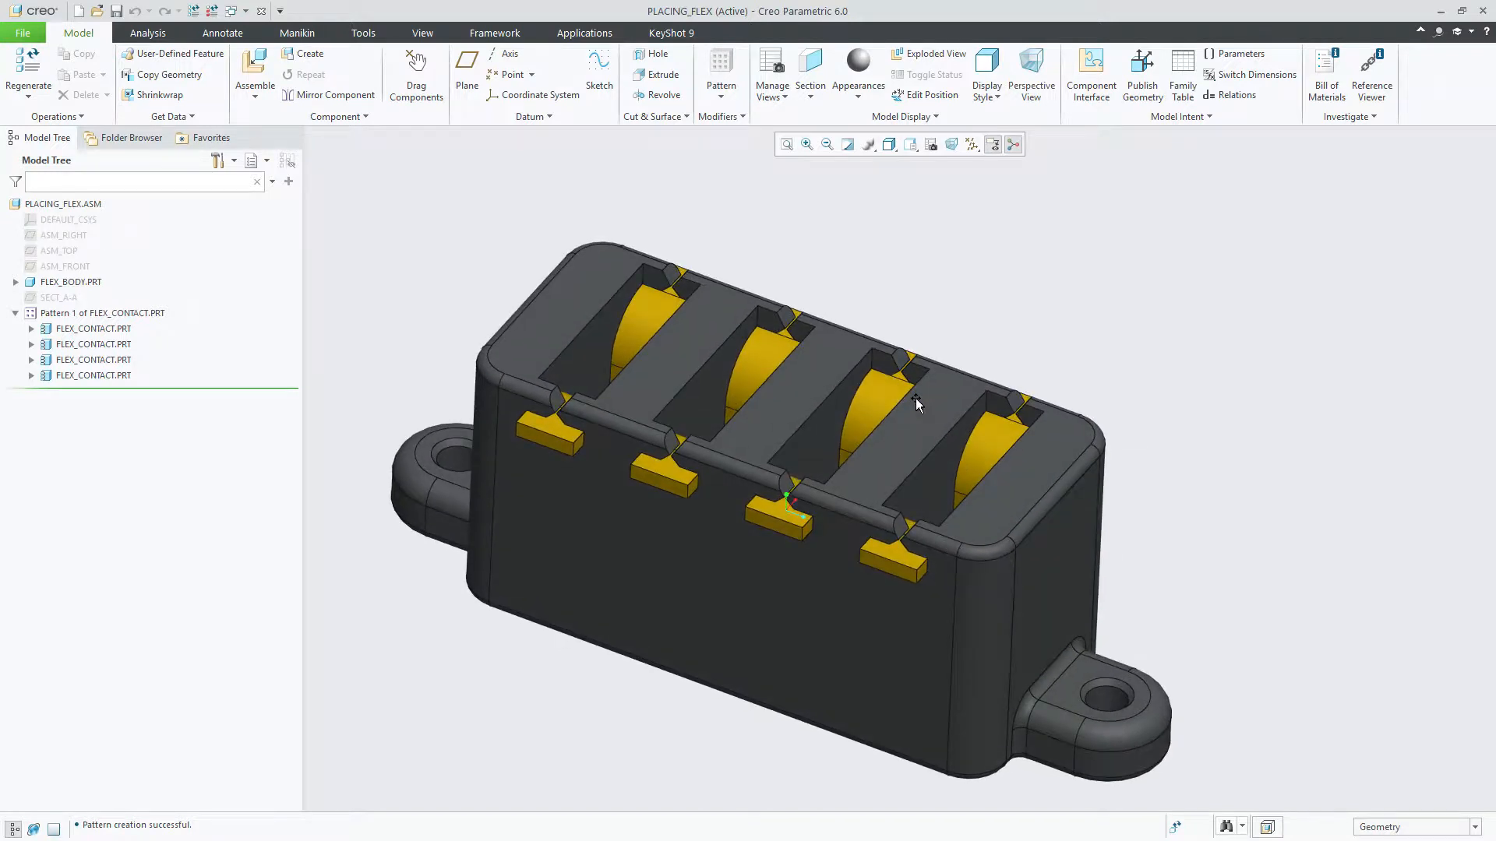
{"action": "scroll", "coordinate": [915, 399], "scroll_direction": "down", "scroll_amount": 1}
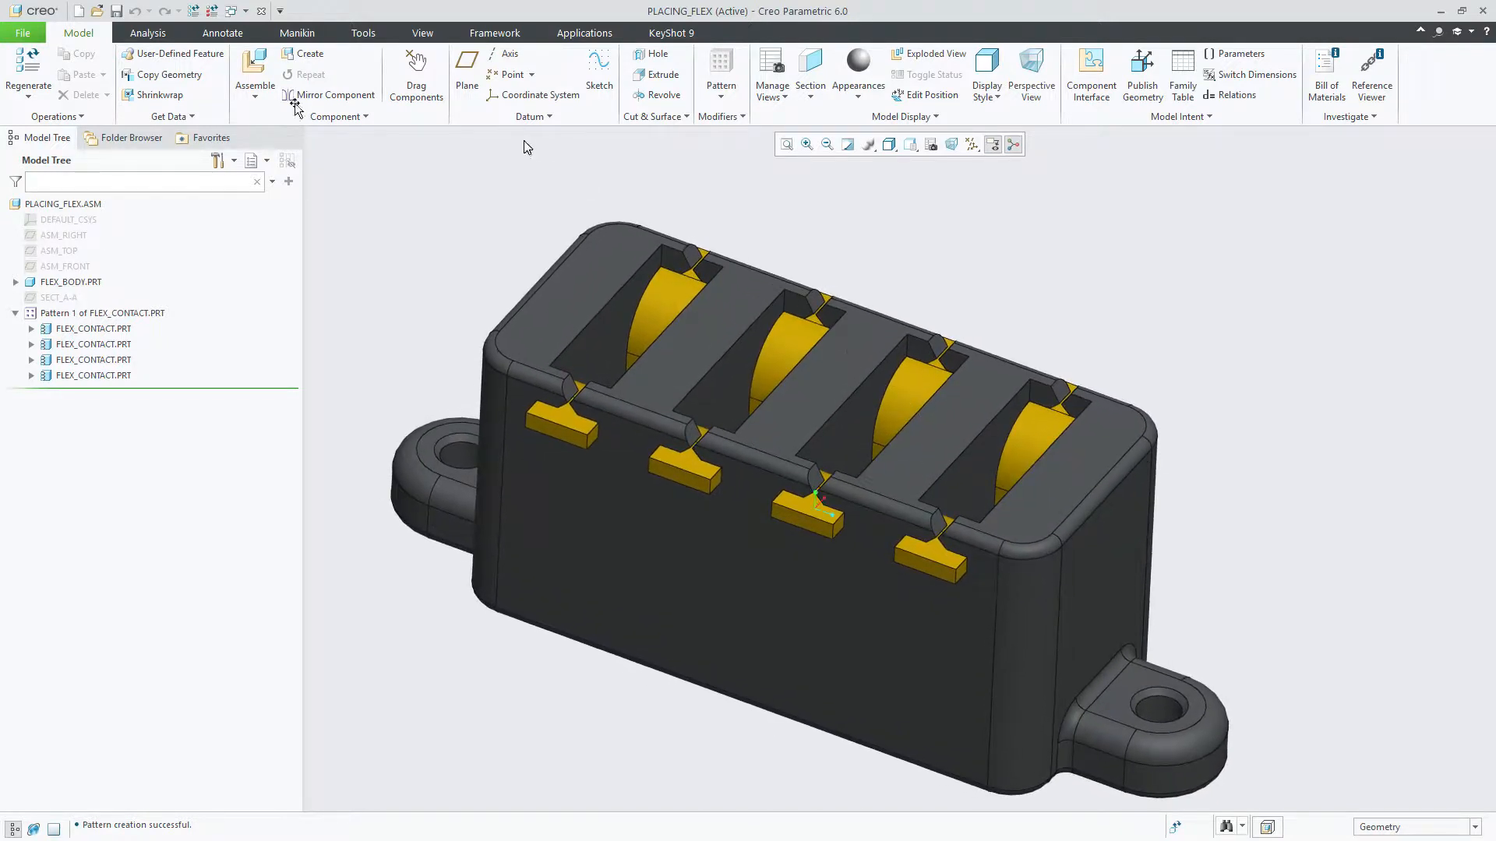
{"action": "left_click", "coordinate": [194, 13]}
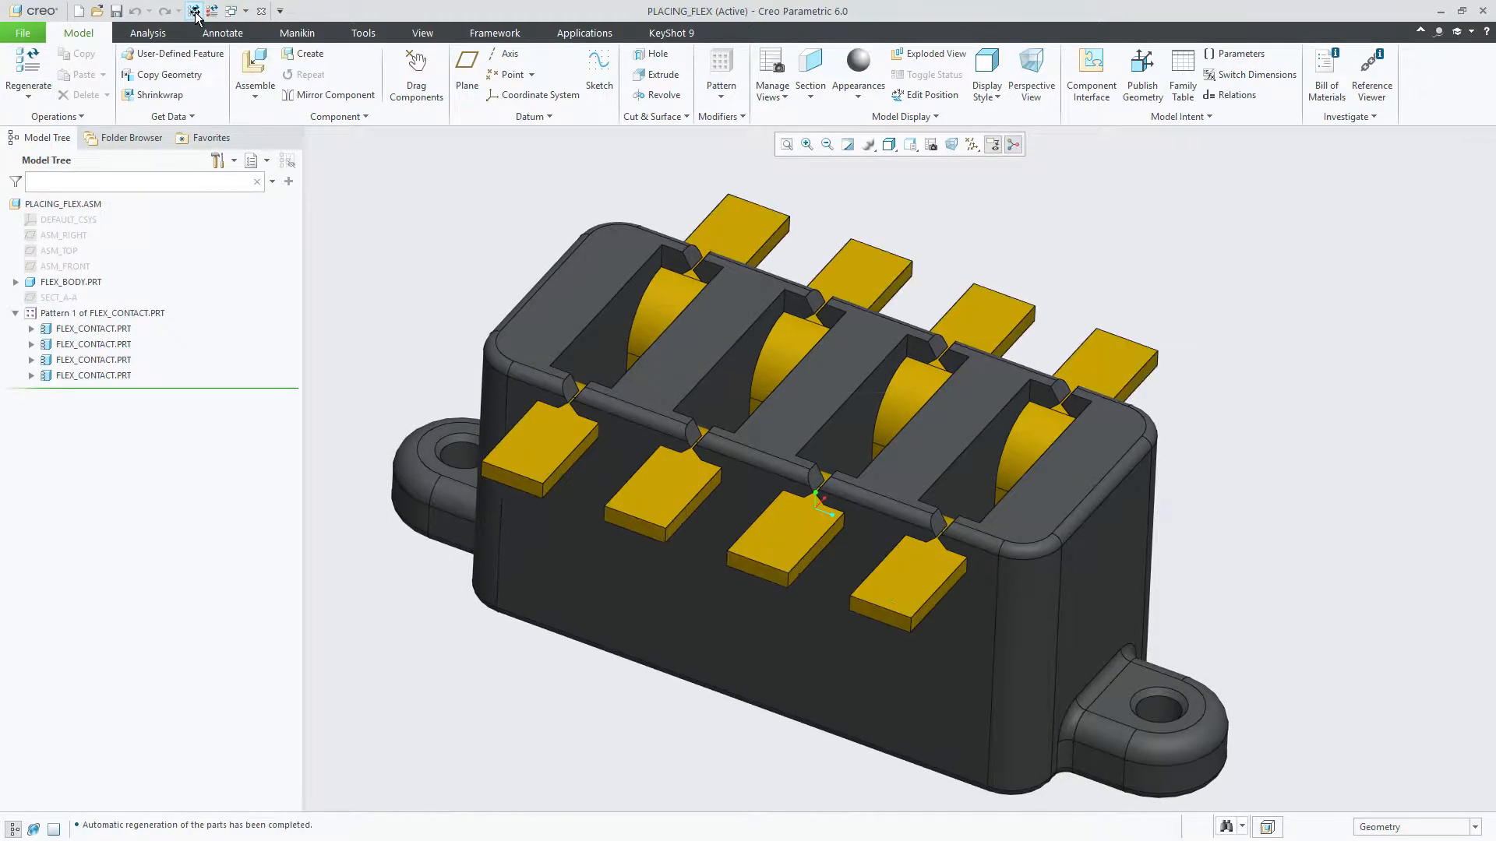
Step: Compare the FLEX_CONTACT part in its own window with the four contacts in PLACING_FLEX from several angles, including the default orientation
{"action": "middle_click_drag", "start_coordinate": [502, 273], "coordinate": [793, 305]}
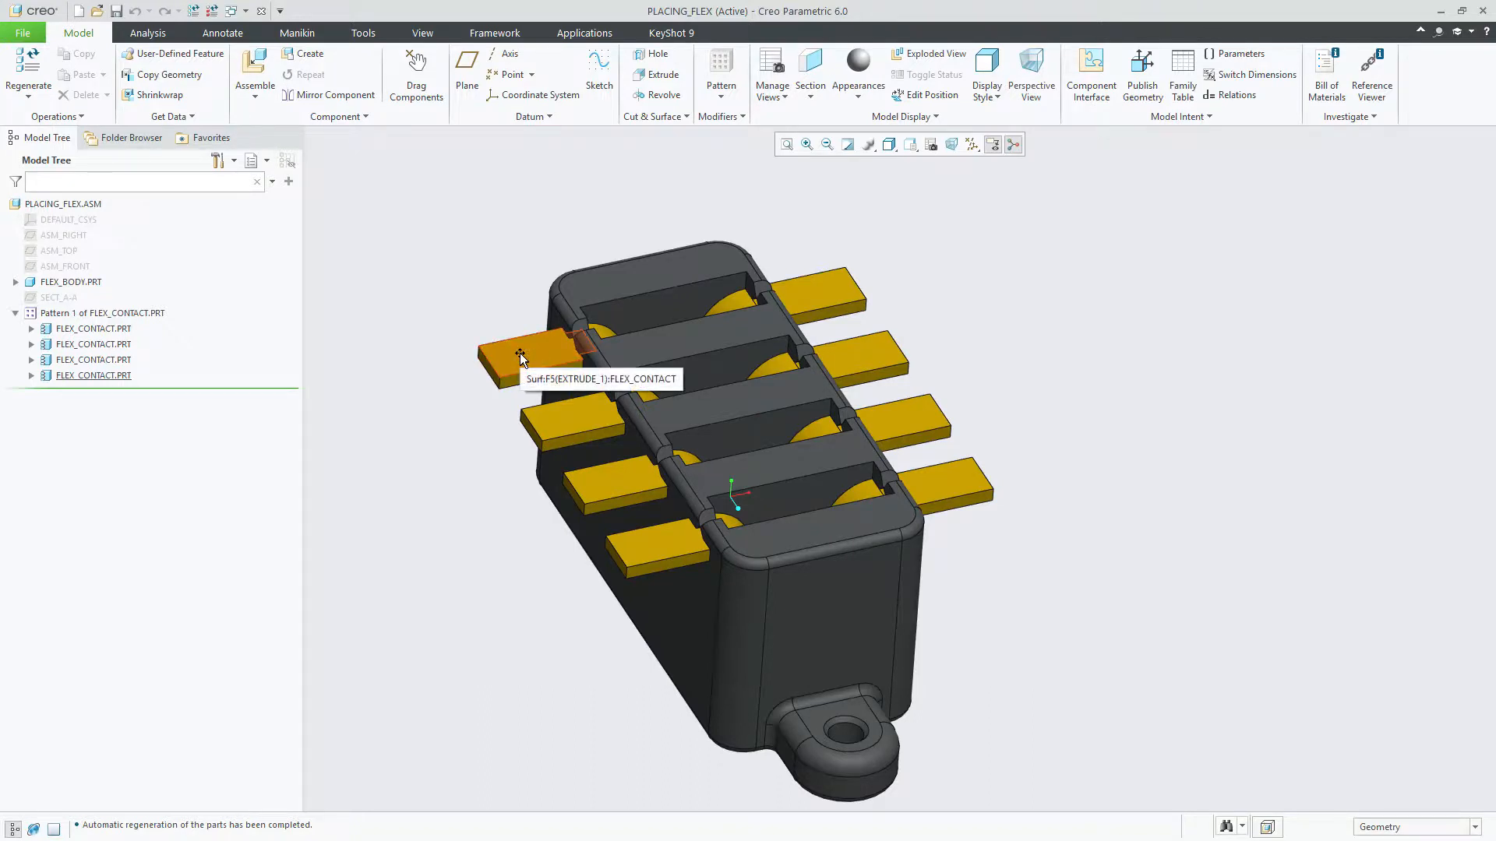
{"action": "left_click", "coordinate": [232, 11]}
{"action": "left_click", "coordinate": [274, 46]}
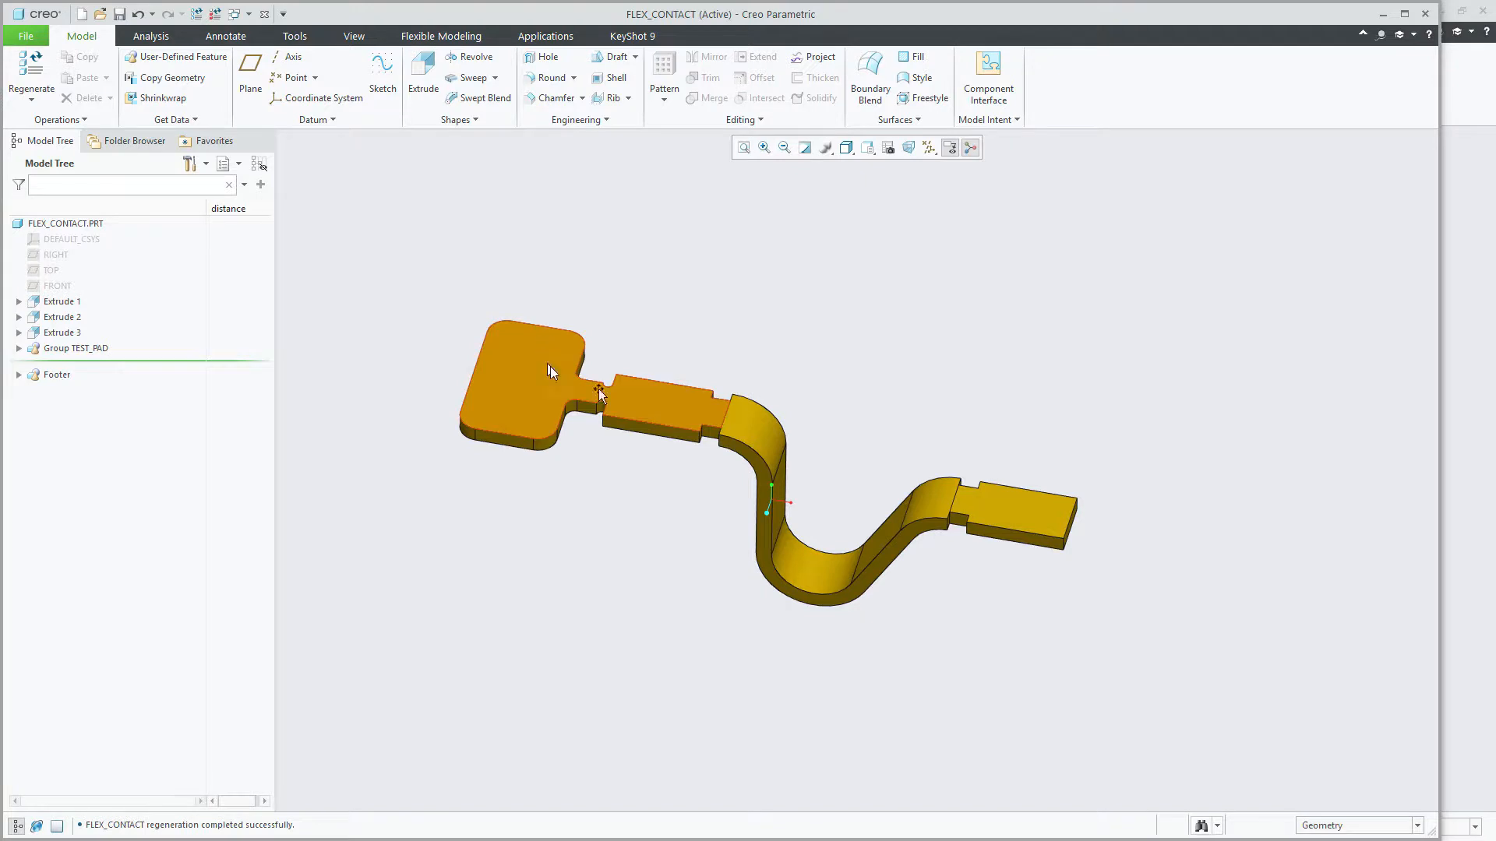
{"action": "left_click", "coordinate": [234, 14]}
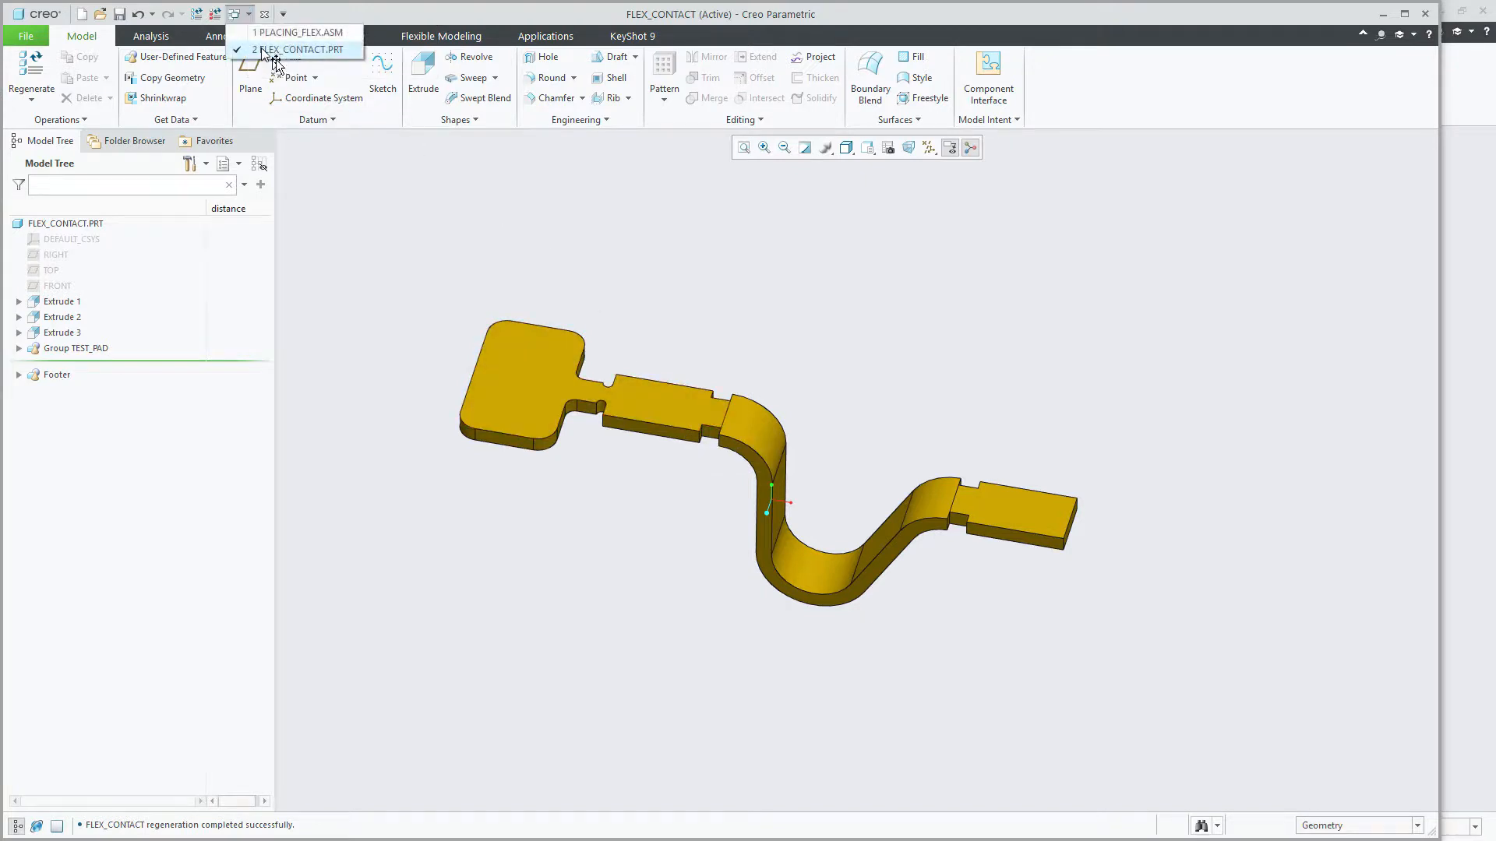
{"action": "left_click", "coordinate": [290, 34]}
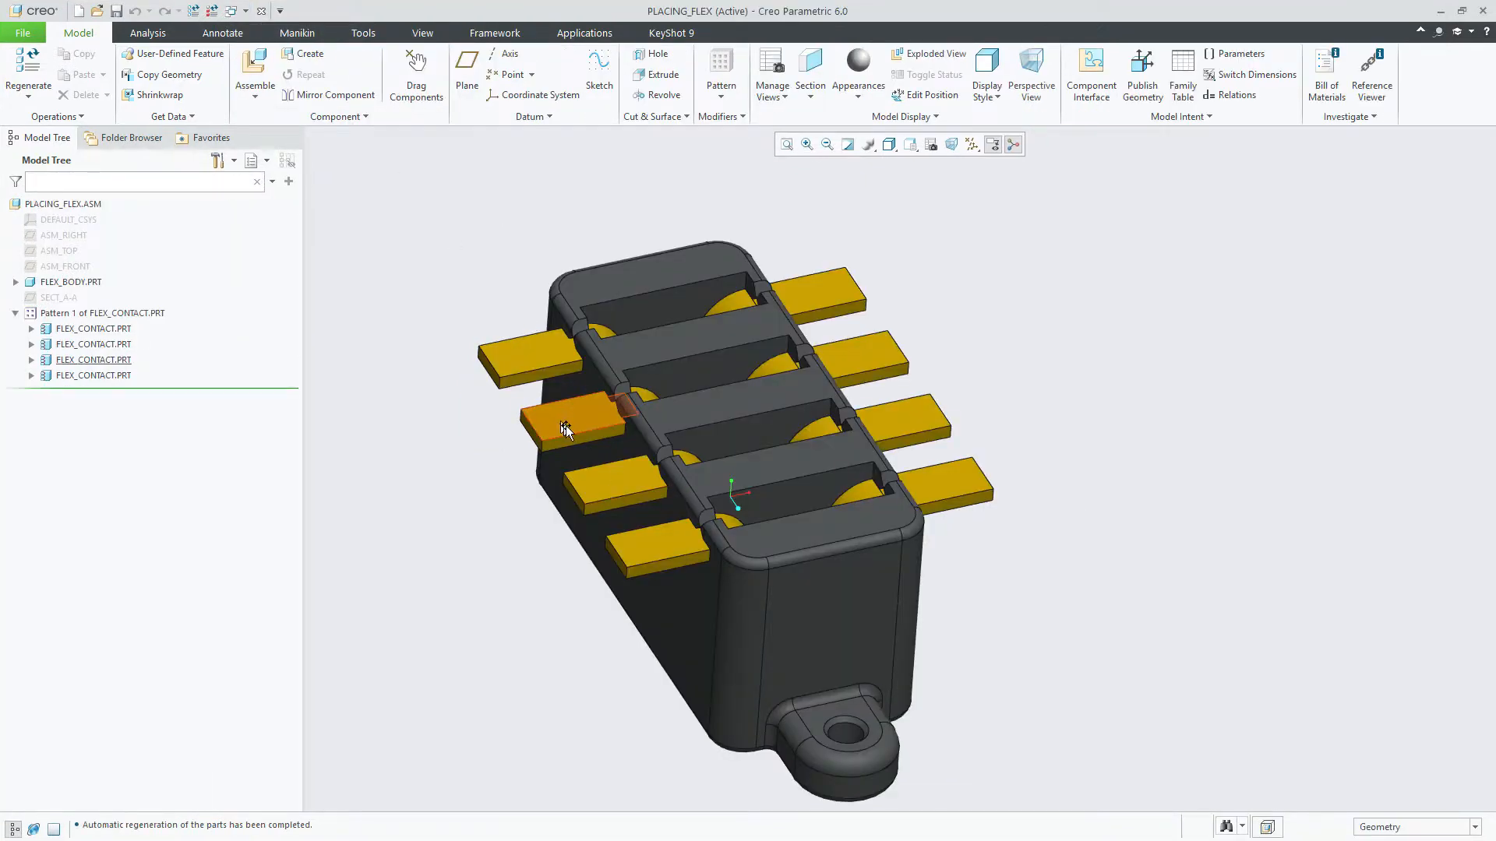
{"action": "middle_click_drag", "start_coordinate": [825, 475], "coordinate": [793, 540]}
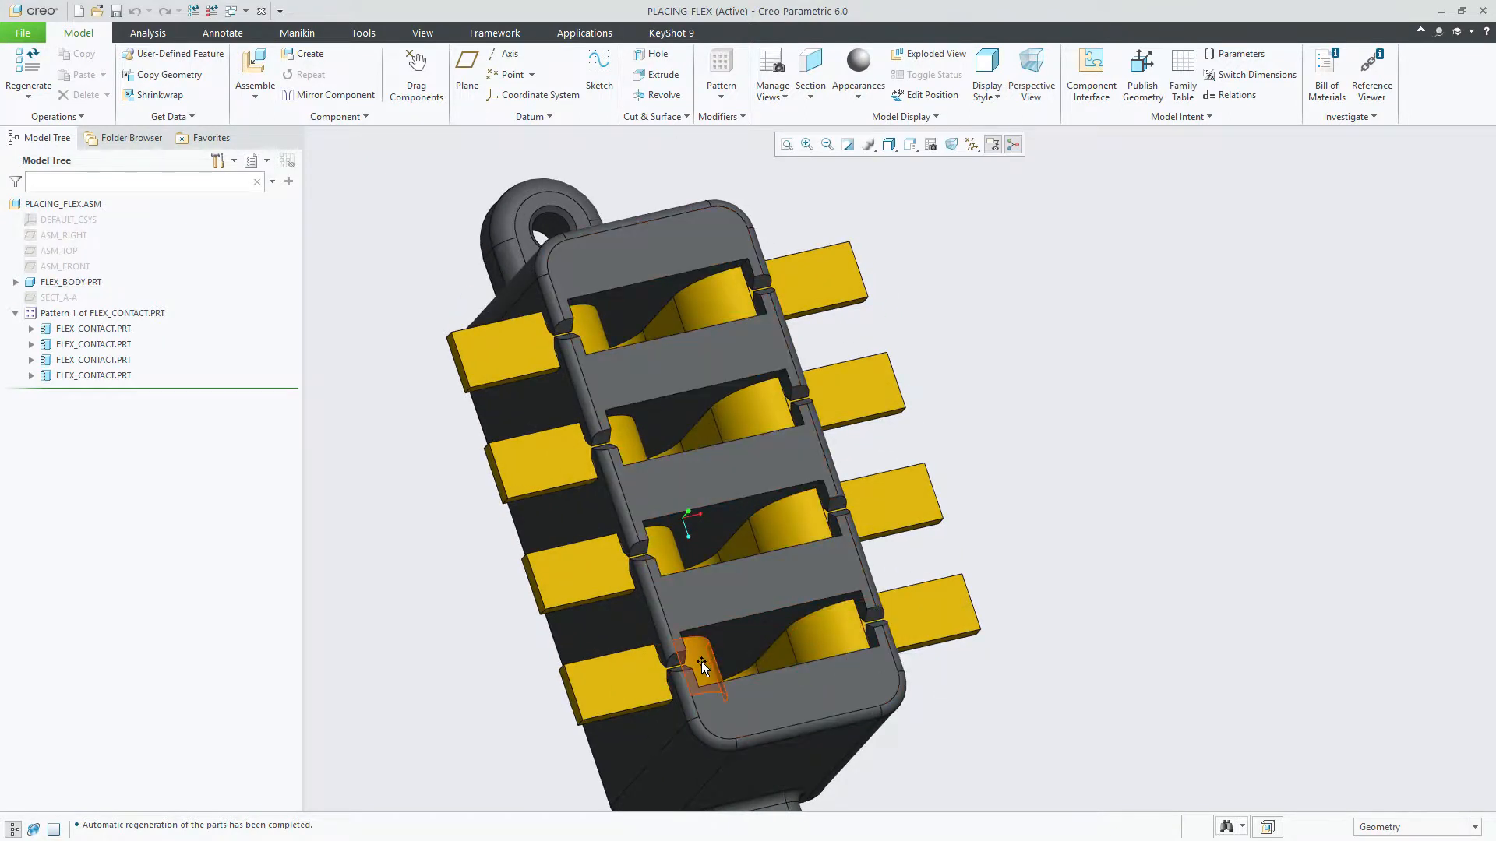
{"action": "key", "text": "ctrl+d"}
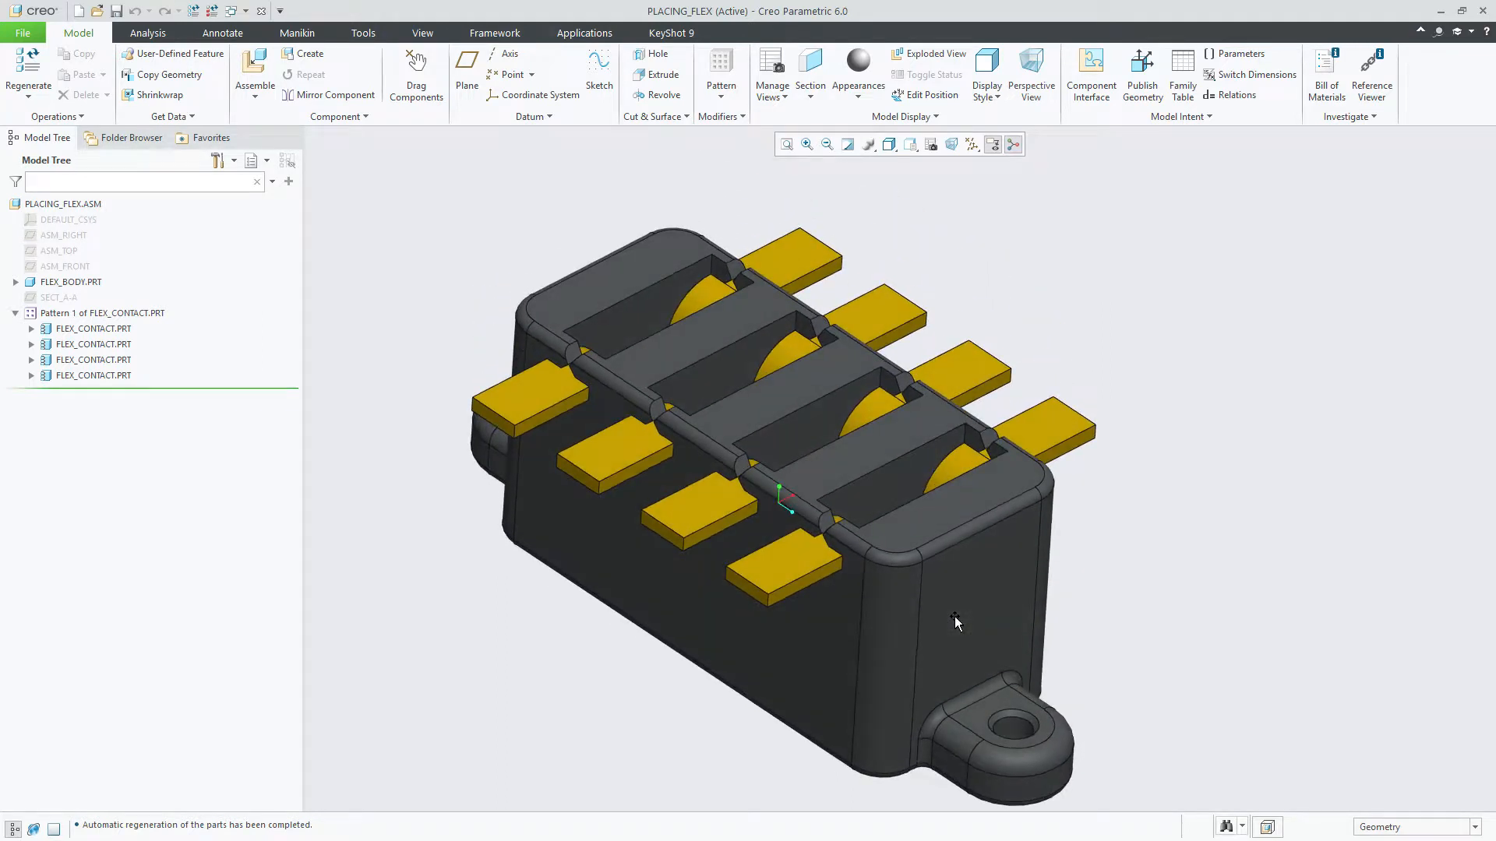
{"action": "middle_click_drag", "start_coordinate": [955, 615], "coordinate": [956, 616]}
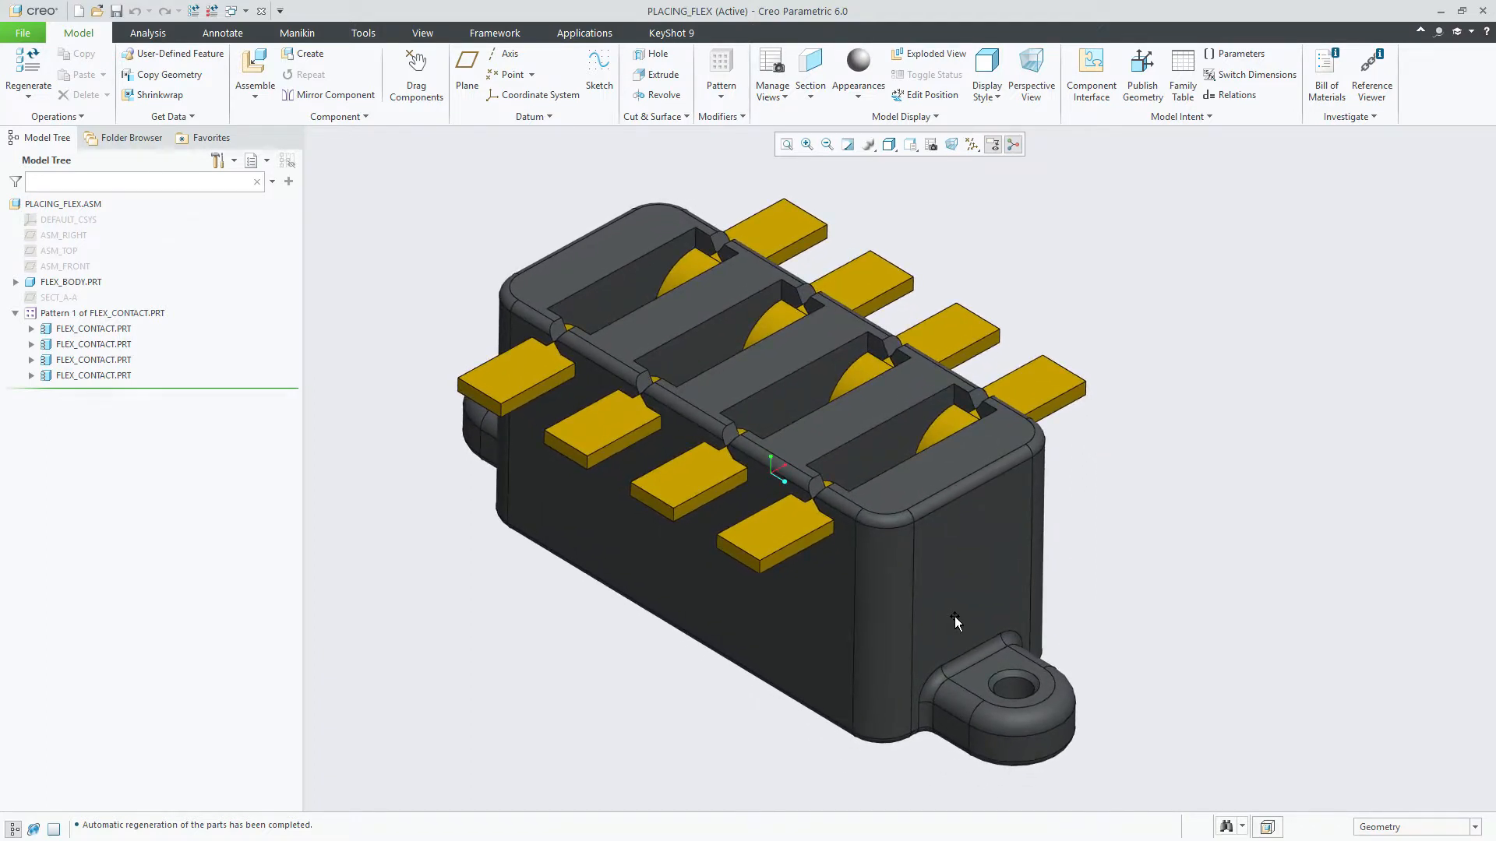